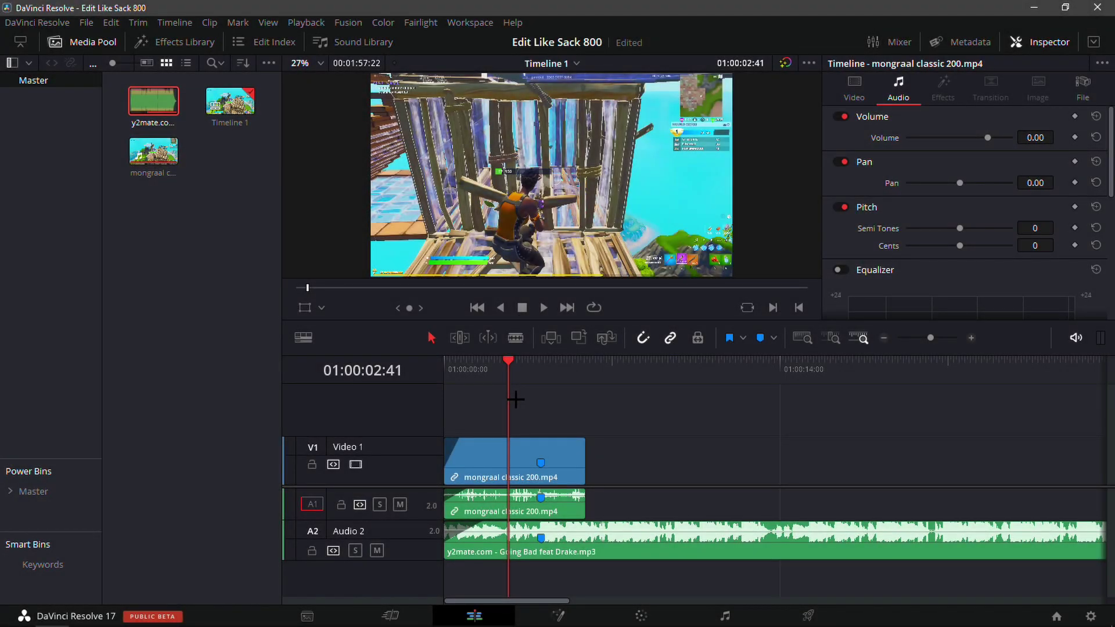
# Step: Scrub the playhead back through the gameplay footage toward the start of the timeline
pyautogui.moveTo(459, 447)
pyautogui.moveTo(506, 371); pyautogui.dragTo(516, 523)
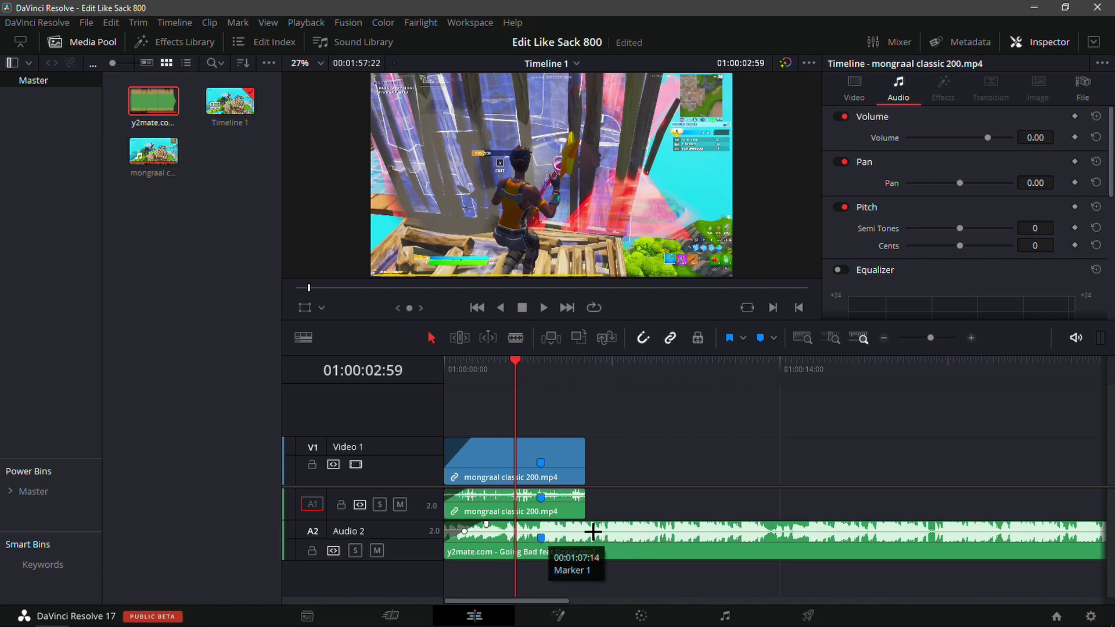
pyautogui.moveTo(516, 379); pyautogui.dragTo(426, 424)
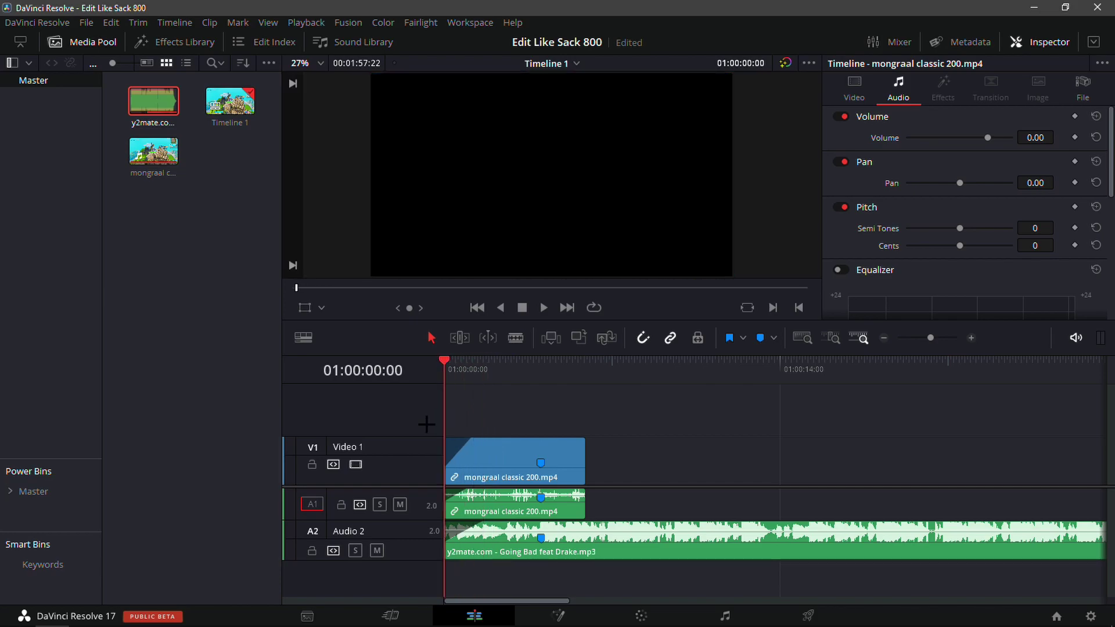
# Step: Play and stop the timeline, lower monitoring volume to -16 dB, and return to Marker 1
pyautogui.press('space')
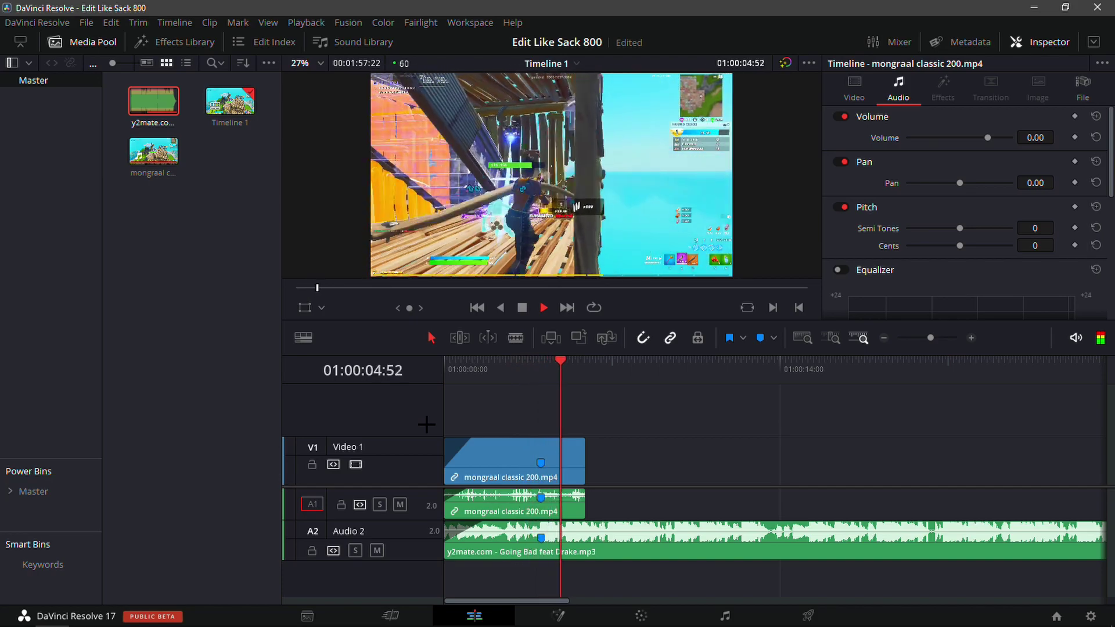
pyautogui.press('space')
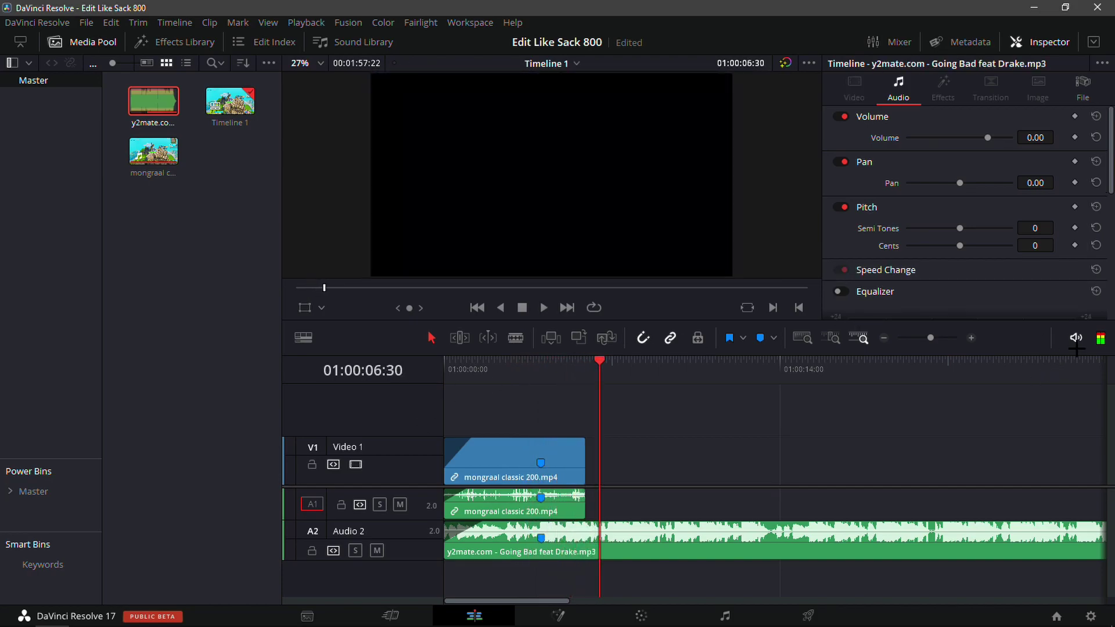
pyautogui.moveTo(1076, 339)
pyautogui.moveTo(1080, 353); pyautogui.dragTo(1084, 373)
pyautogui.moveTo(523, 371)
pyautogui.mouseDown()
pyautogui.moveTo(555, 372)
pyautogui.moveTo(540, 372)
pyautogui.mouseUp()
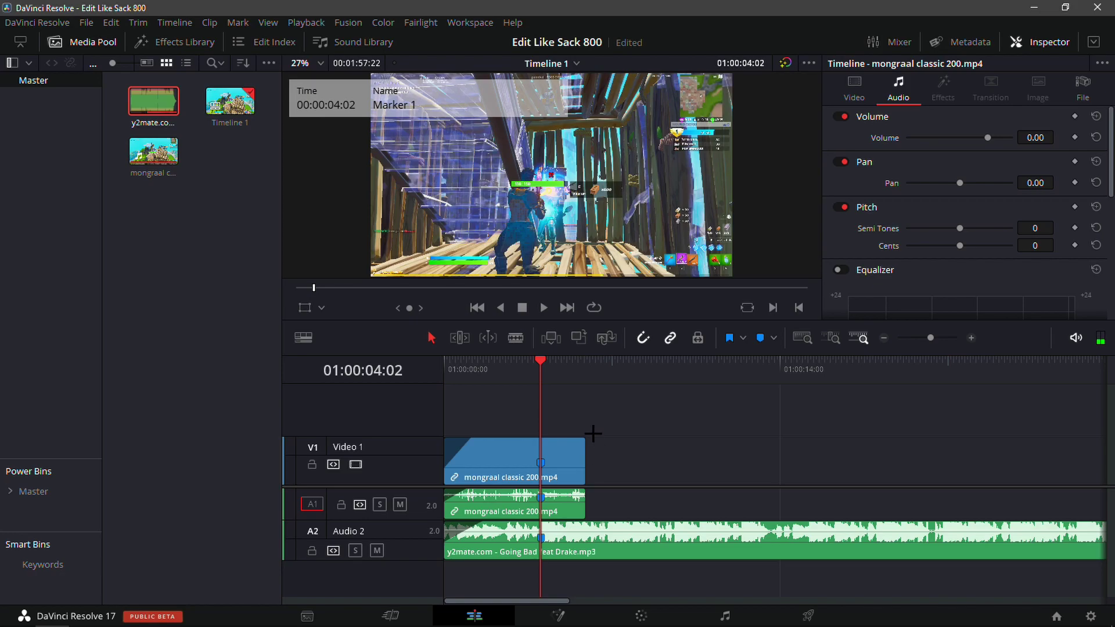
# Step: Set Timeline Proxy Mode to Quarter Resolution
pyautogui.click(293, 23)
pyautogui.moveTo(381, 68)
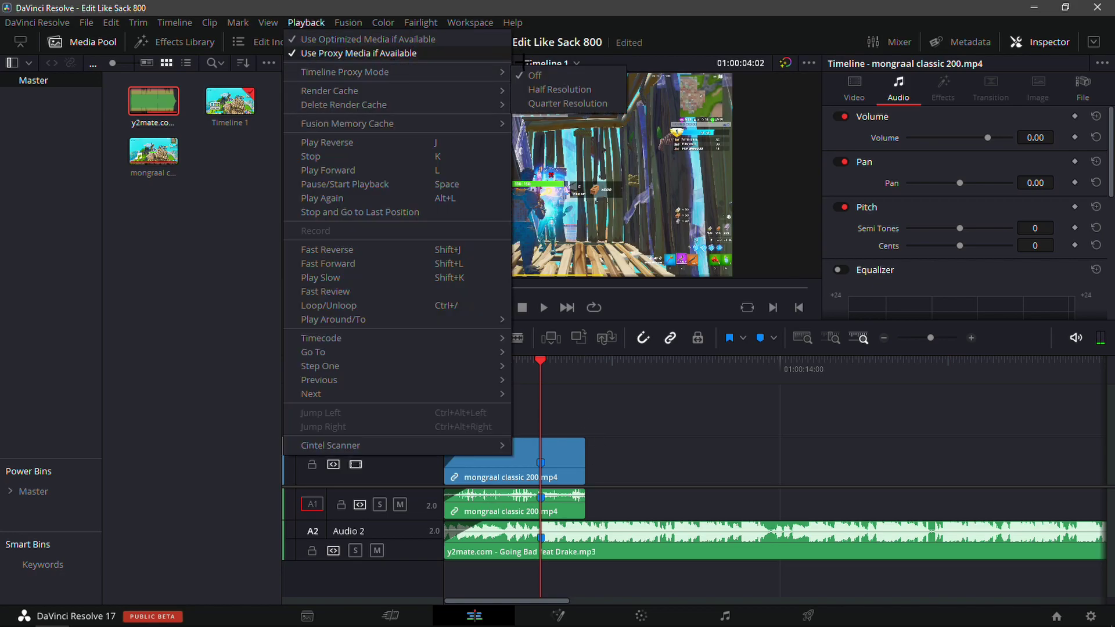
pyautogui.click(525, 102)
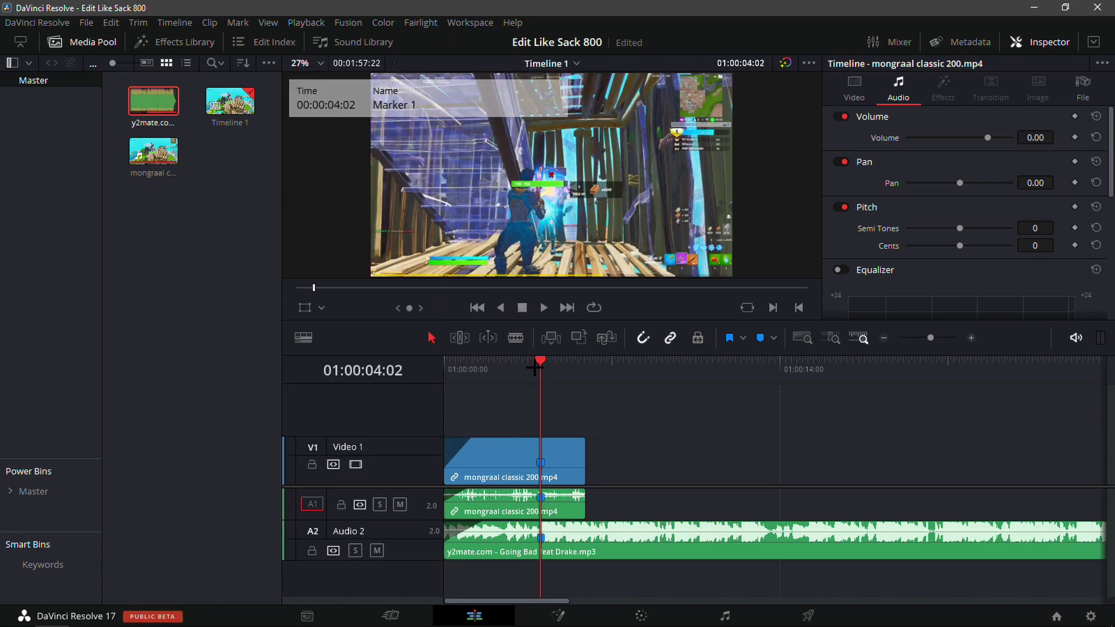
# Step: Park the playhead on Marker 1 and unlink the gameplay clip's video from its audio
pyautogui.moveTo(540, 364)
pyautogui.mouseDown()
pyautogui.moveTo(515, 365)
pyautogui.moveTo(540, 365)
pyautogui.mouseUp()
pyautogui.click(561, 454)
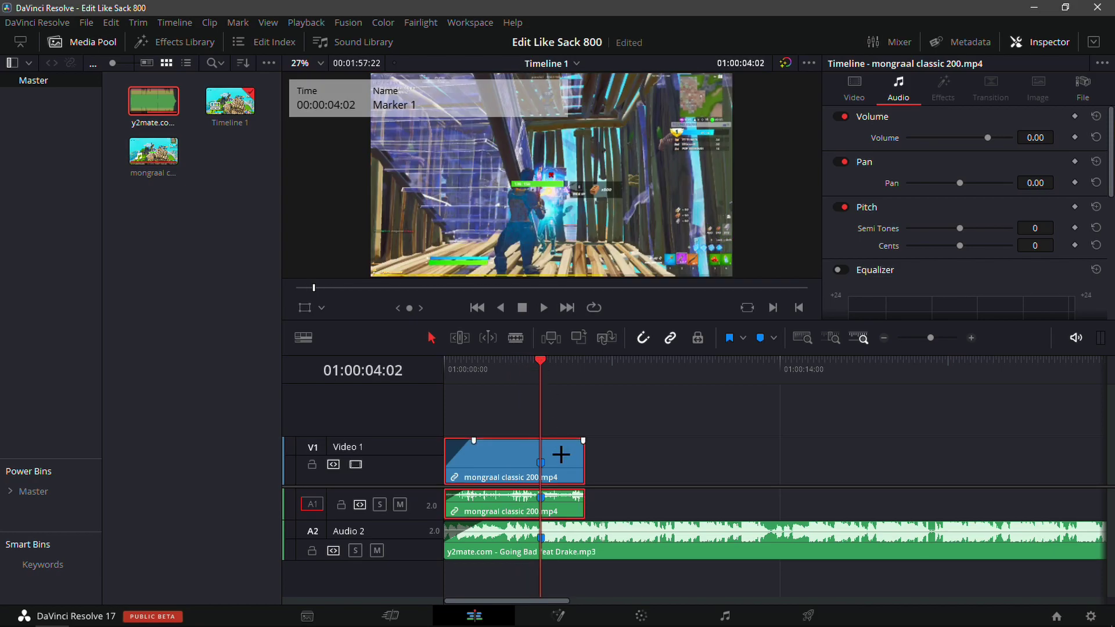
pyautogui.rightClick(564, 473)
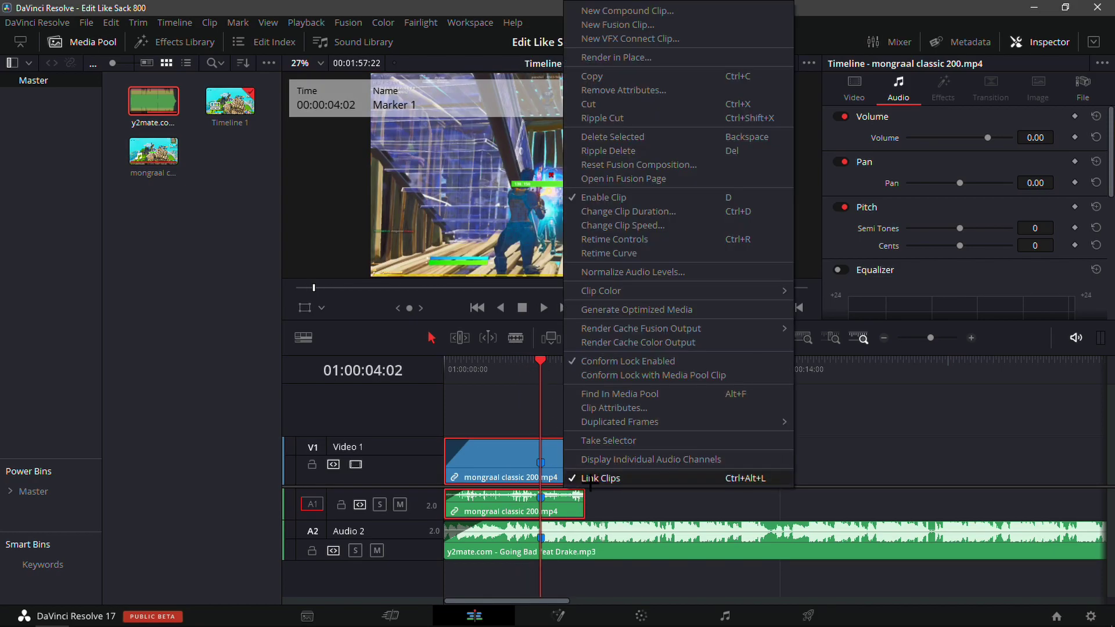
pyautogui.click(588, 478)
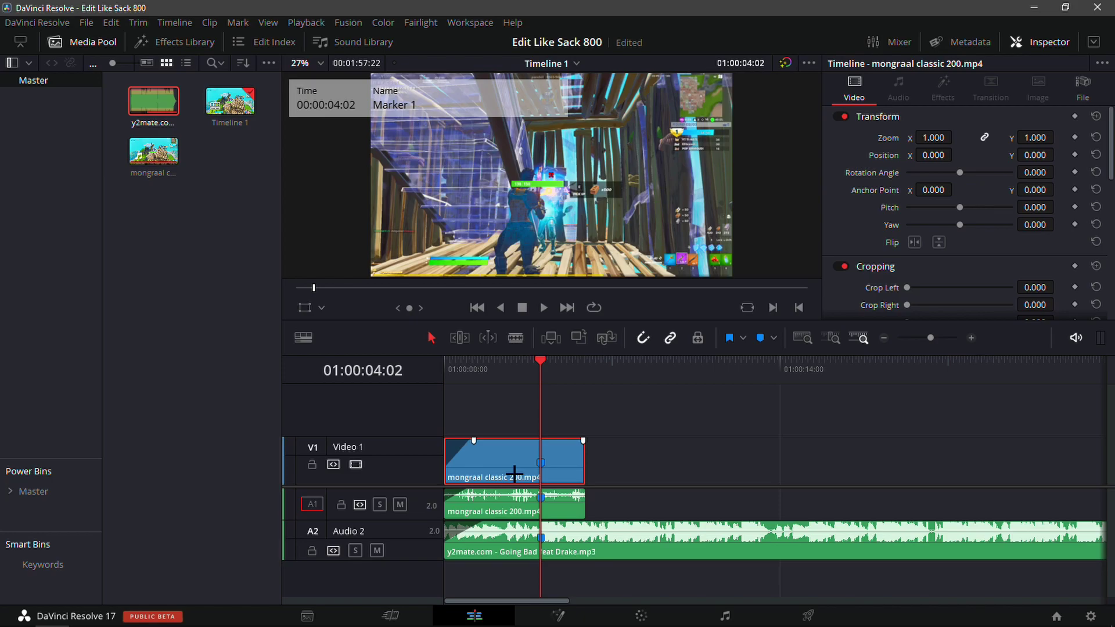
# Step: Show the retime controls and add a speed point at Marker 1 on the gameplay clip
pyautogui.hotkey('ctrl', 'r')
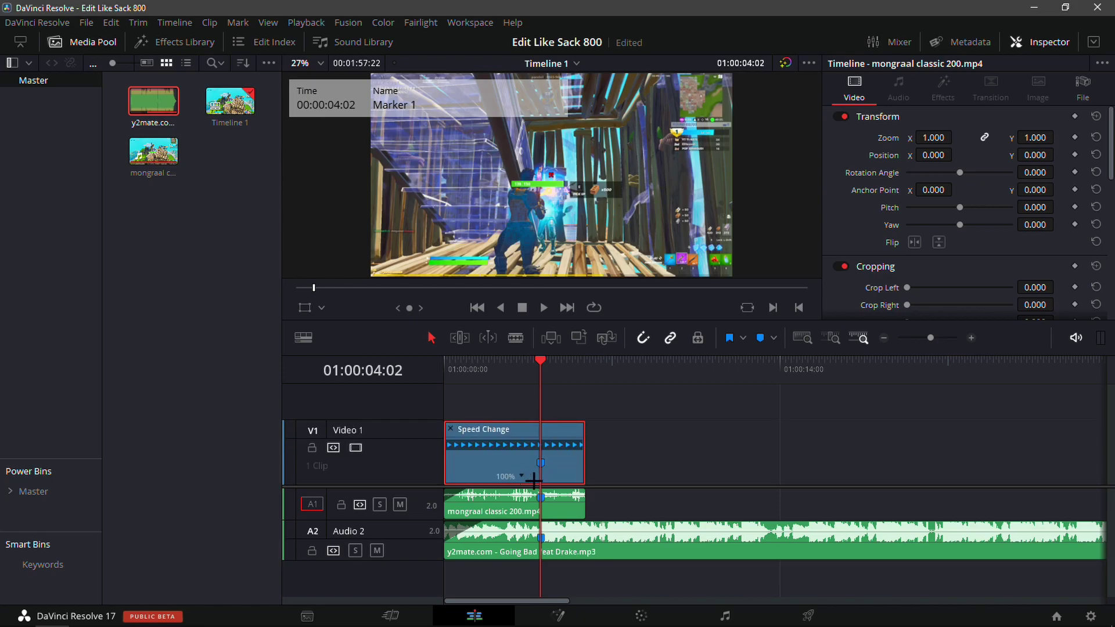
pyautogui.click(521, 476)
pyautogui.click(543, 475)
# Step: Zoom in and step back frame by frame from Marker 1 to where the slowdown should begin
pyautogui.click(974, 337)
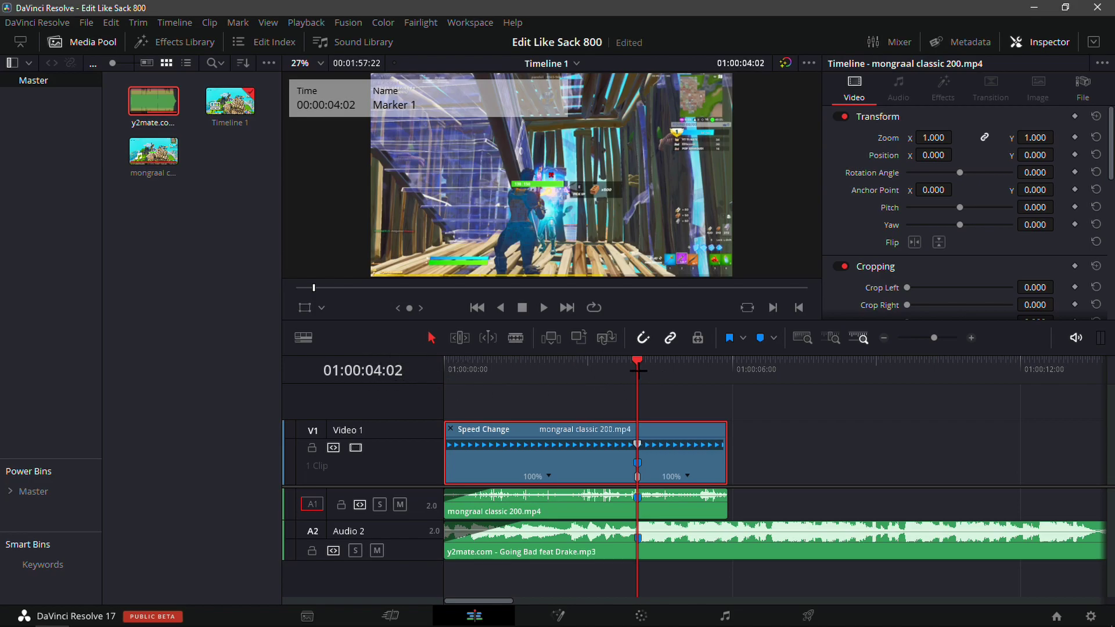
pyautogui.moveTo(637, 361); pyautogui.dragTo(613, 362)
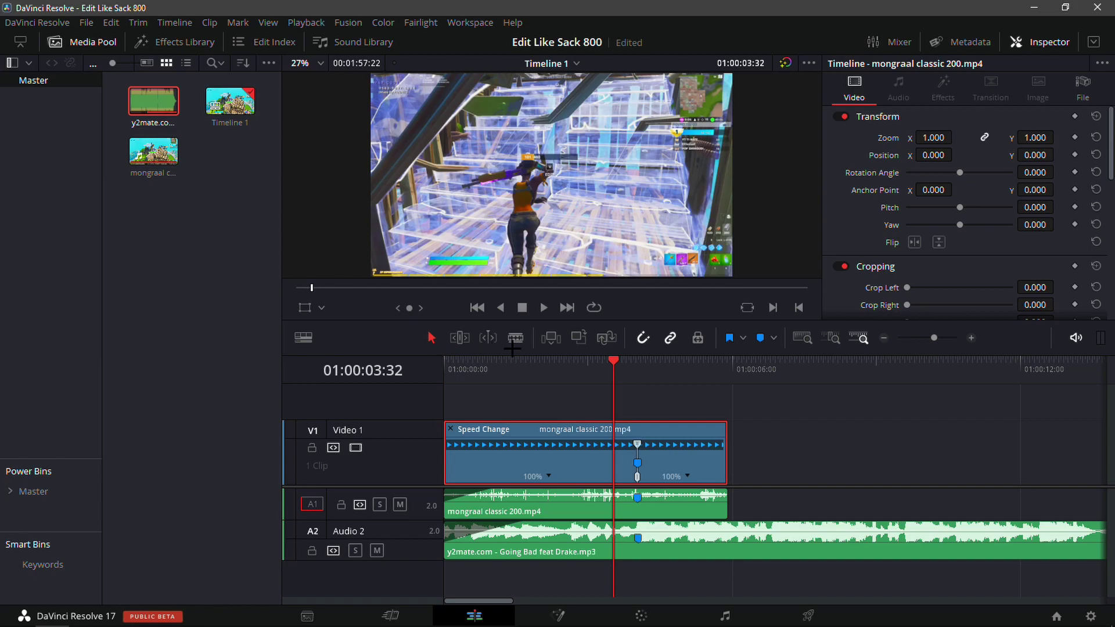
pyautogui.moveTo(613, 361); pyautogui.dragTo(631, 366)
pyautogui.press('Left')
pyautogui.press('Left')
pyautogui.press('Left')
pyautogui.press('Left')
pyautogui.press('Left')
pyautogui.press('Left')
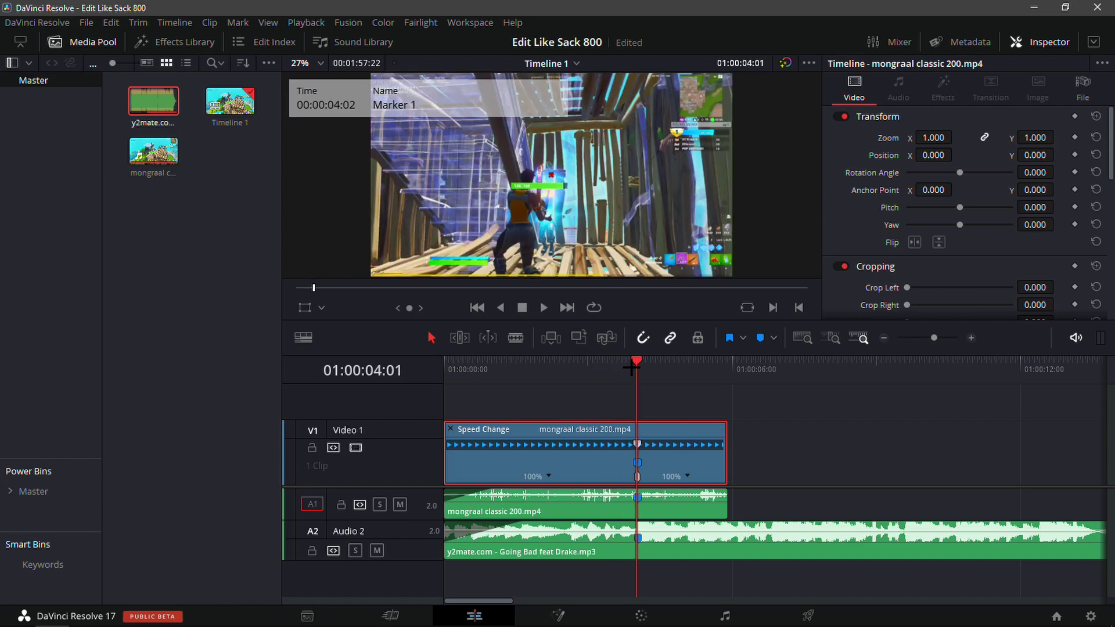
pyautogui.press('Left')
pyautogui.press('Left')
pyautogui.press('Left')
pyautogui.press('Left')
pyautogui.press('Left')
pyautogui.press('Left')
pyautogui.press('Left')
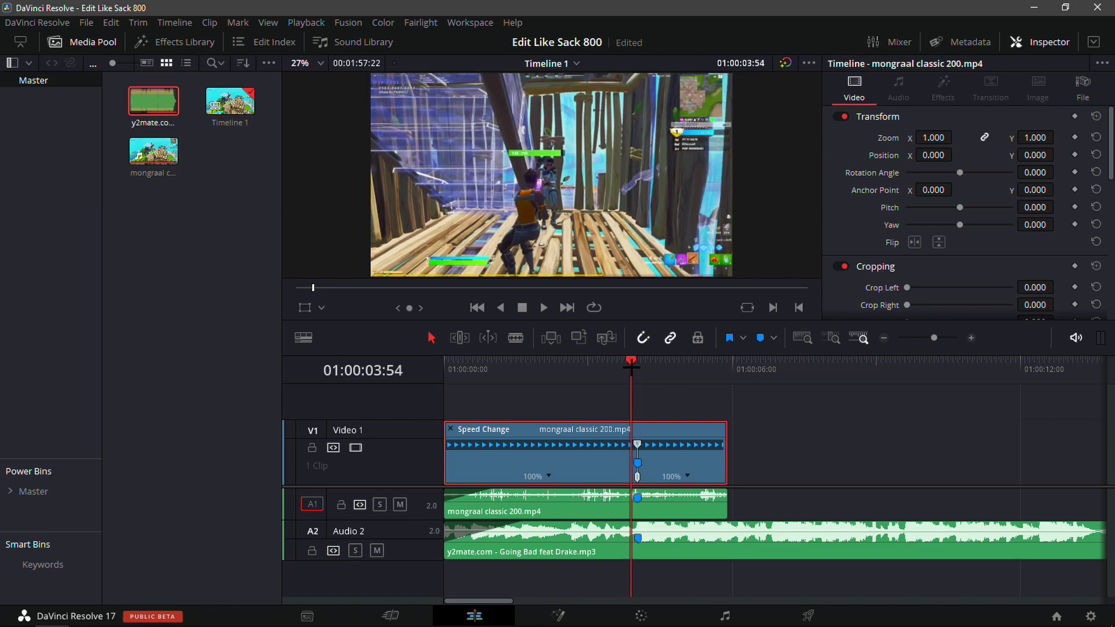
pyautogui.press('Left')
pyautogui.press('Left')
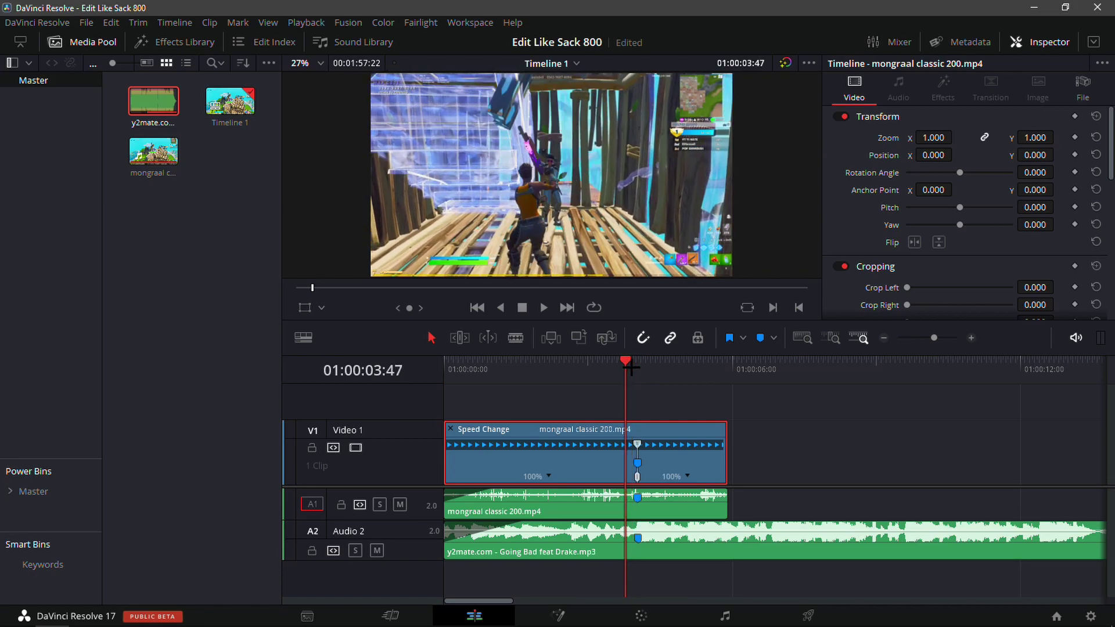
pyautogui.press('Left')
pyautogui.press('Left')
pyautogui.press('Left')
pyautogui.press('Left')
pyautogui.press('Left')
pyautogui.press('Left')
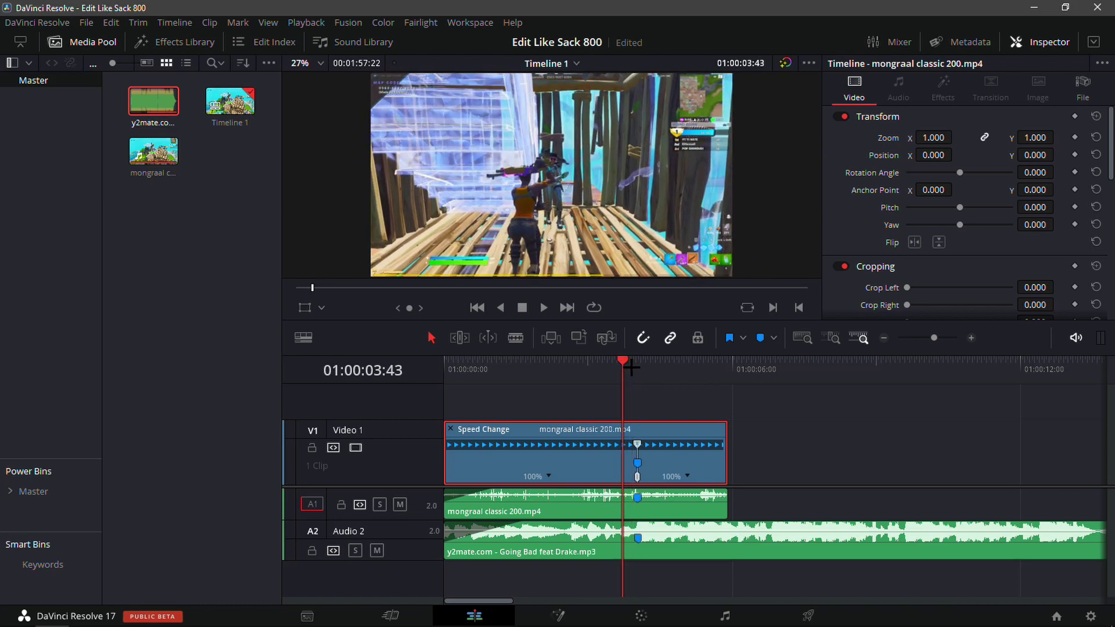
pyautogui.press('Left')
pyautogui.press('Left')
pyautogui.press('Left')
pyautogui.press('Left')
pyautogui.press('Left')
pyautogui.press('Left')
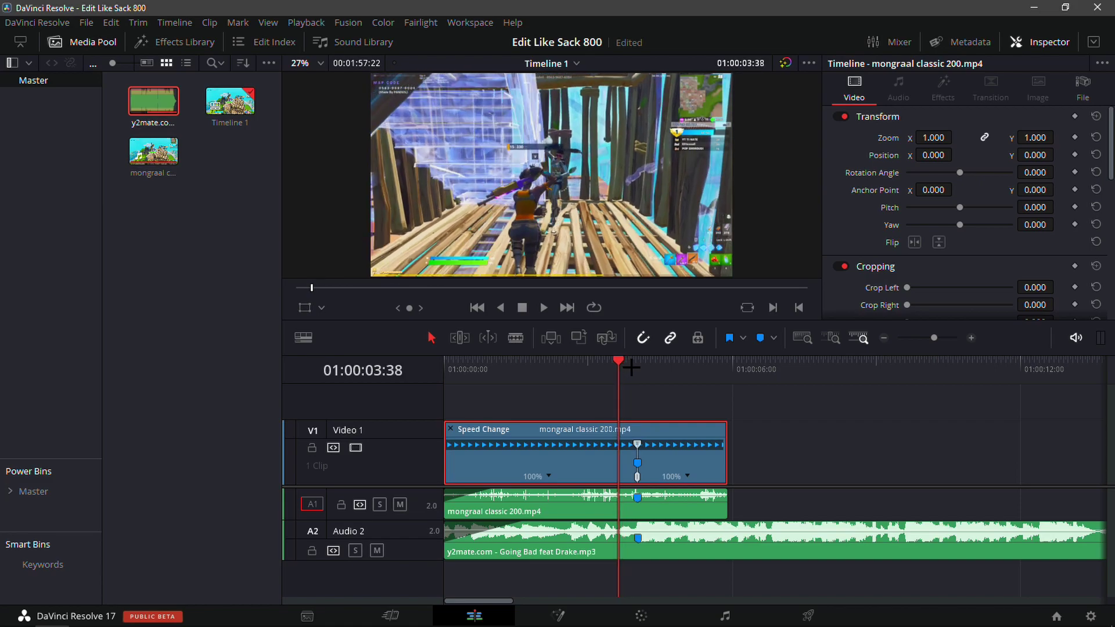
pyautogui.press('Left')
pyautogui.press('Left')
pyautogui.press('Left')
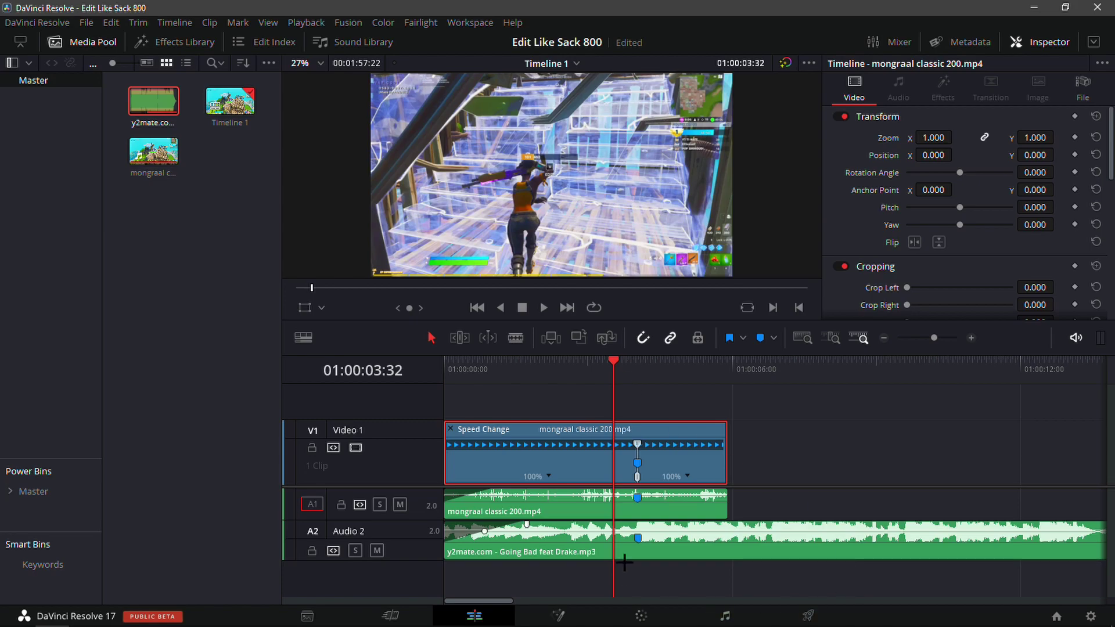
# Step: Add speed points at 01:00:03:32 and 01:00:03:47 on the gameplay clip
pyautogui.rightClick(689, 470)
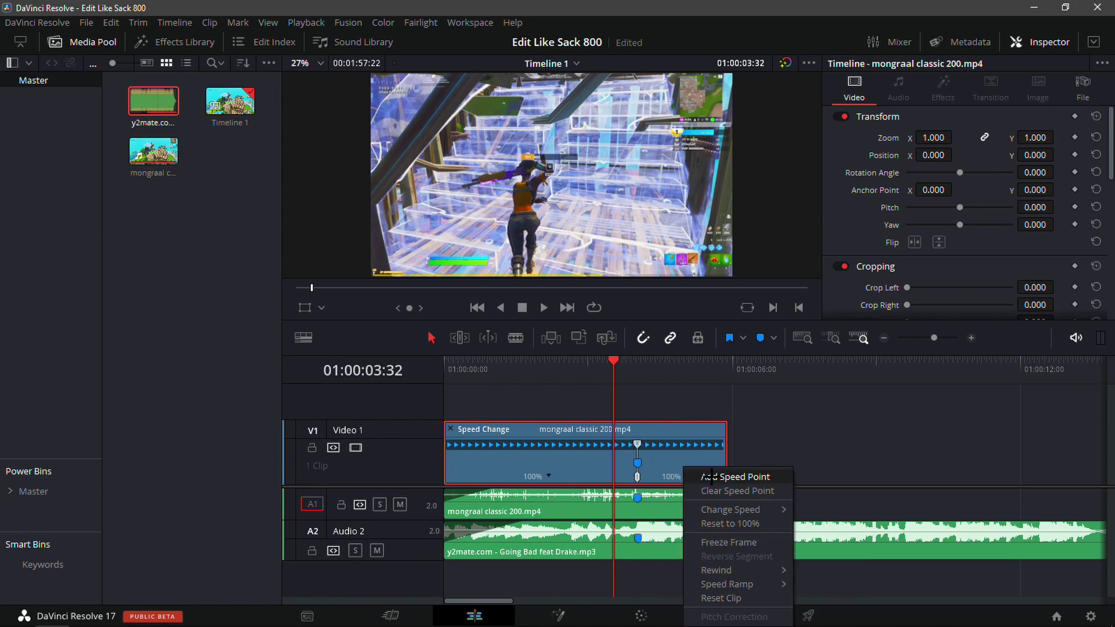
pyautogui.click(712, 476)
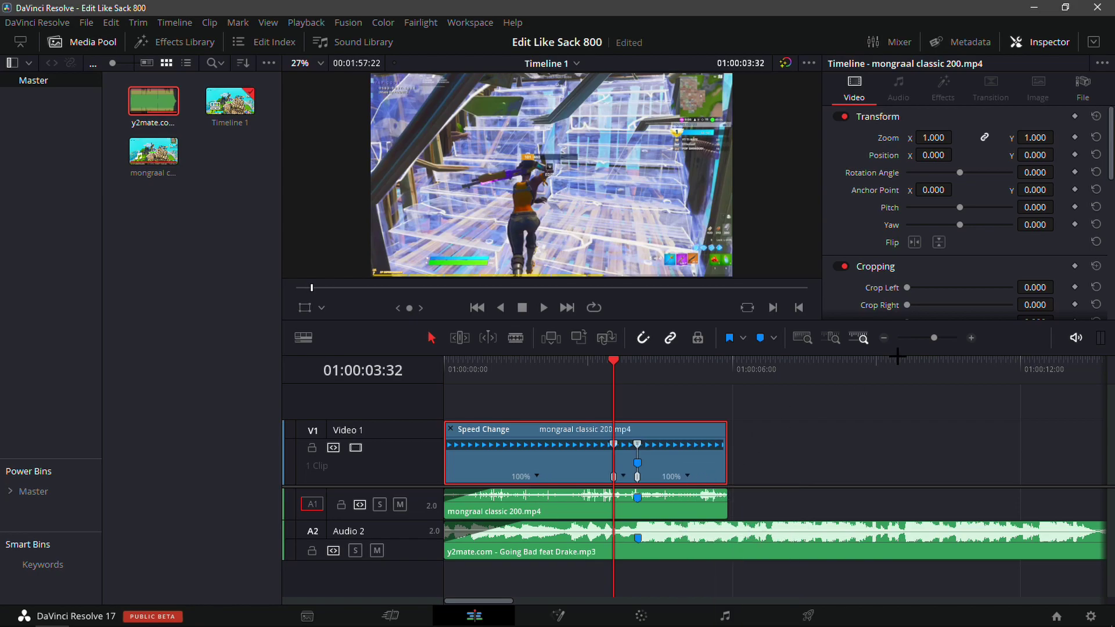
pyautogui.click(971, 339)
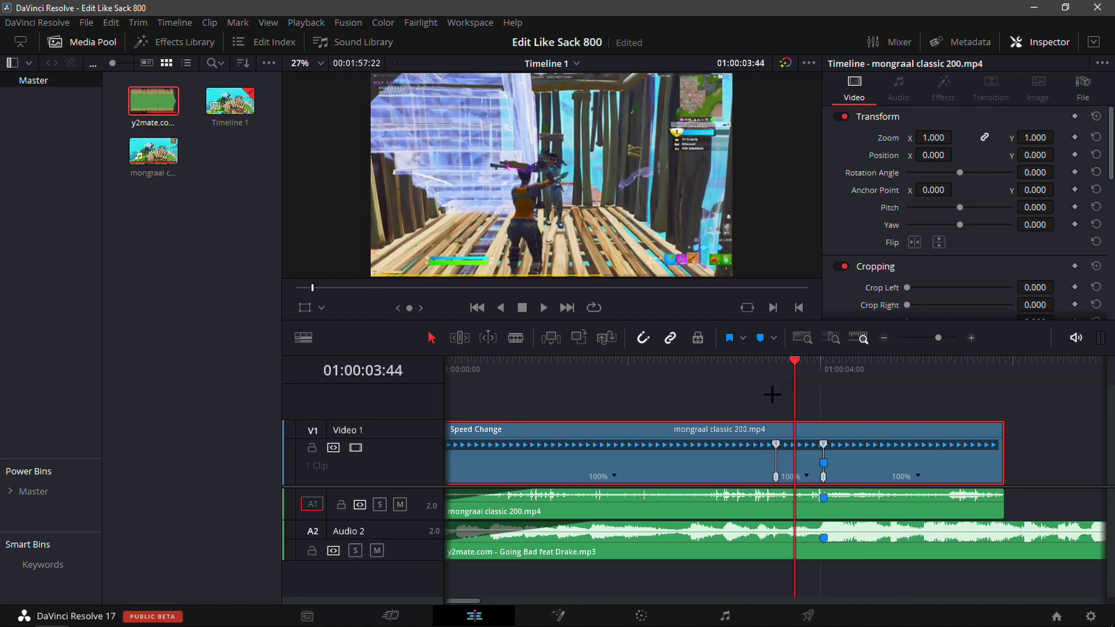
pyautogui.press('space')
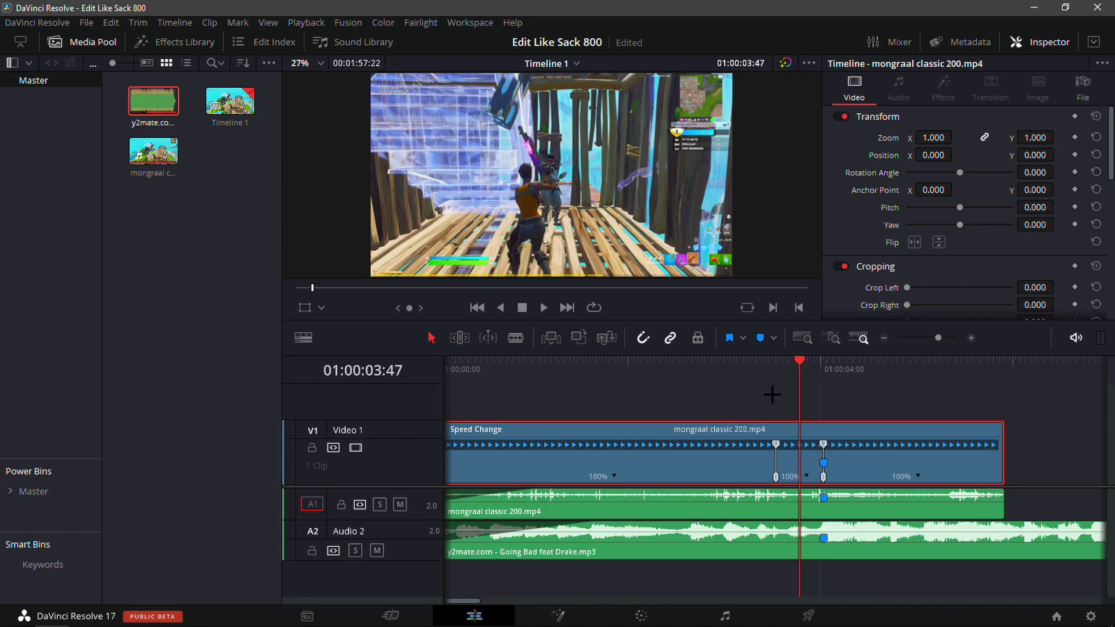
pyautogui.click(804, 474)
pyautogui.click(837, 486)
# Step: Set the middle segment to 50% speed and the next segment to 200%
pyautogui.click(788, 477)
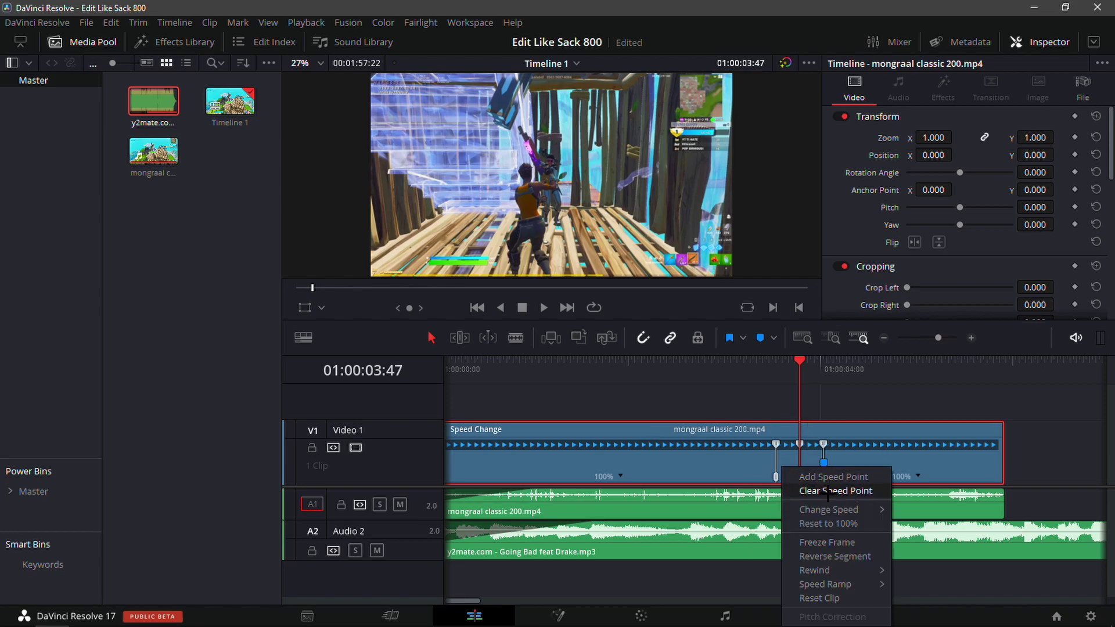
pyautogui.moveTo(838, 513)
pyautogui.click(929, 511)
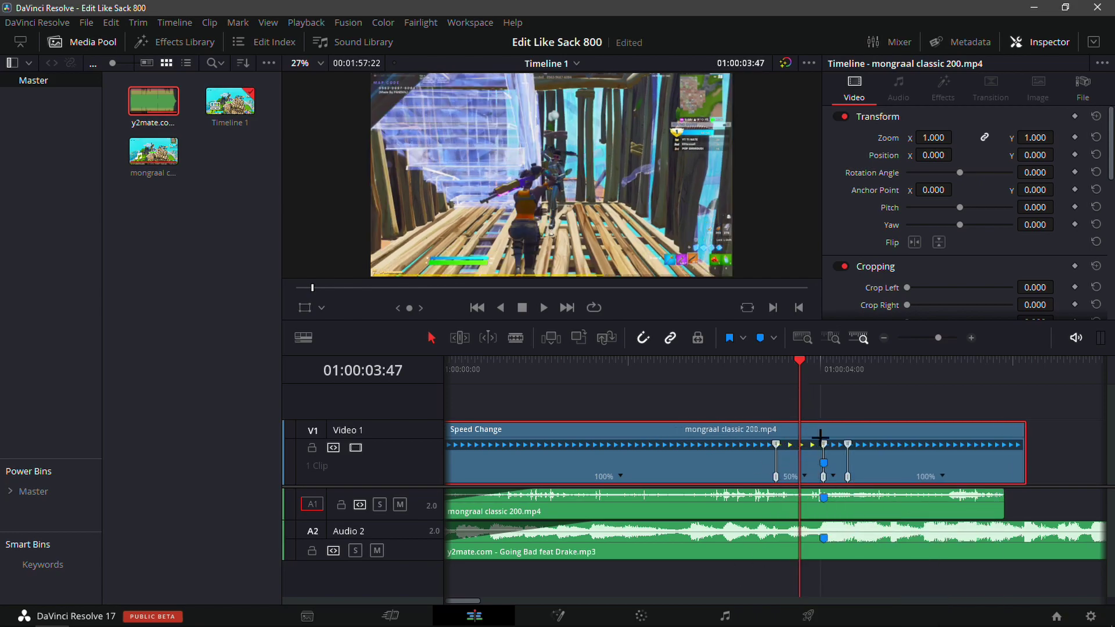
pyautogui.click(833, 476)
pyautogui.moveTo(908, 510)
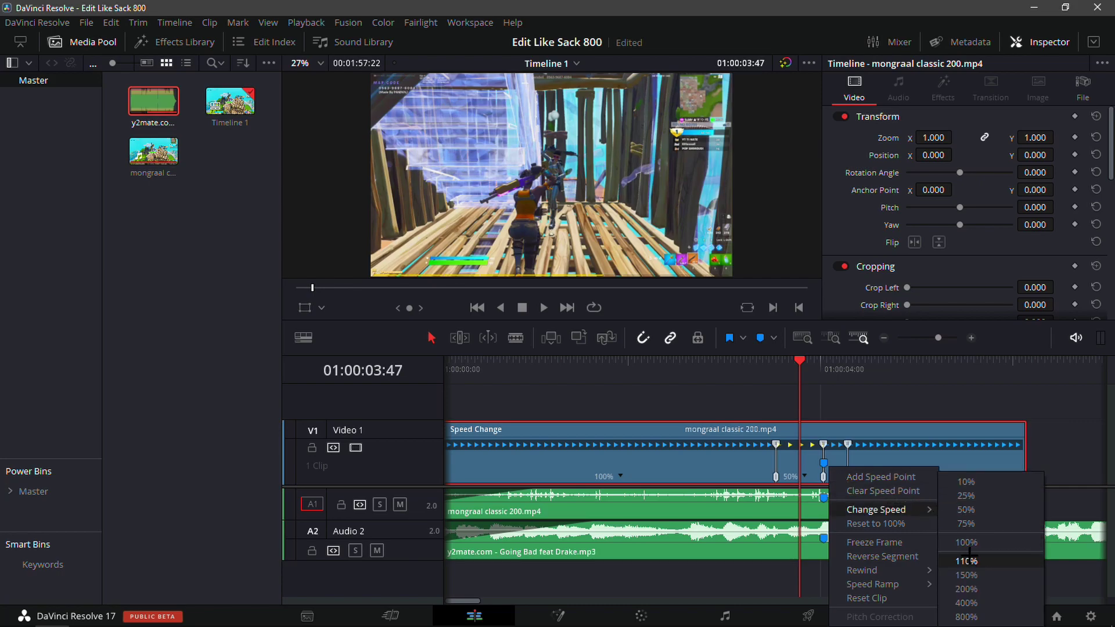
pyautogui.click(966, 589)
# Step: Drag the speed points earlier so the 200% section ends at Marker 1
pyautogui.click(824, 369)
pyautogui.moveTo(825, 372)
pyautogui.mouseDown()
pyautogui.moveTo(839, 391)
pyautogui.moveTo(836, 380)
pyautogui.mouseUp()
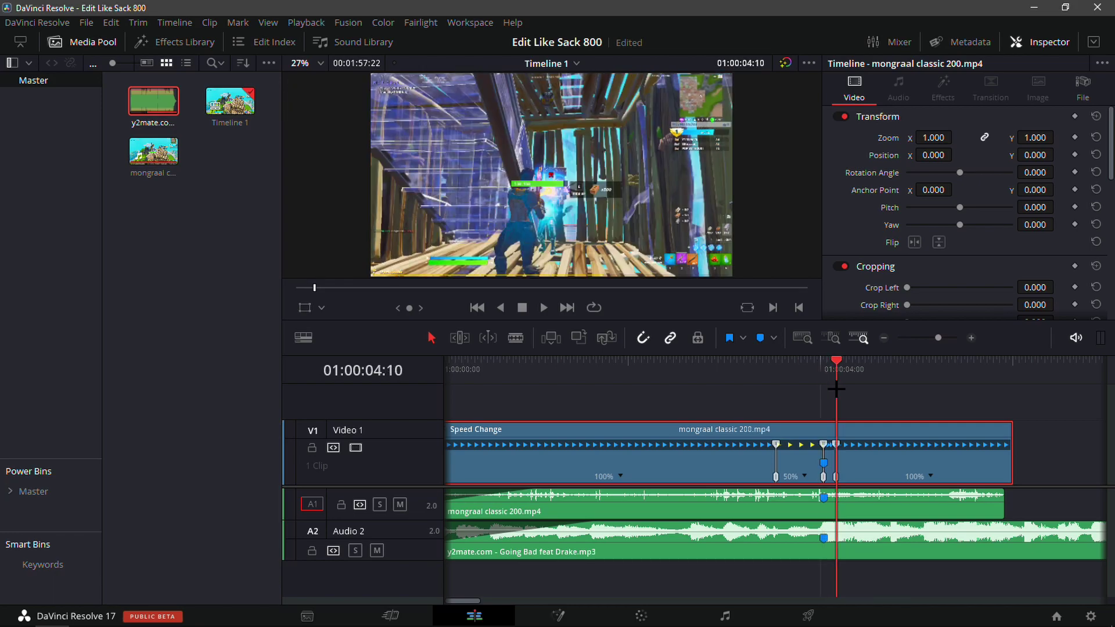
pyautogui.click(966, 338)
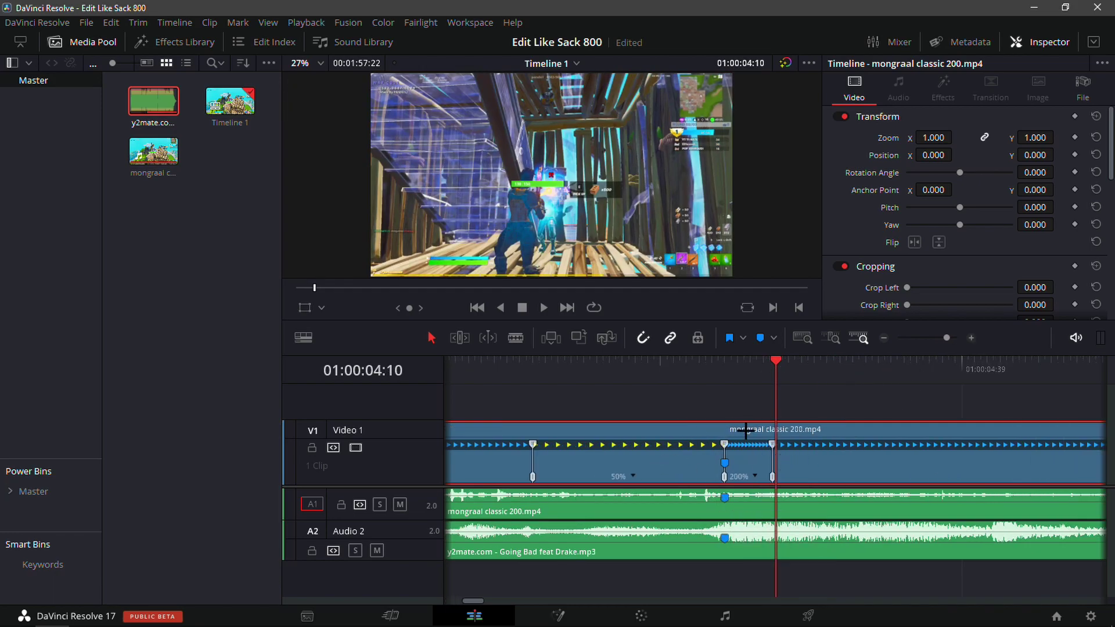
pyautogui.press('Right')
pyautogui.press('Right')
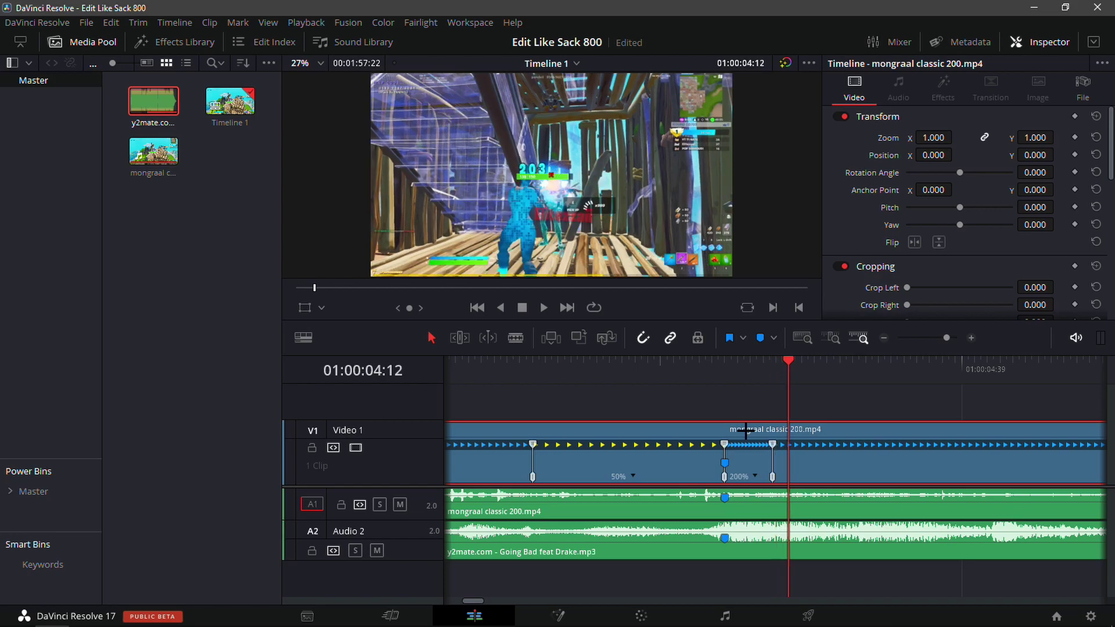
pyautogui.moveTo(779, 478); pyautogui.dragTo(788, 477)
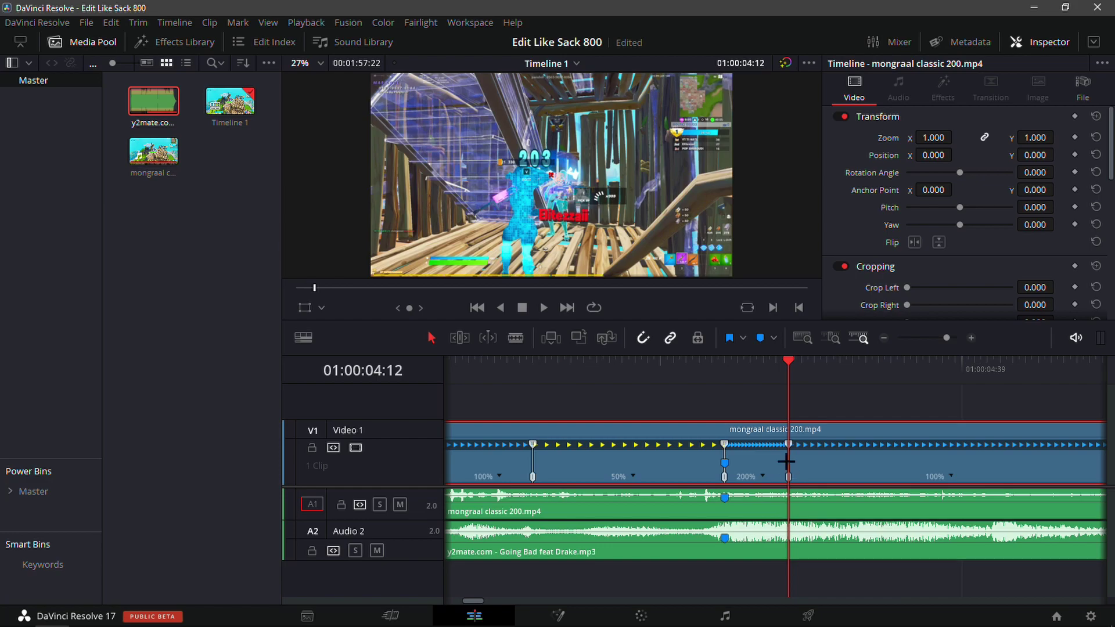
pyautogui.moveTo(790, 405); pyautogui.dragTo(726, 426)
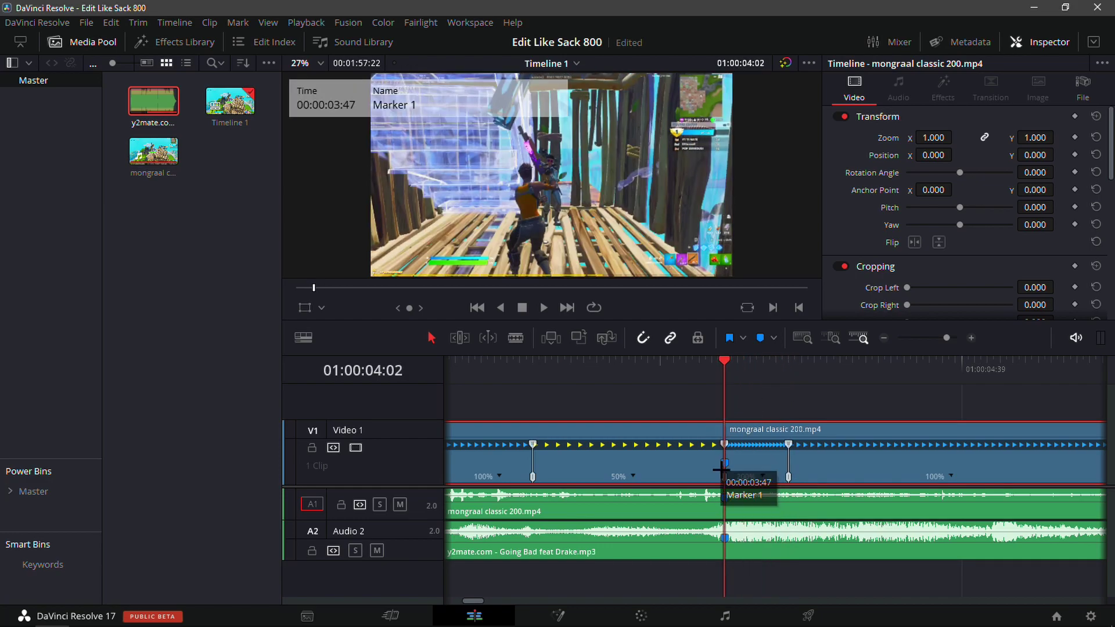
pyautogui.moveTo(725, 475); pyautogui.dragTo(643, 479)
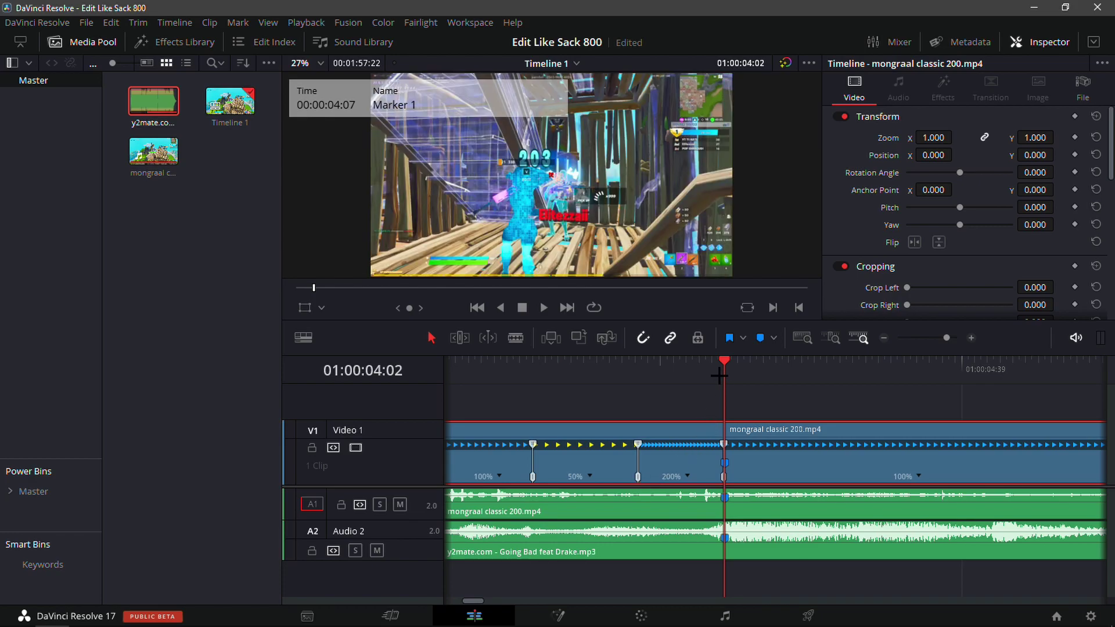
pyautogui.moveTo(720, 376); pyautogui.dragTo(829, 405)
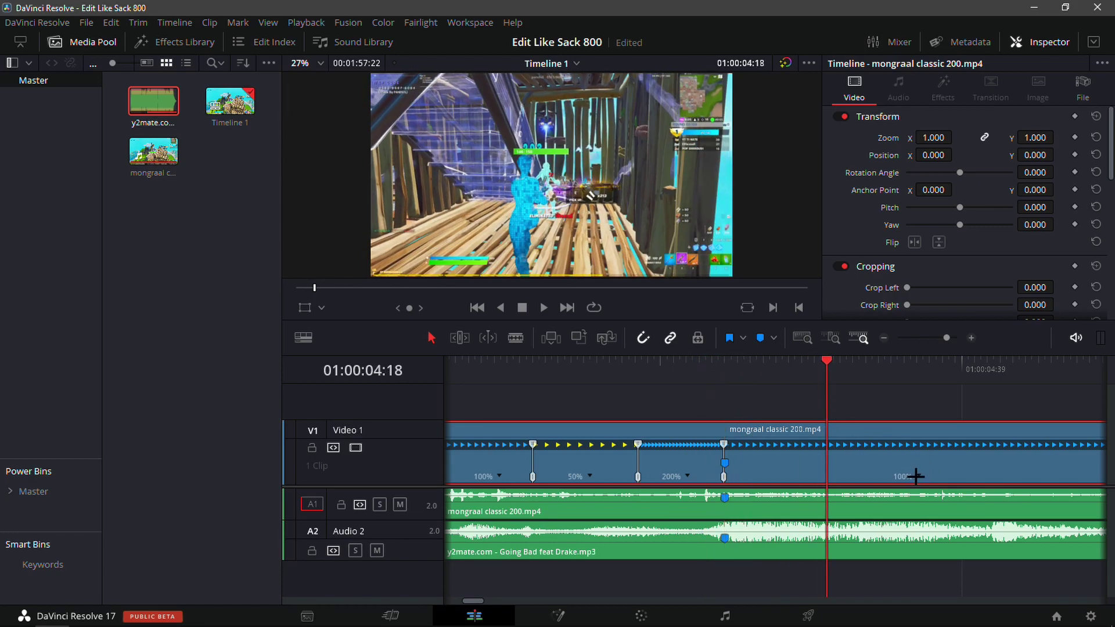
# Step: Slow the final section after Marker 1 to 50% speed
pyautogui.click(916, 476)
pyautogui.moveTo(944, 506)
pyautogui.click(842, 510)
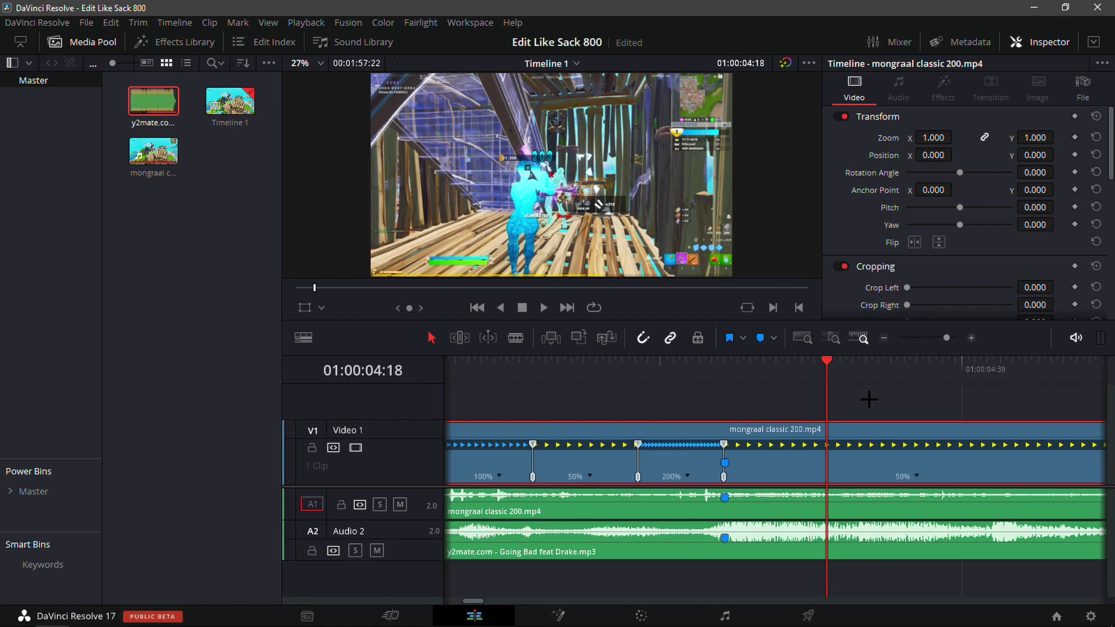
pyautogui.click(884, 338)
# Step: Play the speed ramp and trim the gameplay video and audio ends to the playhead
pyautogui.click(758, 371)
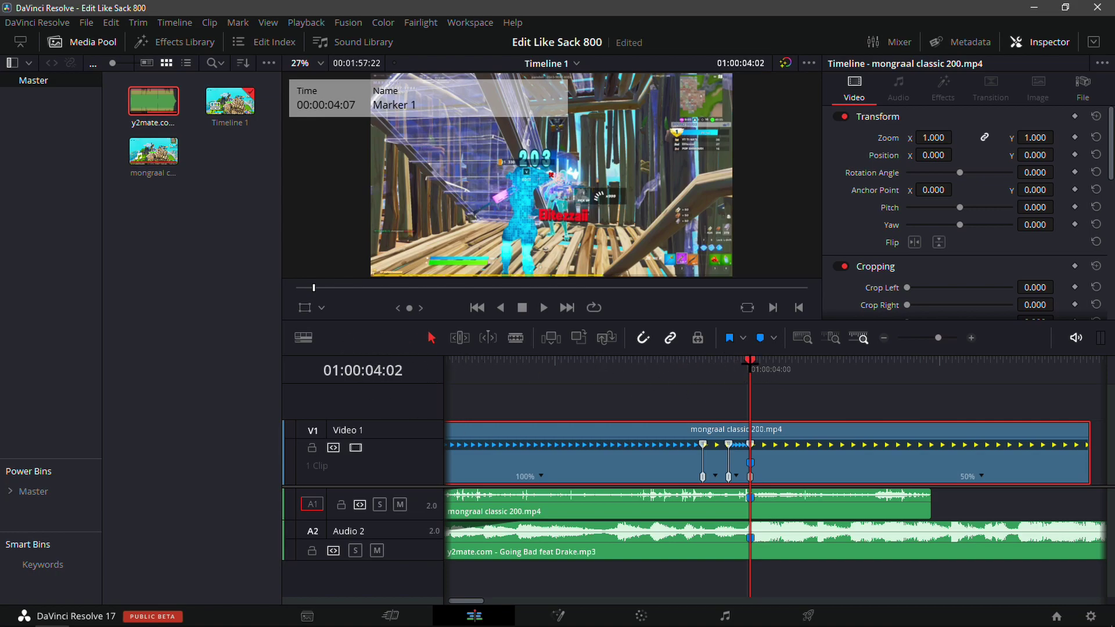
pyautogui.press('space')
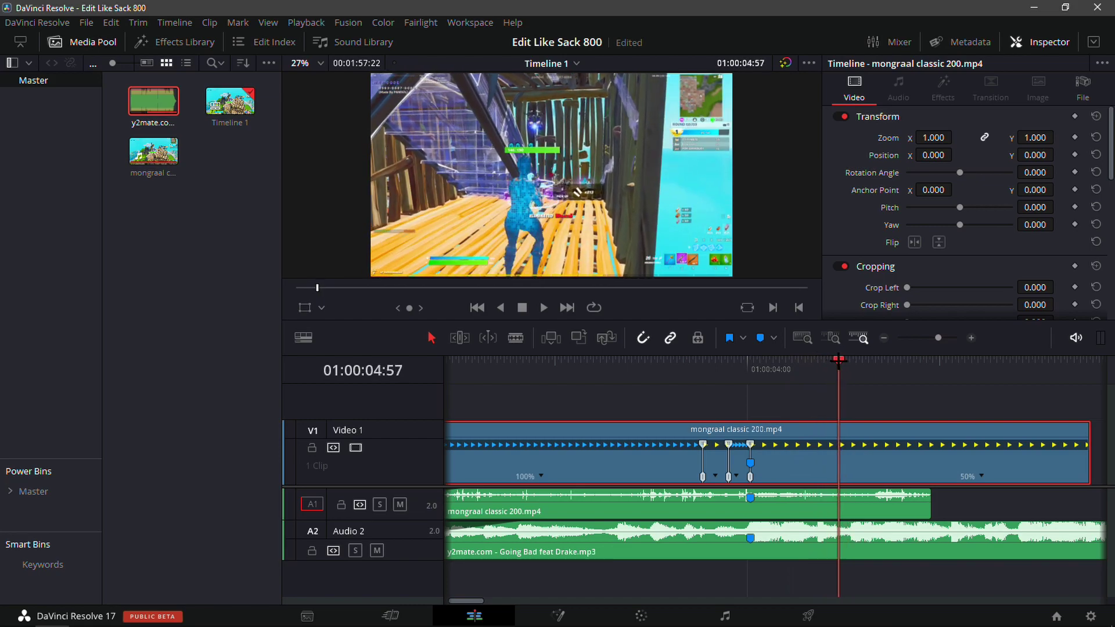
pyautogui.moveTo(838, 378)
pyautogui.mouseDown()
pyautogui.moveTo(768, 384)
pyautogui.moveTo(844, 391)
pyautogui.moveTo(747, 413)
pyautogui.moveTo(847, 402)
pyautogui.mouseUp()
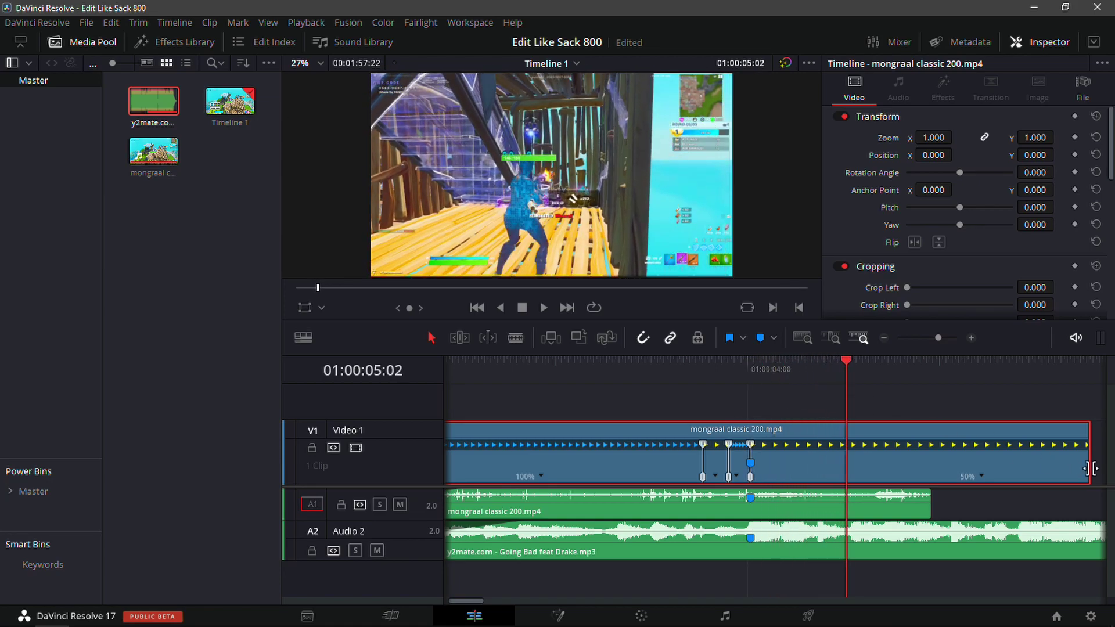
pyautogui.moveTo(1090, 464); pyautogui.dragTo(846, 465)
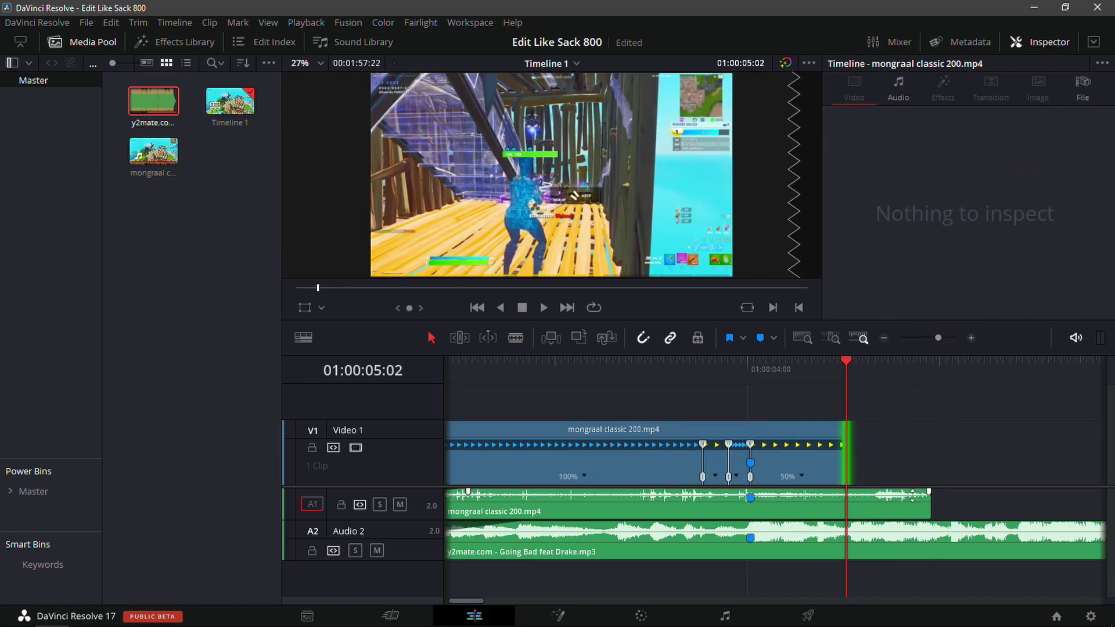
pyautogui.moveTo(929, 498); pyautogui.dragTo(846, 498)
# Step: Review the cut and retrim both the video and audio ends to 01:00:04:50
pyautogui.moveTo(846, 403); pyautogui.dragTo(683, 404)
pyautogui.click(752, 435)
pyautogui.press('space')
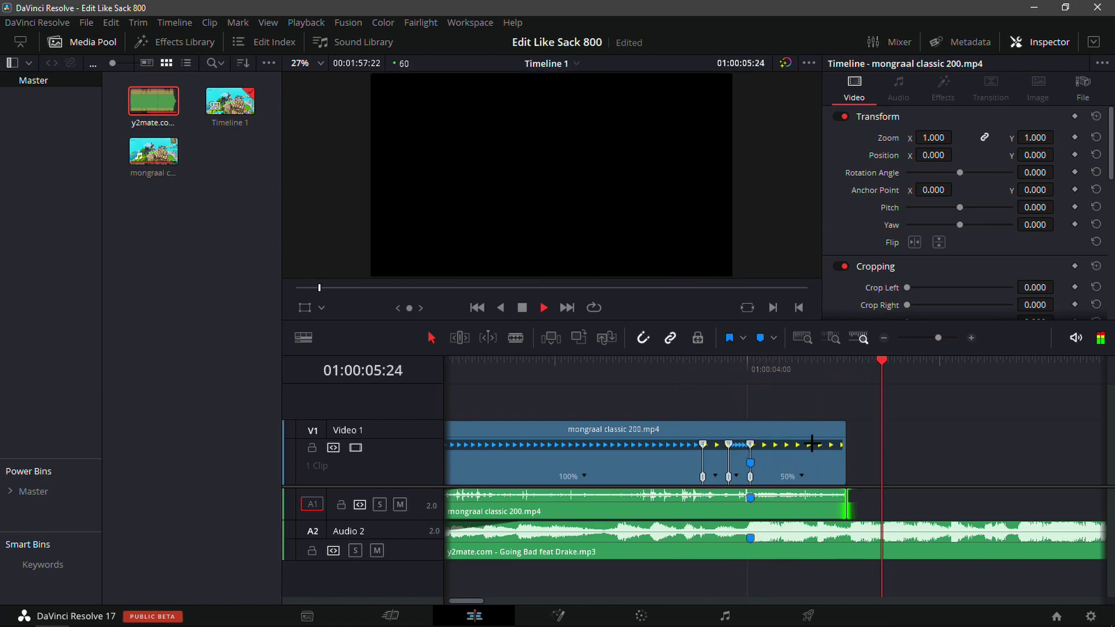
pyautogui.moveTo(847, 374)
pyautogui.mouseDown()
pyautogui.moveTo(750, 368)
pyautogui.moveTo(772, 374)
pyautogui.moveTo(765, 416)
pyautogui.moveTo(748, 424)
pyautogui.moveTo(826, 411)
pyautogui.mouseUp()
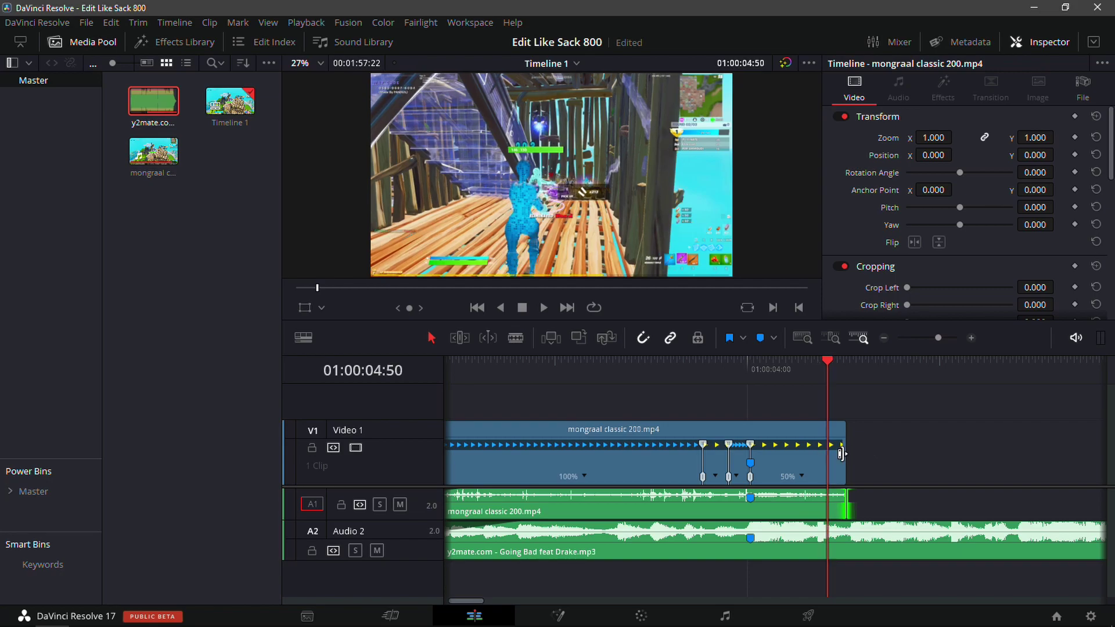
pyautogui.moveTo(843, 451); pyautogui.dragTo(826, 450)
pyautogui.moveTo(842, 497); pyautogui.dragTo(831, 501)
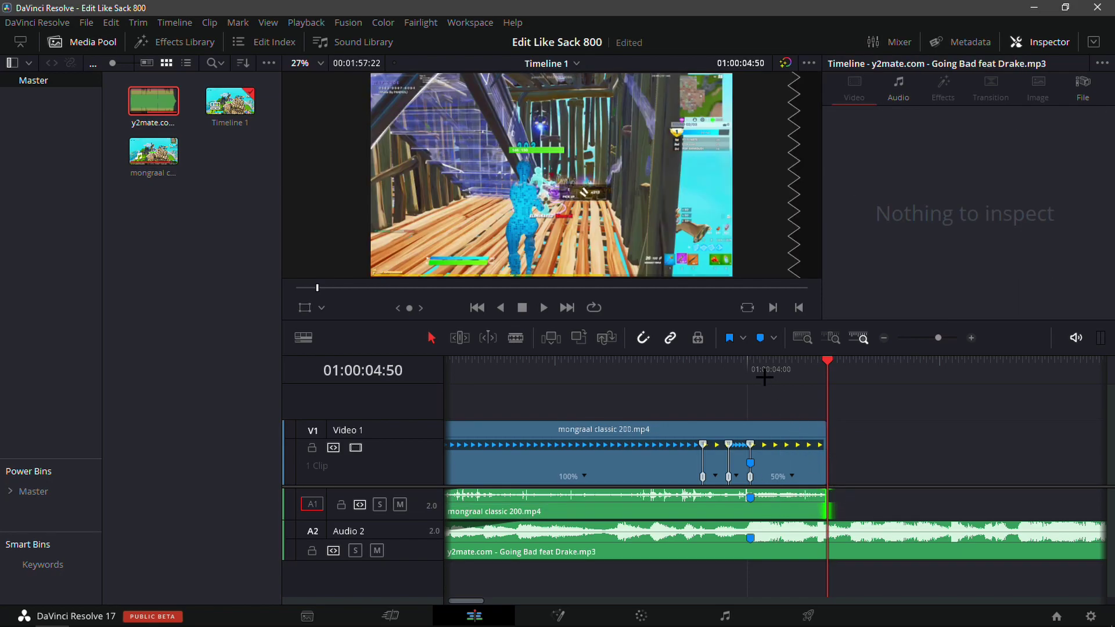
# Step: Replay the trimmed ending and speed ramp from several points, then park at Marker 1
pyautogui.click(725, 375)
pyautogui.press('space')
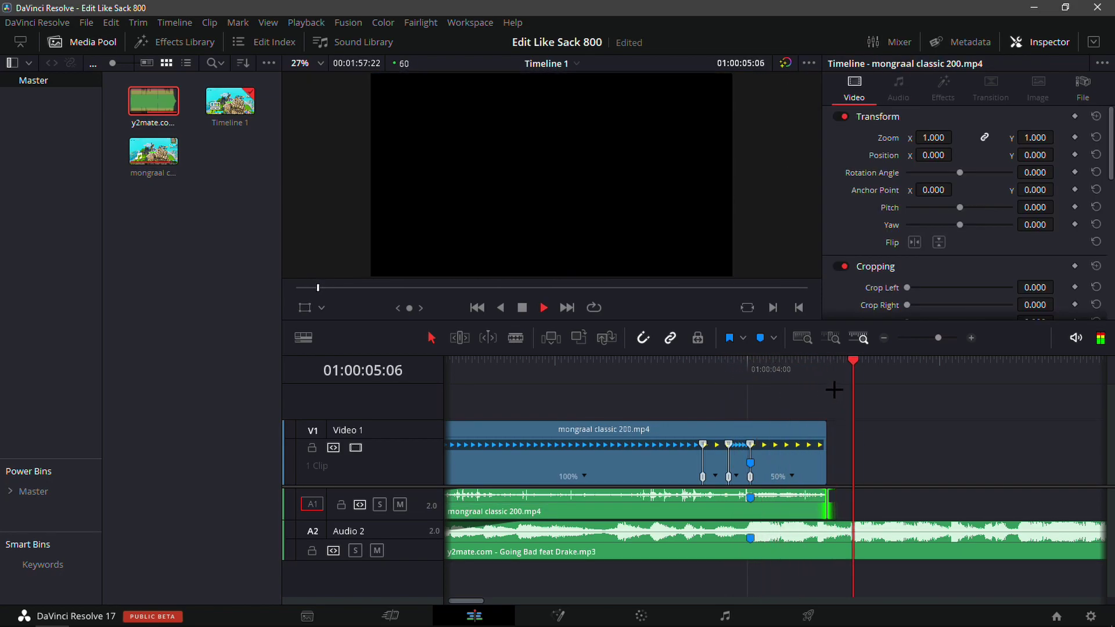
pyautogui.click(639, 393)
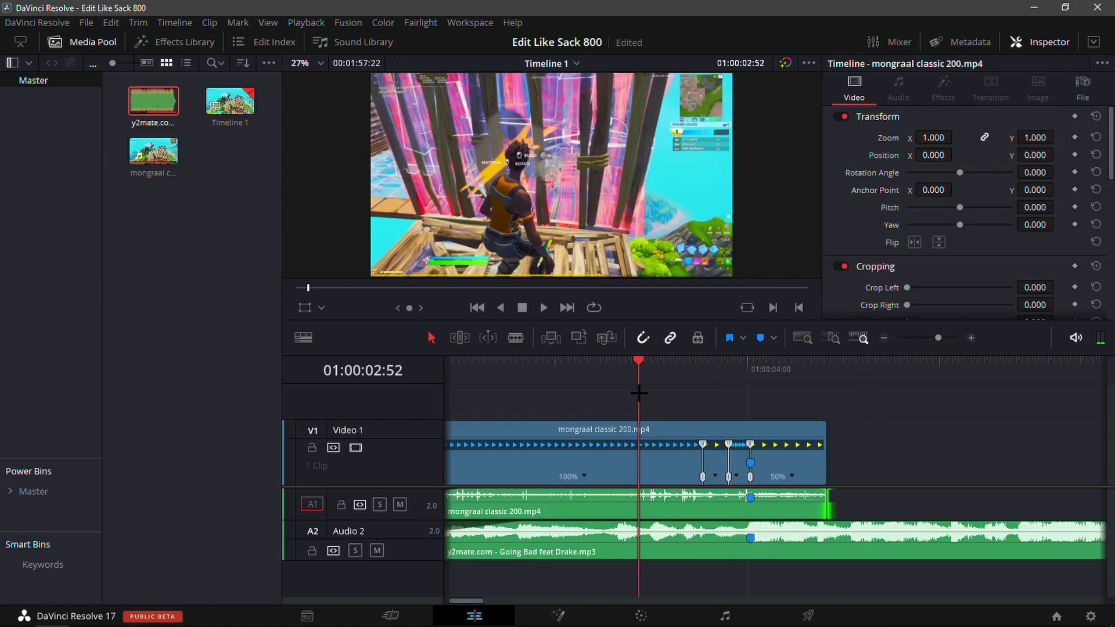
pyautogui.press('space')
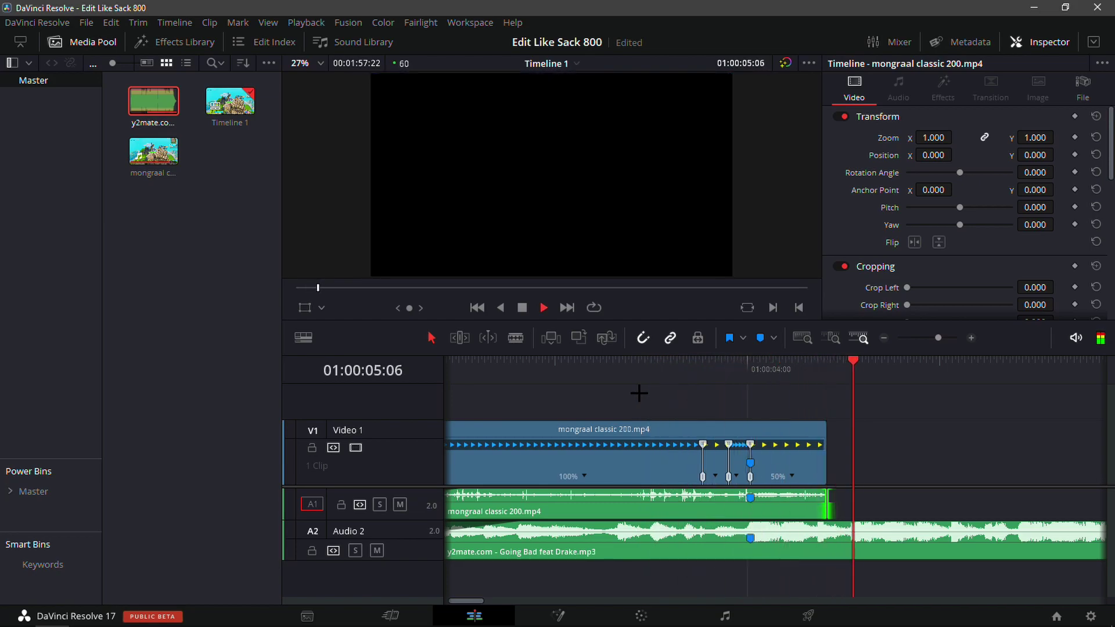
pyautogui.click(825, 371)
pyautogui.click(717, 371)
pyautogui.press('space')
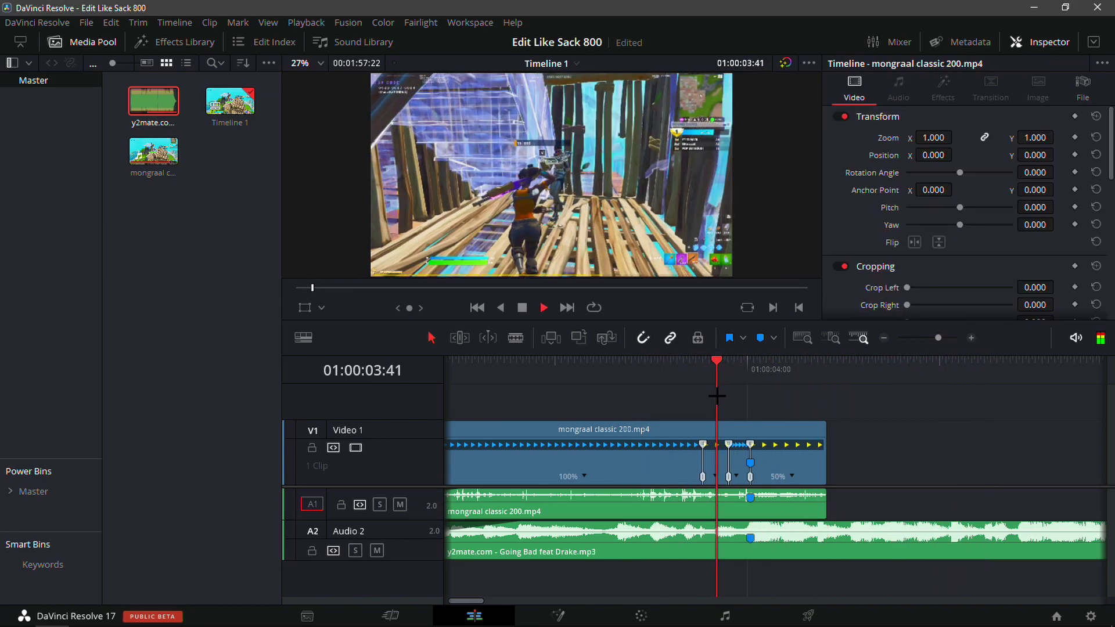
pyautogui.moveTo(748, 387); pyautogui.dragTo(665, 394)
pyautogui.click(685, 372)
pyautogui.press('space')
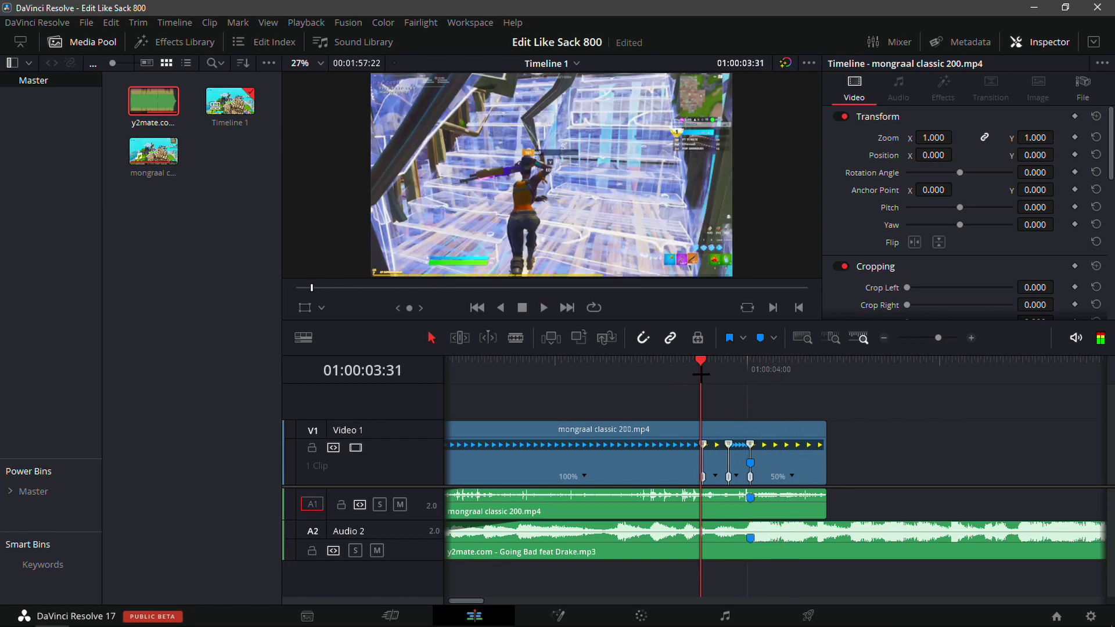
pyautogui.click(891, 393)
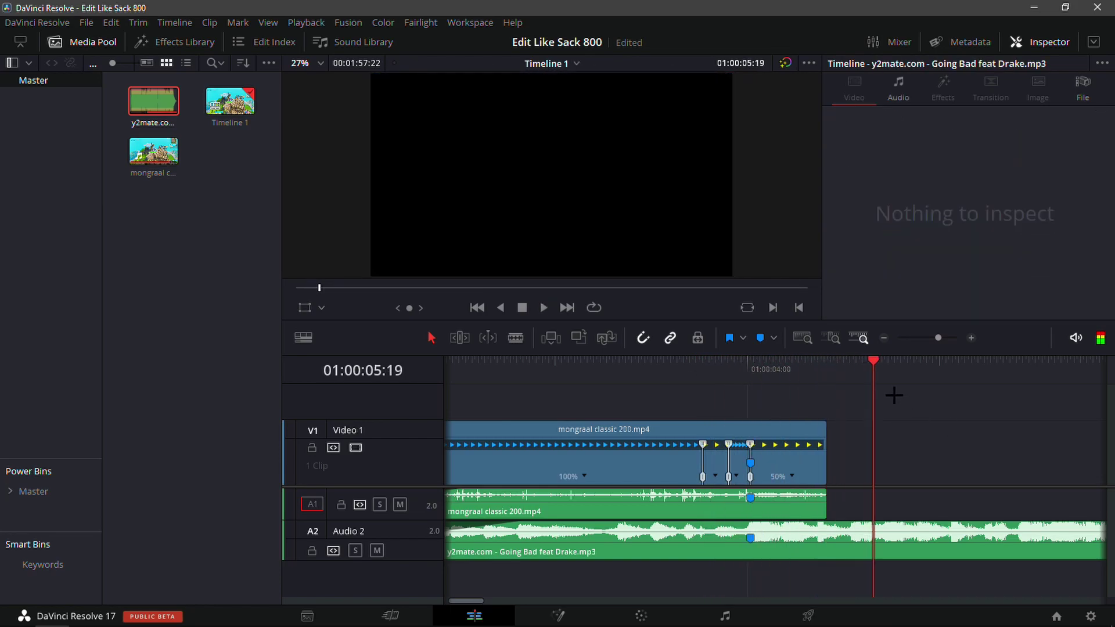
pyautogui.press('j')
pyautogui.press('k')
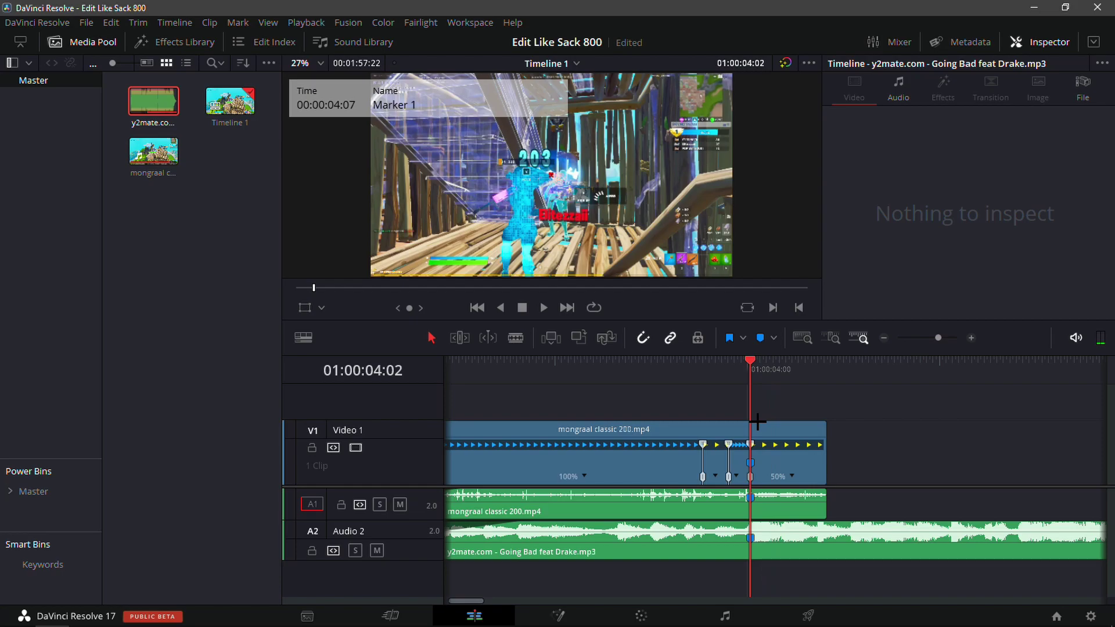
# Step: Place an Adjustment Clip from the Toolbox effects on V2 at Marker 1
pyautogui.click(757, 423)
pyautogui.click(93, 42)
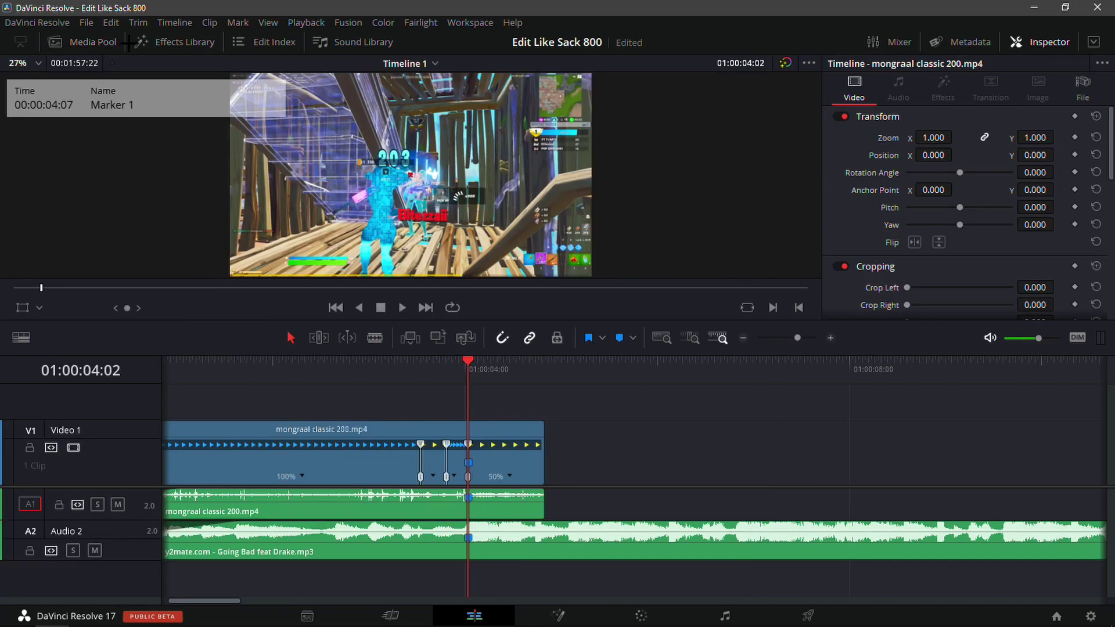
pyautogui.click(141, 44)
pyautogui.click(42, 176)
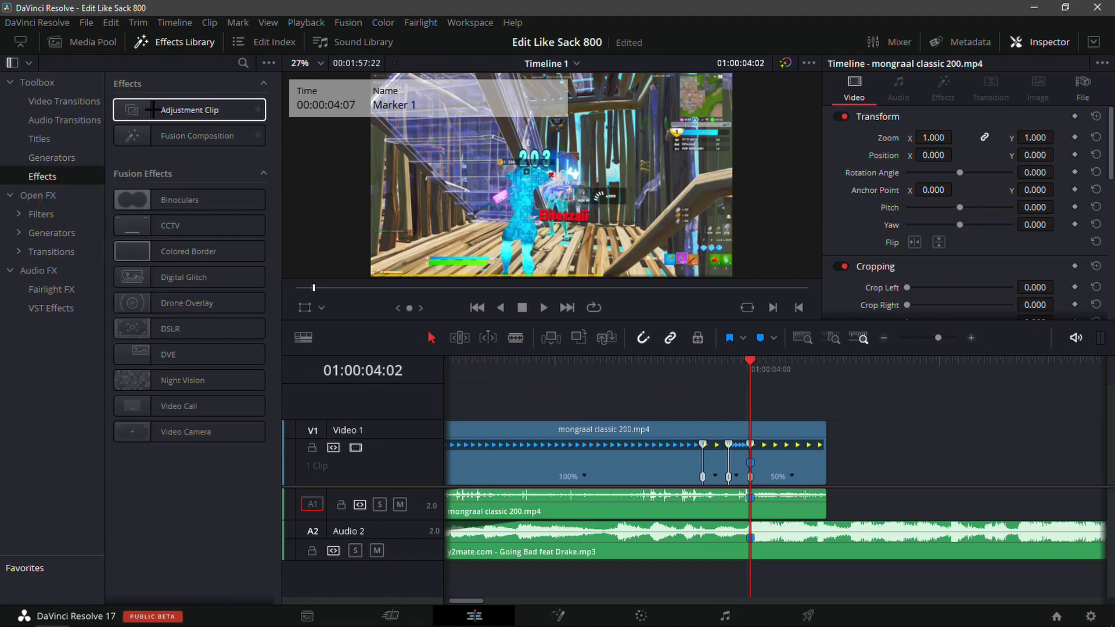
pyautogui.moveTo(190, 110); pyautogui.dragTo(732, 423)
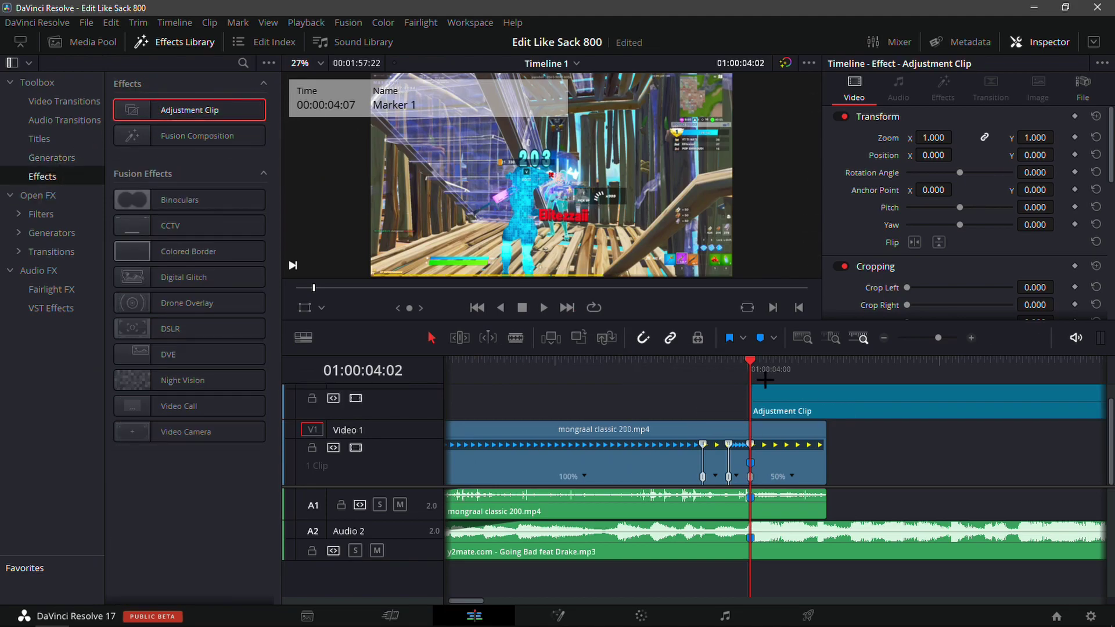
# Step: Blade the Adjustment Clip at the gameplay clip's end, delete the extra piece, and open Fusion
pyautogui.press('space')
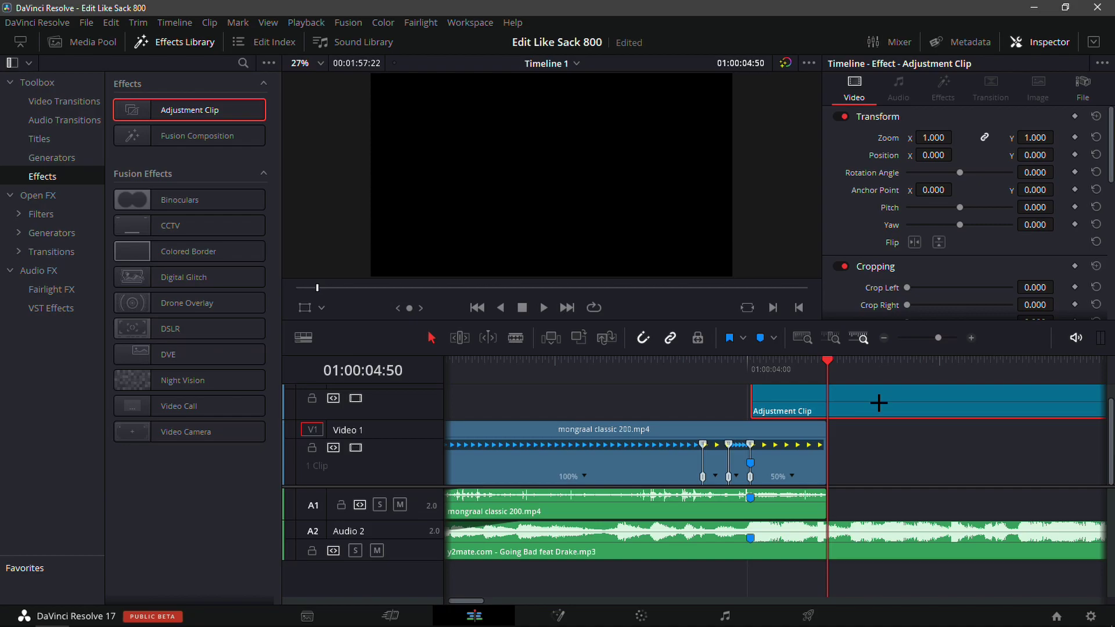
pyautogui.hotkey('ctrl', 'b')
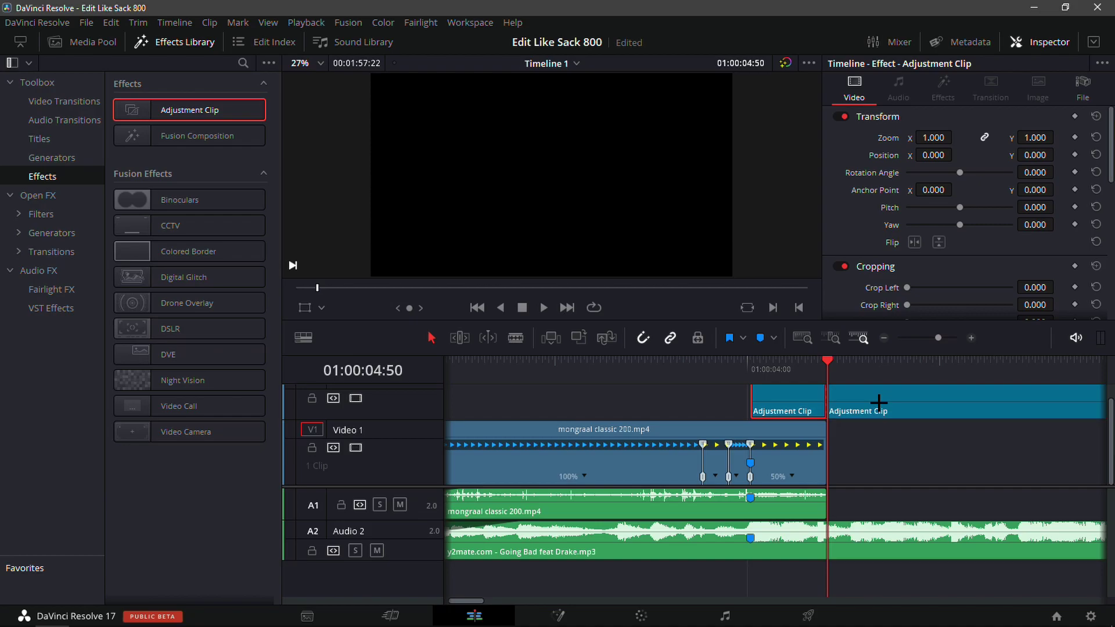
pyautogui.moveTo(817, 371)
pyautogui.mouseDown()
pyautogui.moveTo(737, 374)
pyautogui.moveTo(750, 388)
pyautogui.moveTo(839, 399)
pyautogui.moveTo(825, 477)
pyautogui.moveTo(709, 469)
pyautogui.moveTo(750, 470)
pyautogui.mouseUp()
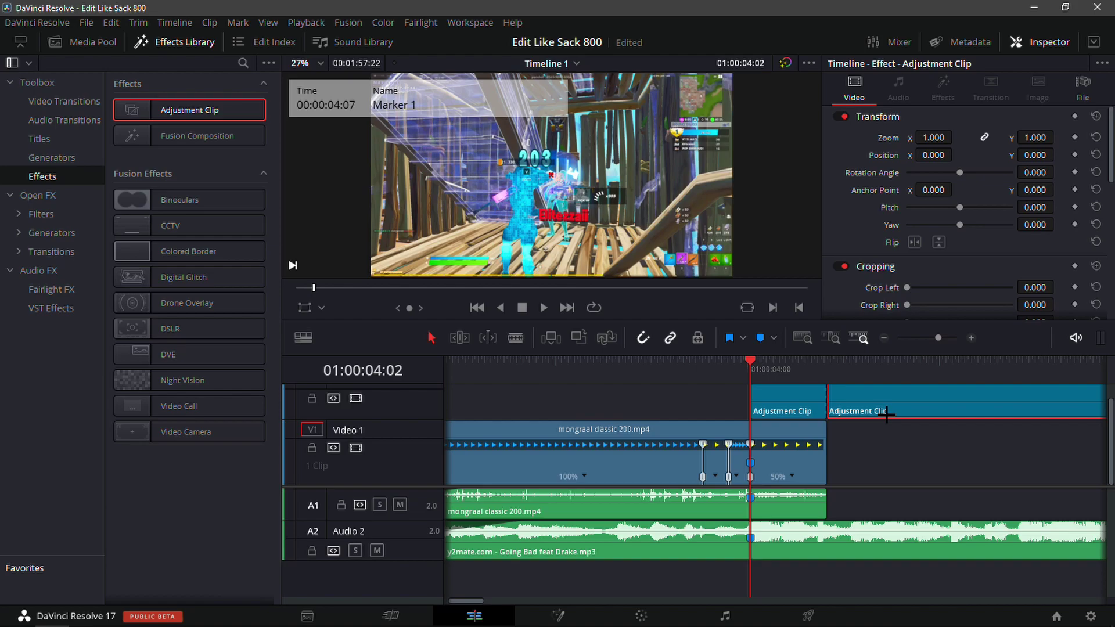
pyautogui.press('Delete')
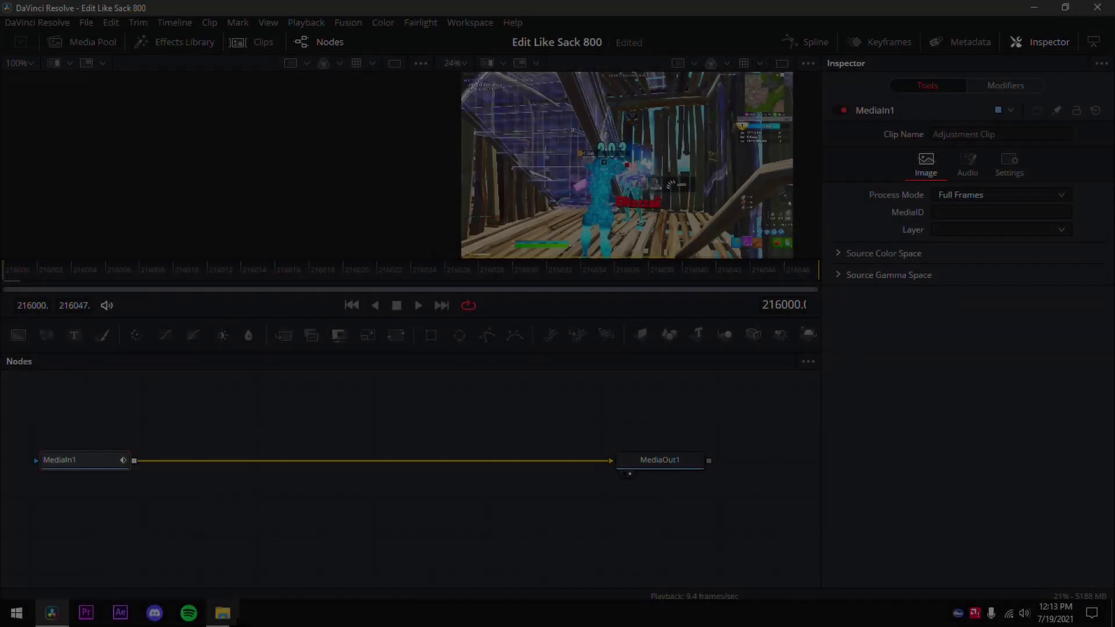
pyautogui.click(222, 613)
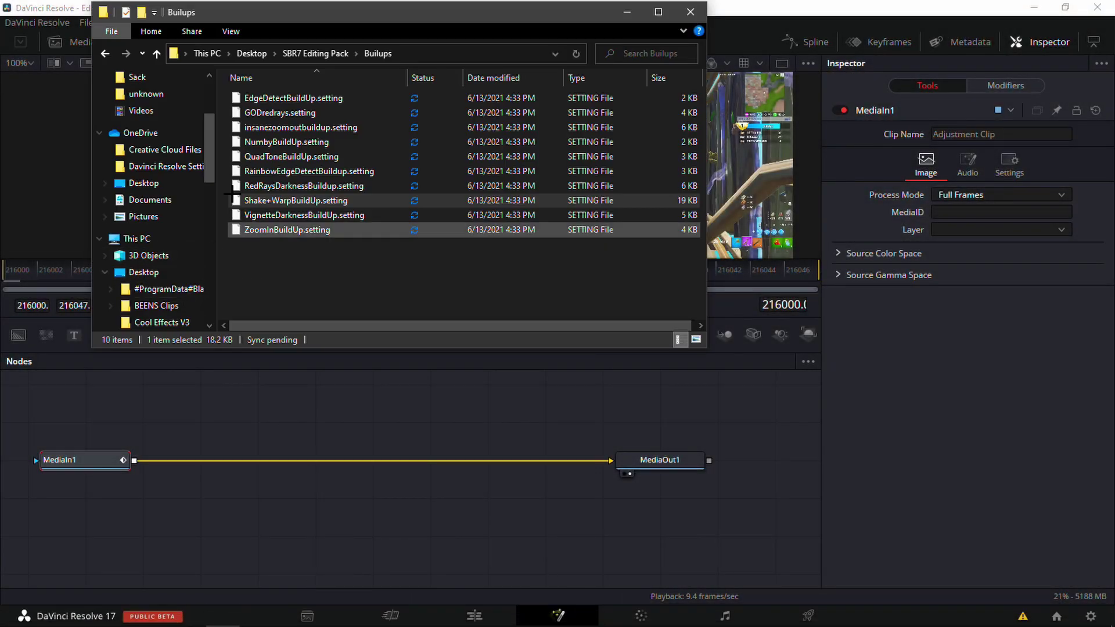
# Step: Add the SackFlickerImpact preset from the Desktop Sack folder to the node graph
pyautogui.click(144, 272)
pyautogui.scroll(2, 151, 203)
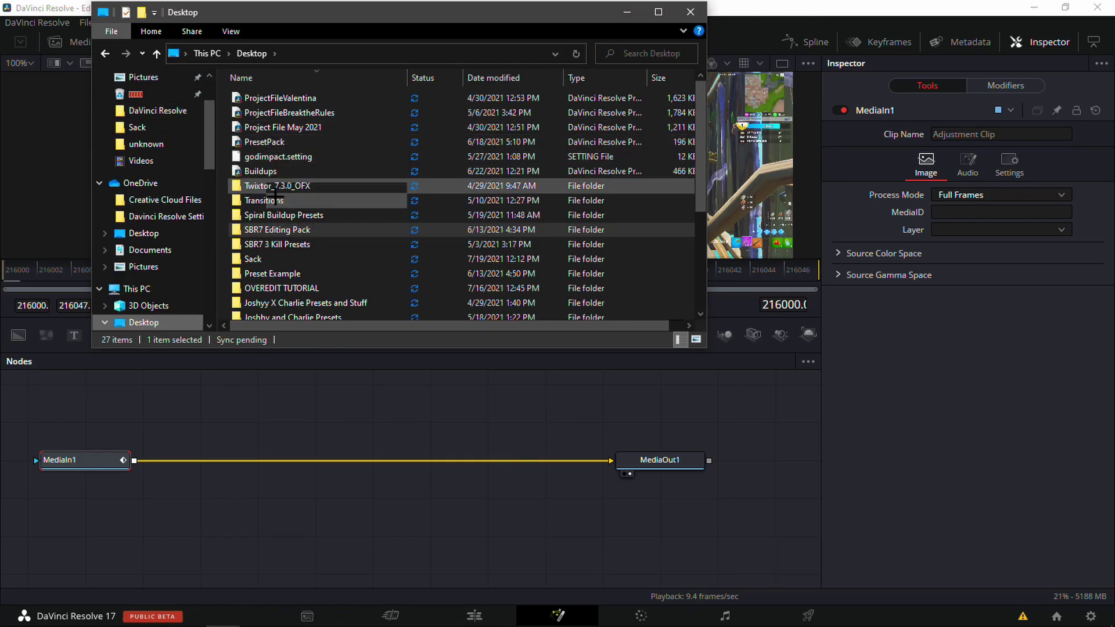
pyautogui.doubleClick(274, 259)
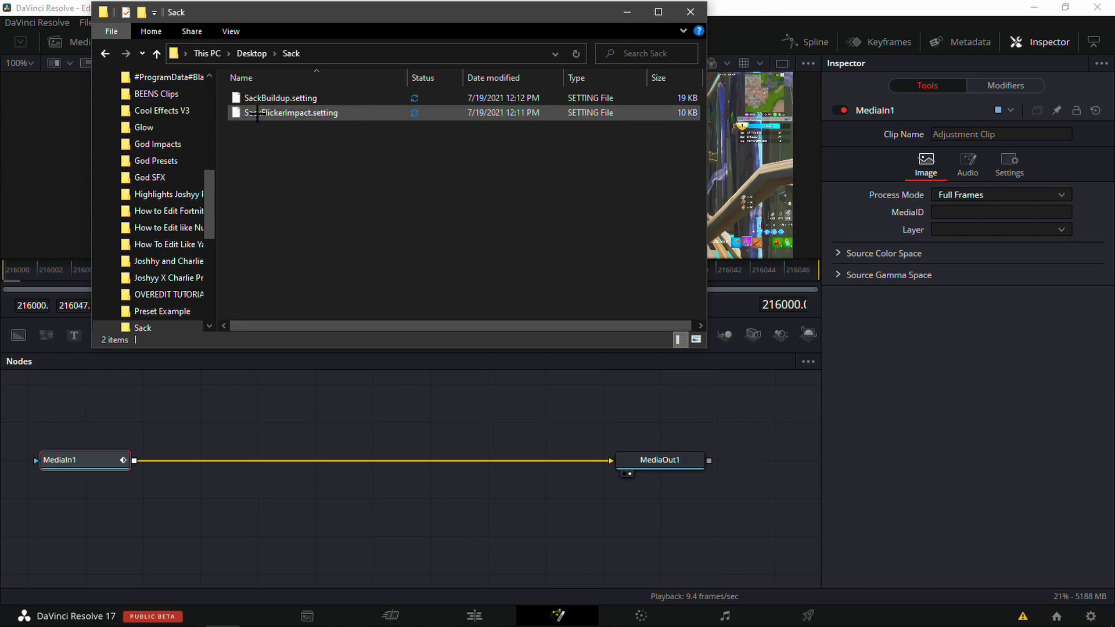
pyautogui.moveTo(308, 112); pyautogui.dragTo(391, 565)
# Step: Wire MediaIn1 into S_Shake1 and S_Flicker1 into MediaOut1, then return to the Edit page
pyautogui.moveTo(482, 523); pyautogui.dragTo(394, 517)
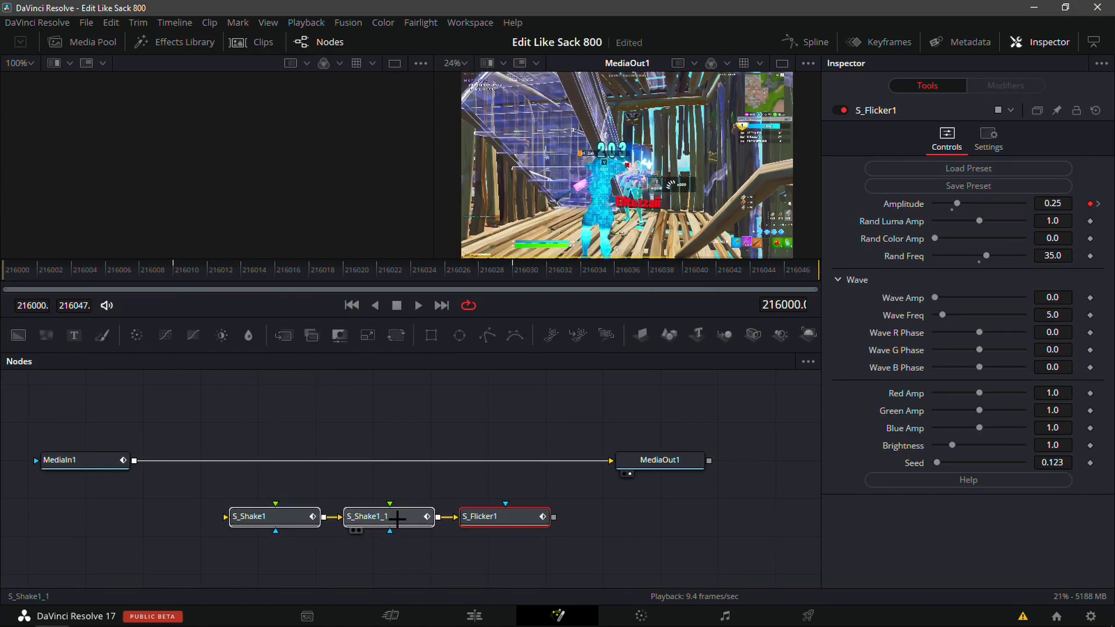
pyautogui.moveTo(567, 459); pyautogui.dragTo(224, 516)
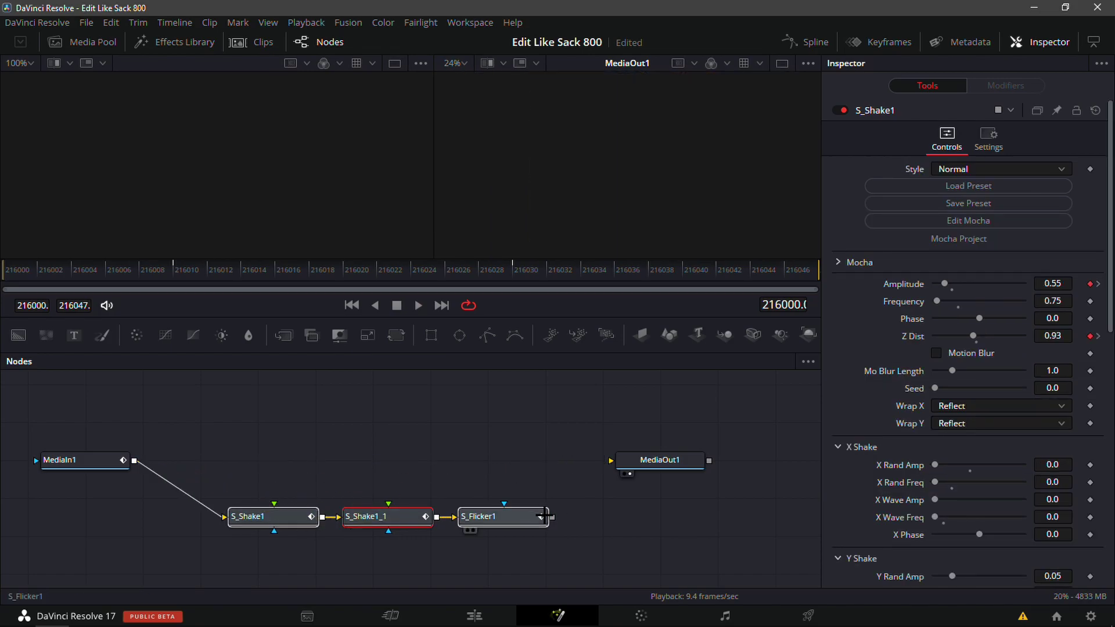
pyautogui.moveTo(556, 516); pyautogui.dragTo(627, 474)
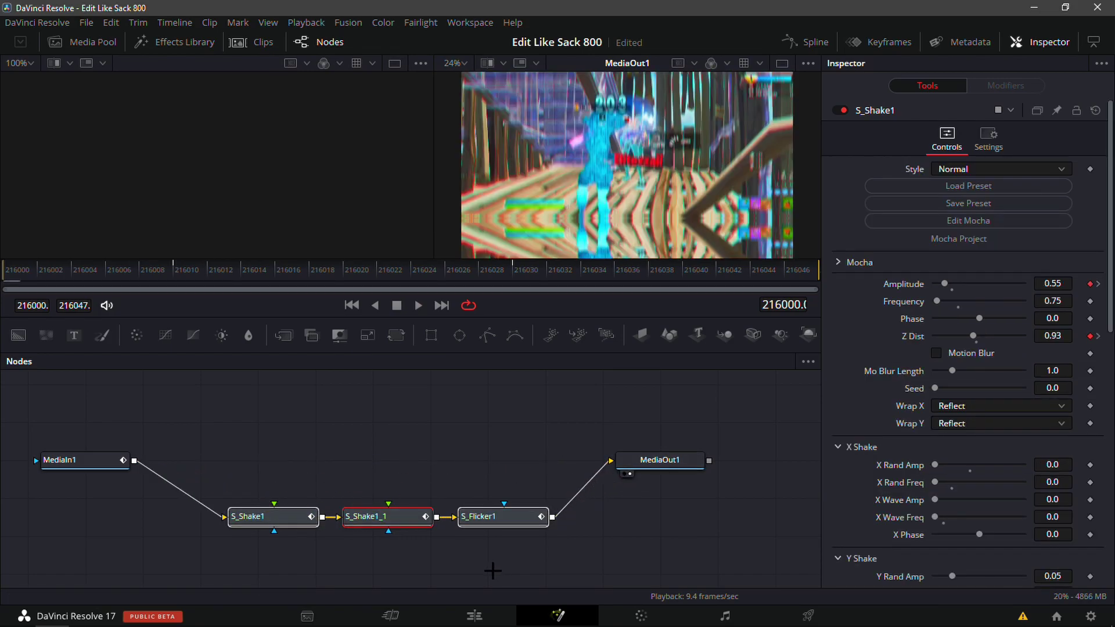
pyautogui.click(474, 616)
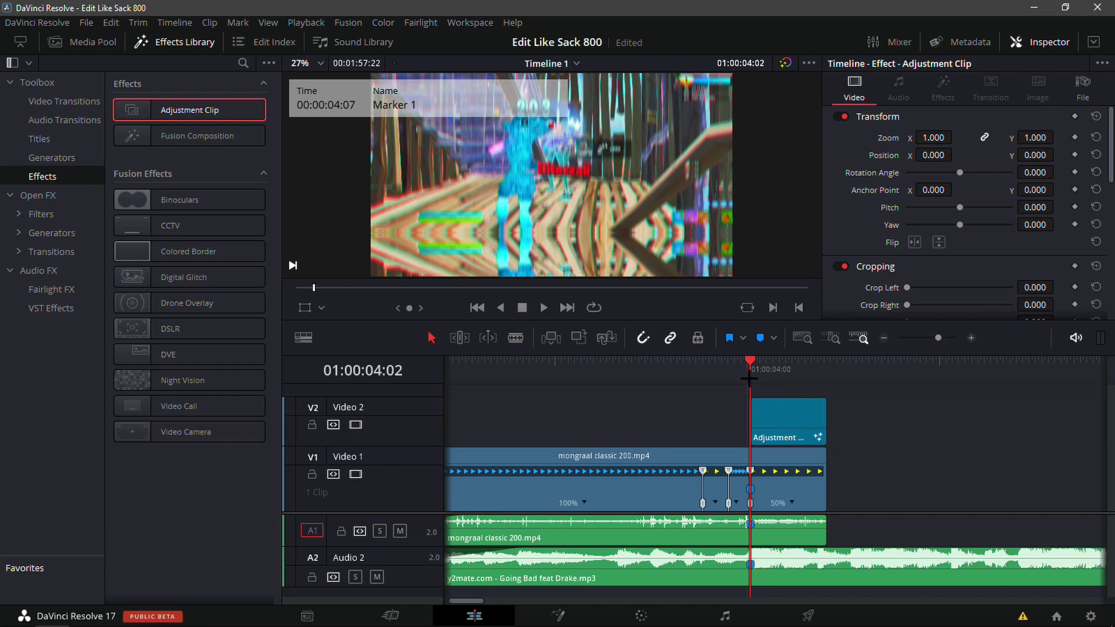
# Step: Set Render Cache to None and scrub the shake-and-flicker impact around 01:00:04:02
pyautogui.moveTo(749, 379)
pyautogui.mouseDown()
pyautogui.moveTo(712, 380)
pyautogui.moveTo(782, 388)
pyautogui.moveTo(738, 395)
pyautogui.moveTo(765, 397)
pyautogui.mouseUp()
pyautogui.click(306, 22)
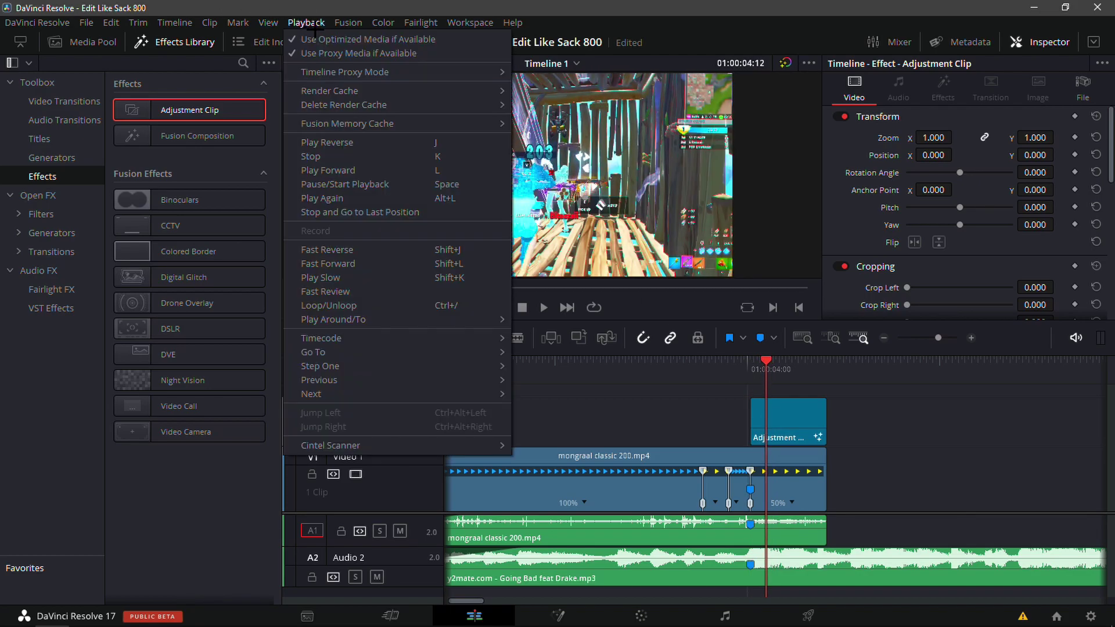
pyautogui.moveTo(381, 71)
pyautogui.moveTo(407, 90)
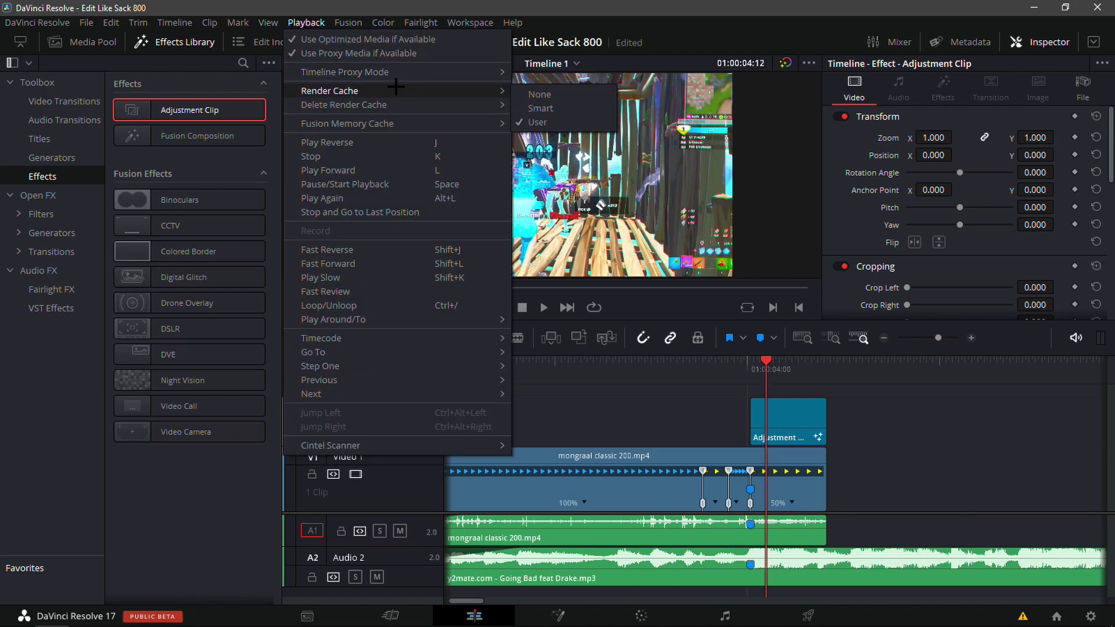
pyautogui.click(537, 95)
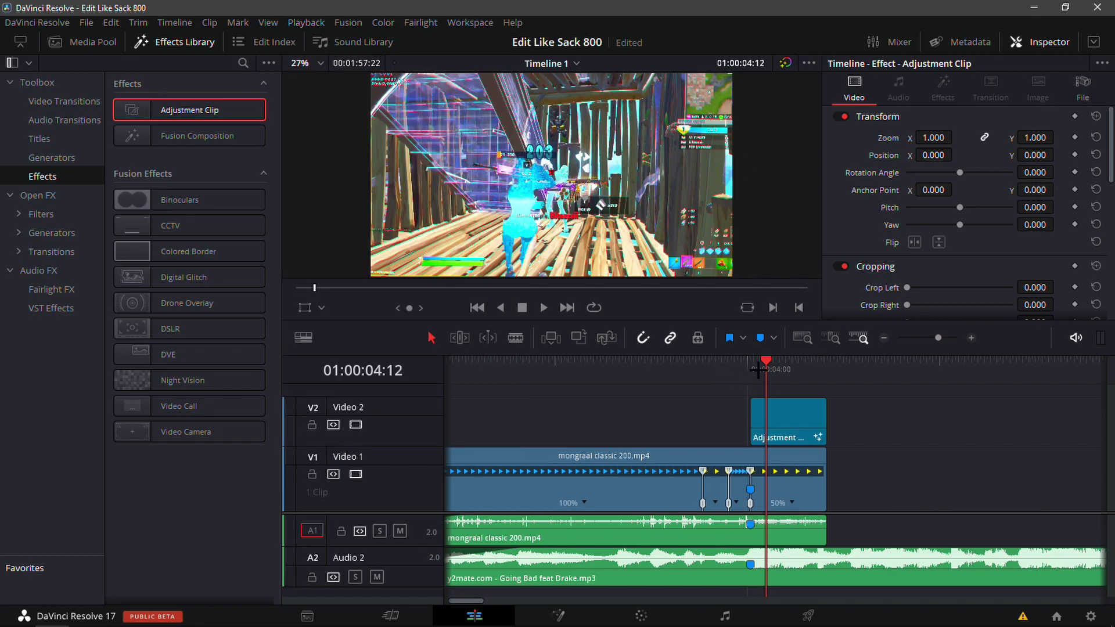
pyautogui.moveTo(758, 369)
pyautogui.mouseDown()
pyautogui.moveTo(736, 369)
pyautogui.moveTo(795, 370)
pyautogui.moveTo(677, 371)
pyautogui.moveTo(674, 430)
pyautogui.moveTo(762, 414)
pyautogui.mouseUp()
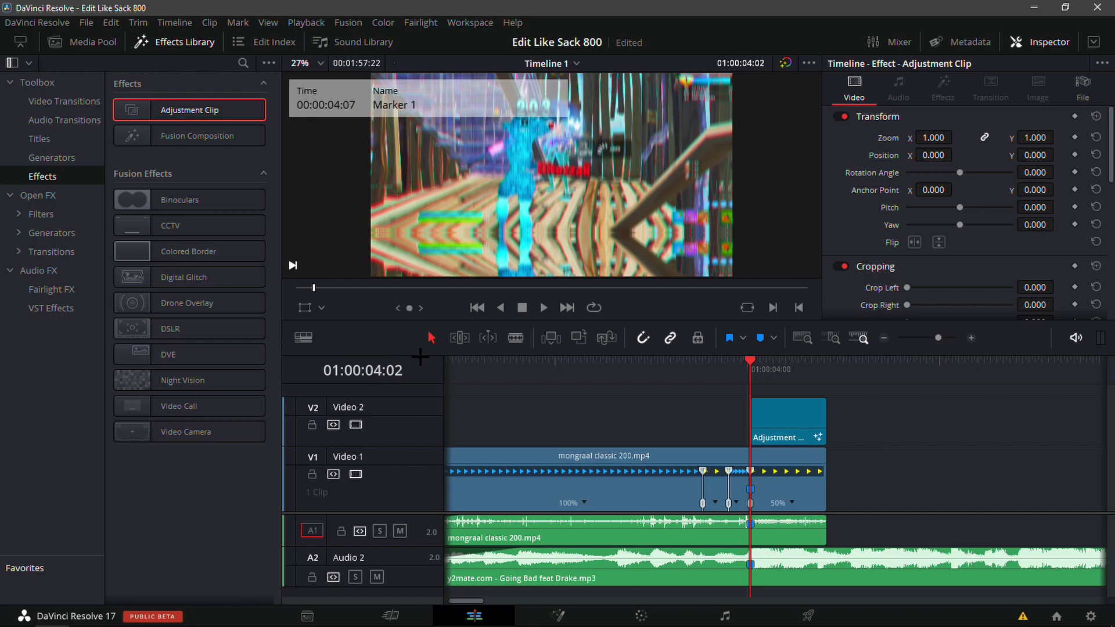
# Step: Place an adjustment clip at 01:00:03:22 and cut it off at Marker 1
pyautogui.moveTo(719, 367); pyautogui.dragTo(687, 376)
pyautogui.moveTo(190, 110)
pyautogui.mouseDown()
pyautogui.moveTo(369, 153)
pyautogui.moveTo(614, 380)
pyautogui.moveTo(611, 409)
pyautogui.moveTo(639, 381)
pyautogui.moveTo(692, 388)
pyautogui.moveTo(705, 384)
pyautogui.moveTo(703, 368)
pyautogui.moveTo(751, 369)
pyautogui.mouseUp()
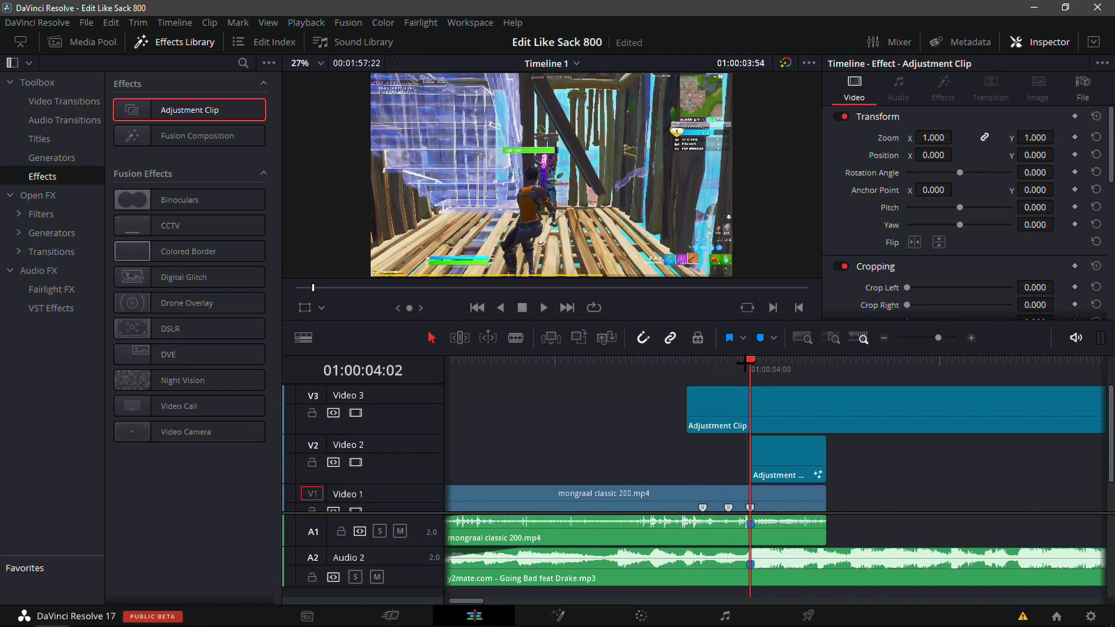
pyautogui.click(781, 397)
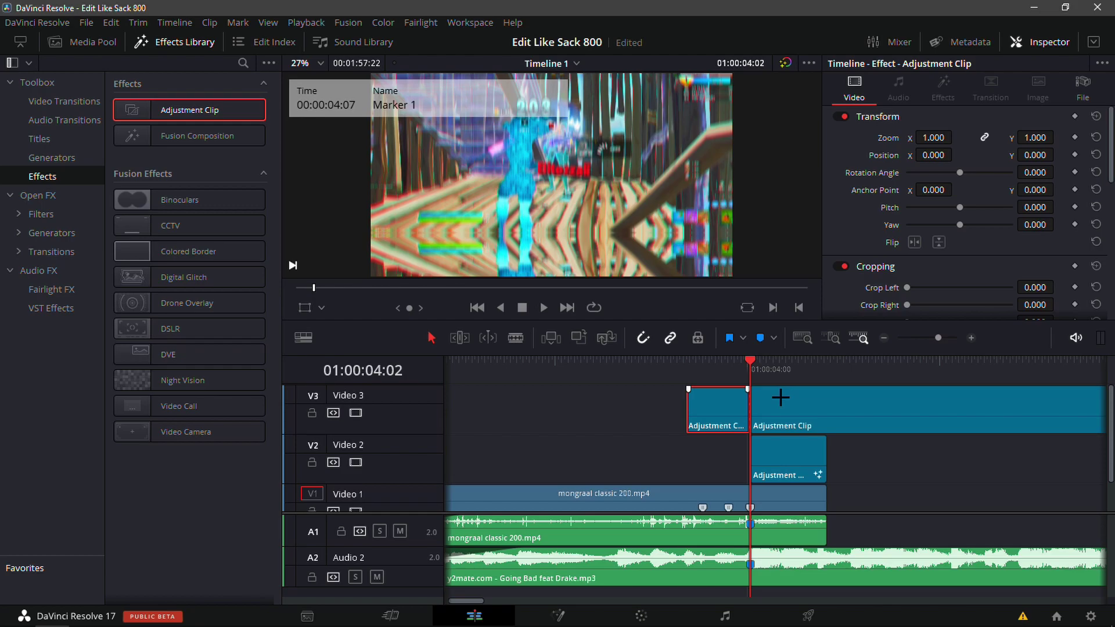
pyautogui.hotkey('ctrl', 'b')
pyautogui.press('Delete')
# Step: Move the trimmed adjustment clip down to Video 2 and open it in Fusion
pyautogui.click(722, 367)
pyautogui.moveTo(722, 367); pyautogui.dragTo(687, 367)
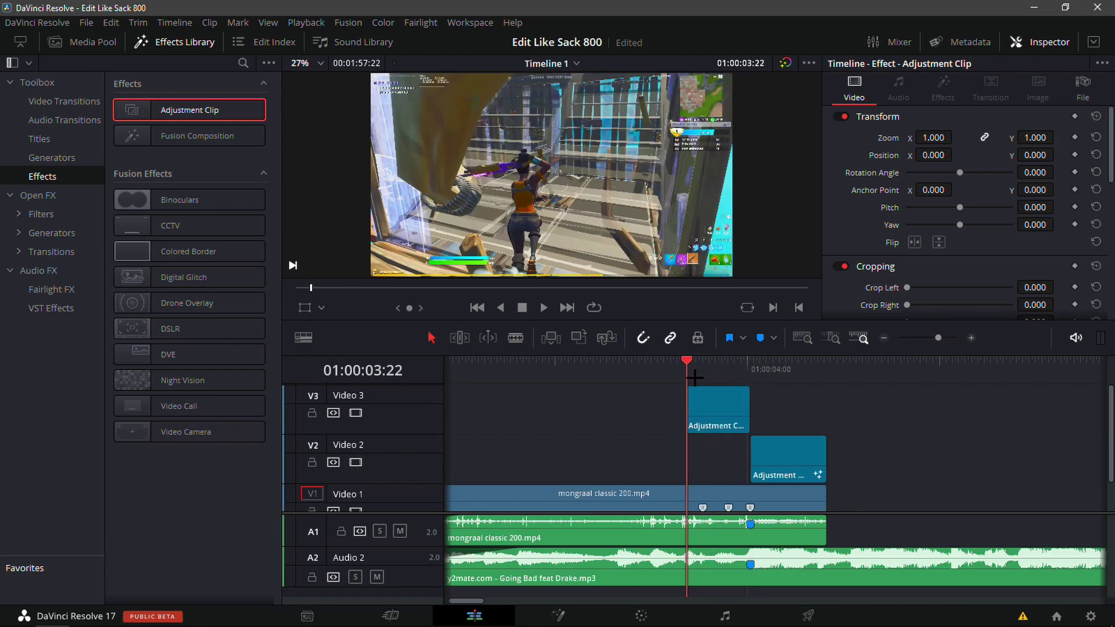
pyautogui.moveTo(717, 401); pyautogui.dragTo(717, 448)
pyautogui.click(557, 616)
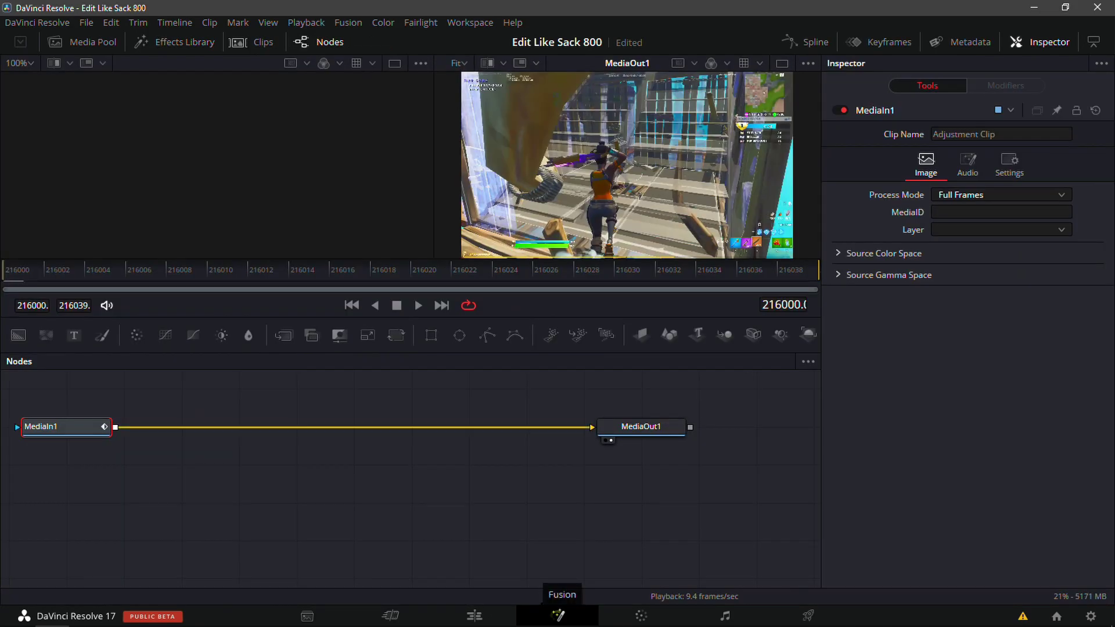
# Step: Import SackBuildup.setting into the node editor and wire MediaIn1→S_Shake1 and BCCBulge1→MediaOut1
pyautogui.click(222, 612)
pyautogui.click(307, 114)
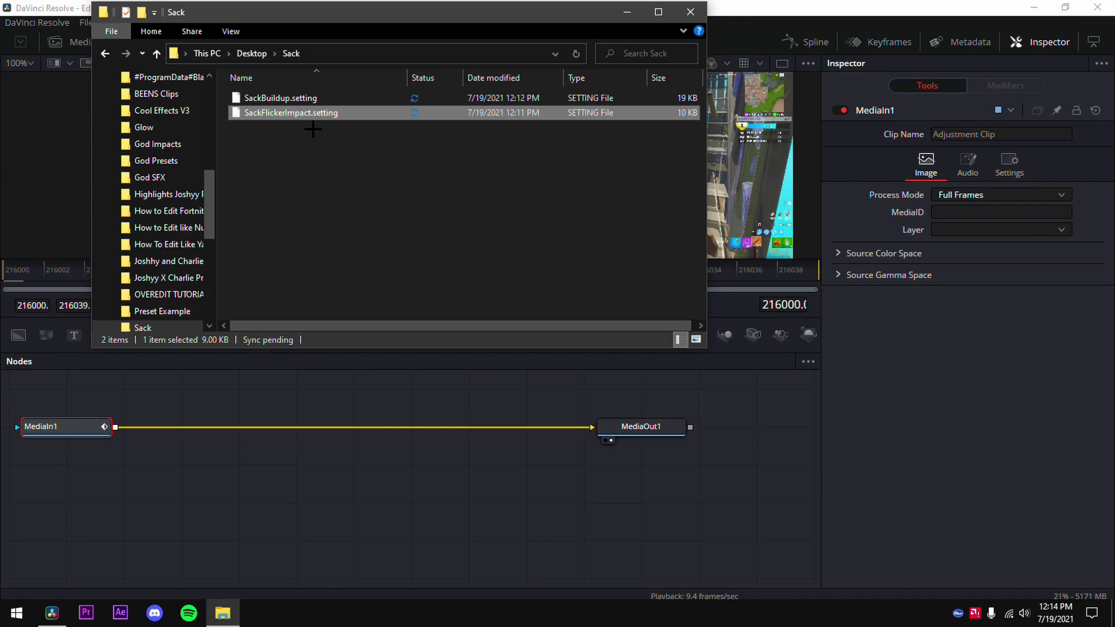
pyautogui.moveTo(284, 99); pyautogui.dragTo(353, 525)
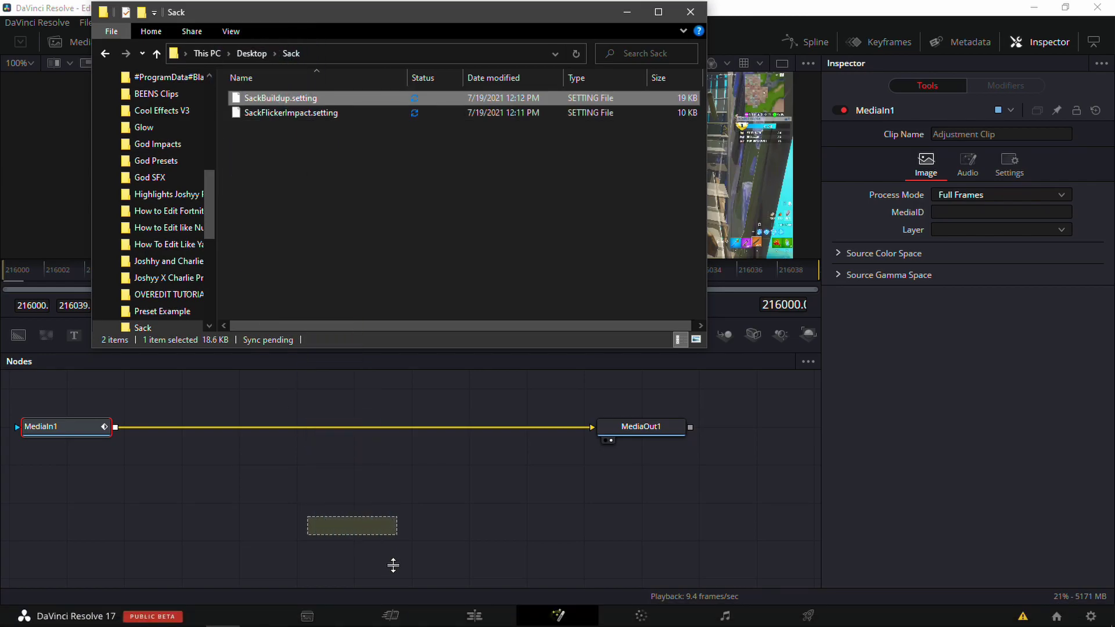
pyautogui.moveTo(394, 565); pyautogui.dragTo(371, 551)
pyautogui.moveTo(413, 515); pyautogui.dragTo(366, 466)
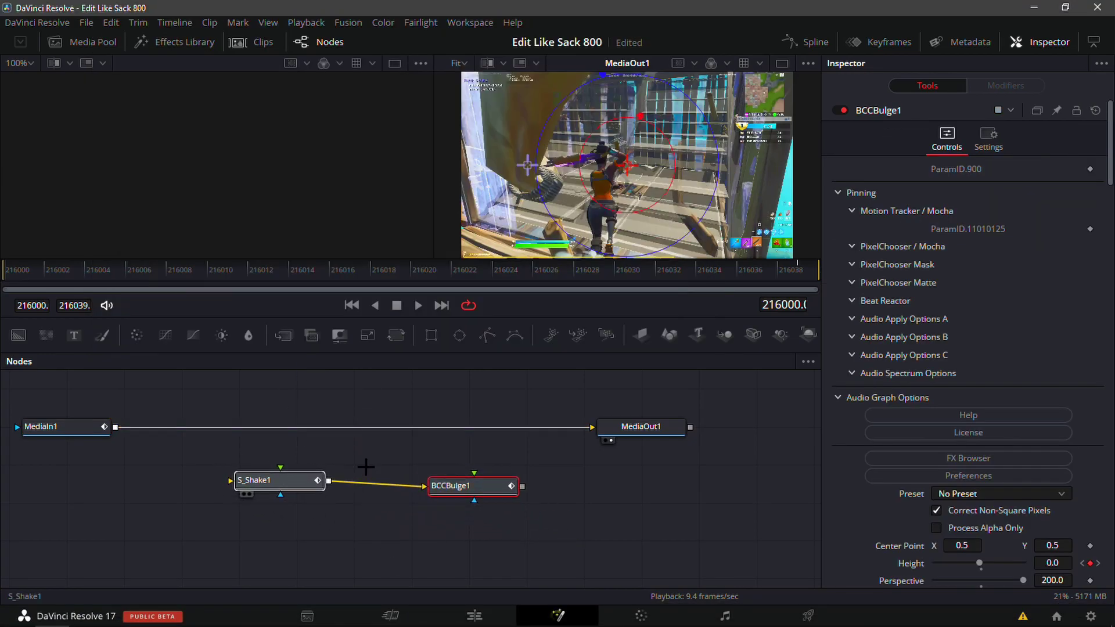
pyautogui.click(279, 479)
pyautogui.moveTo(589, 427); pyautogui.dragTo(232, 480)
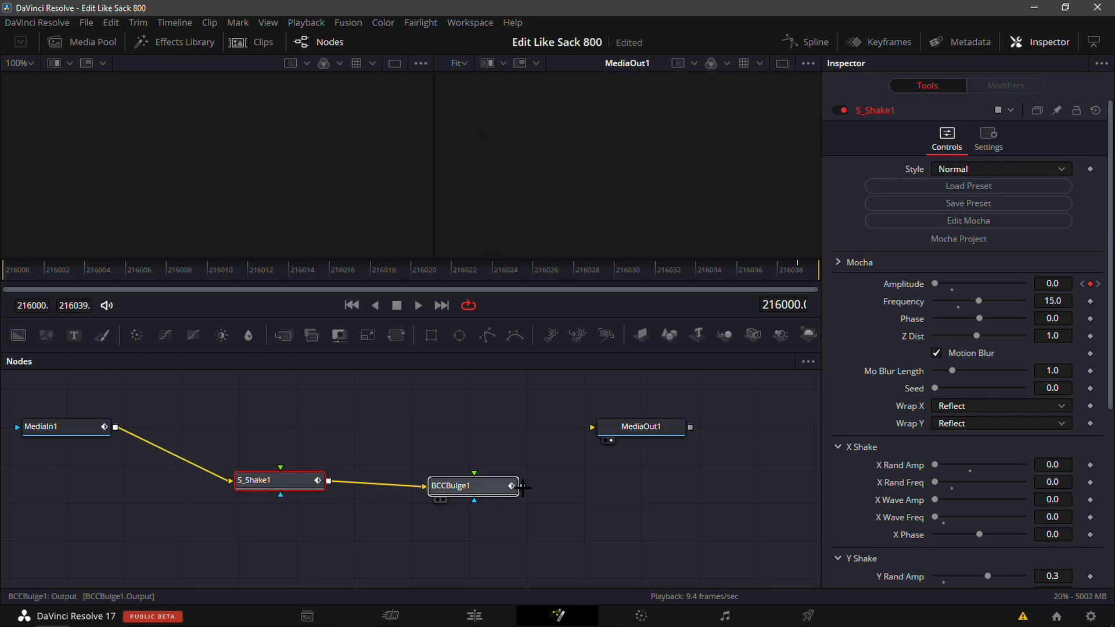
pyautogui.moveTo(523, 487); pyautogui.dragTo(619, 434)
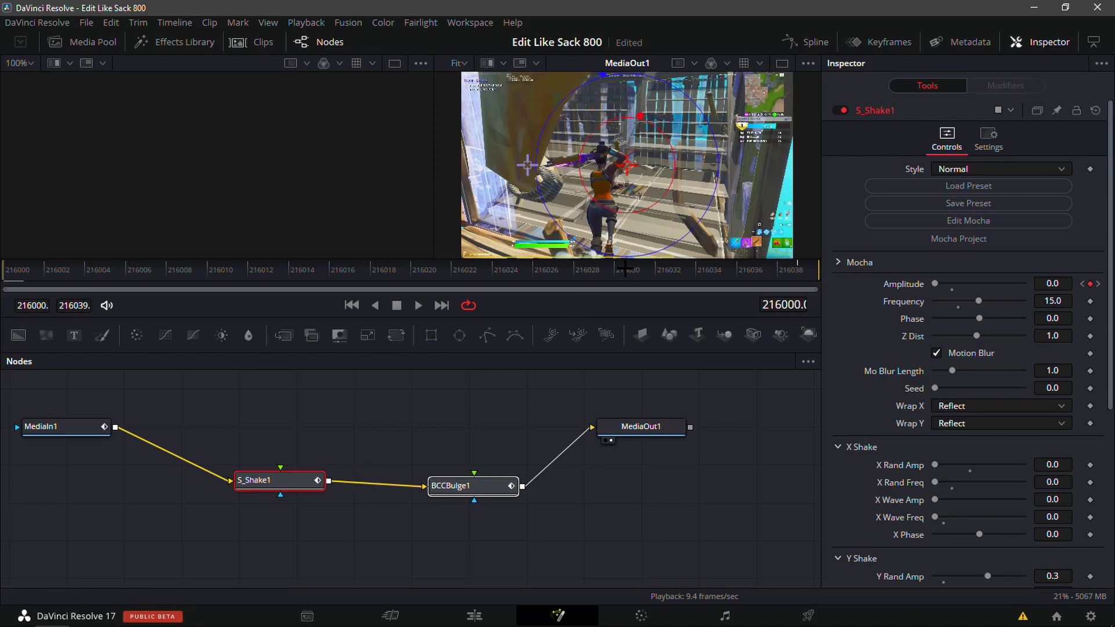
# Step: Preview the buildup's first and last frames, then scrub the timeline into Marker 1
pyautogui.moveTo(784, 277); pyautogui.dragTo(813, 272)
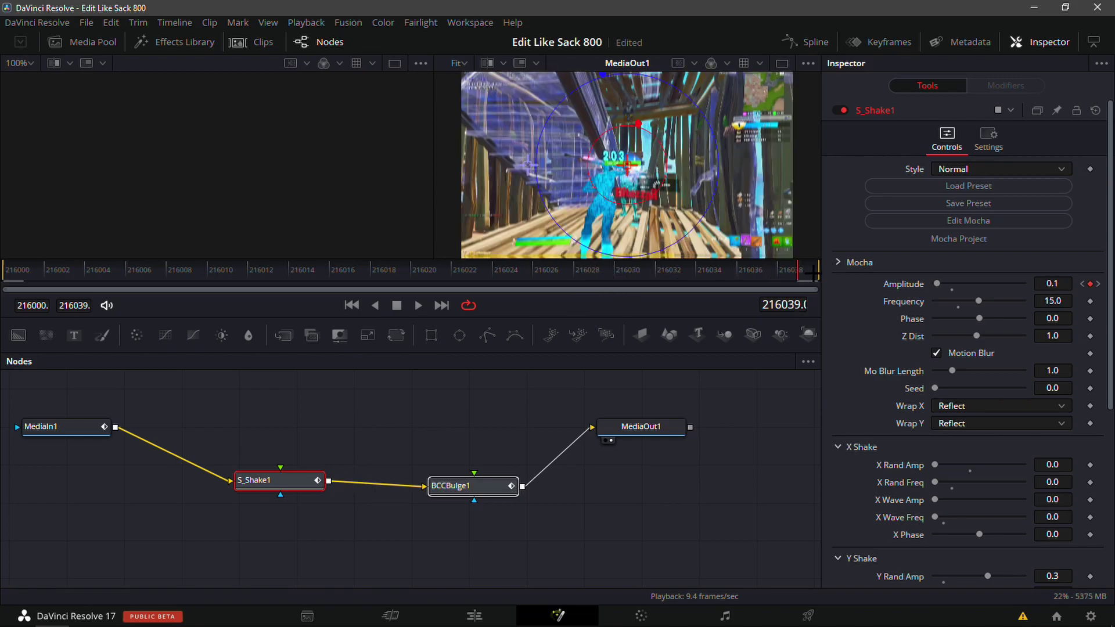
pyautogui.press('Home')
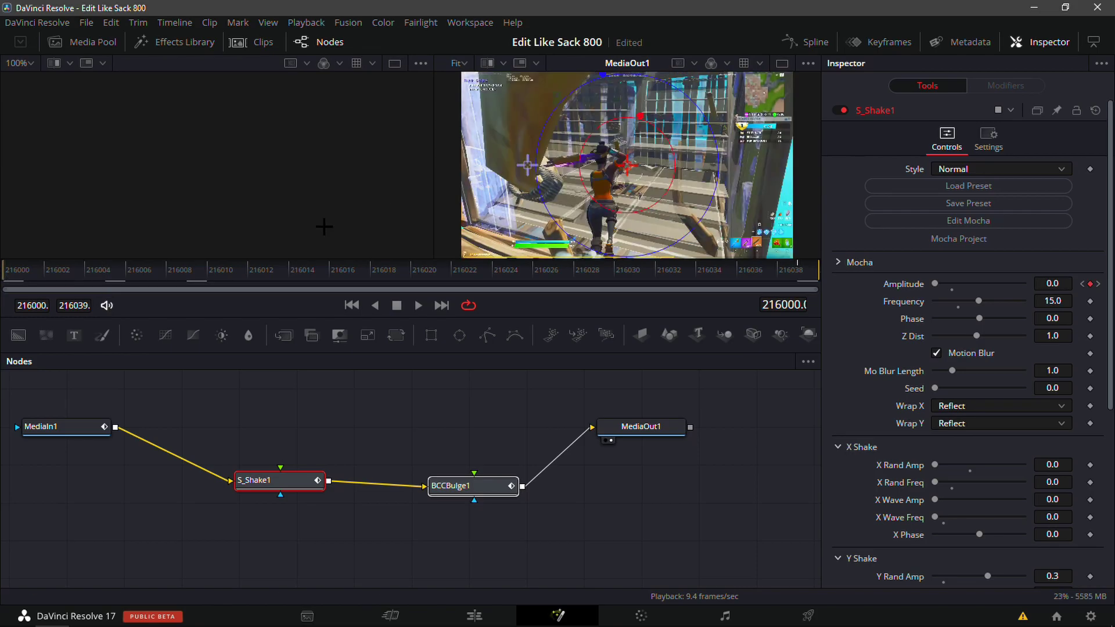
pyautogui.click(807, 264)
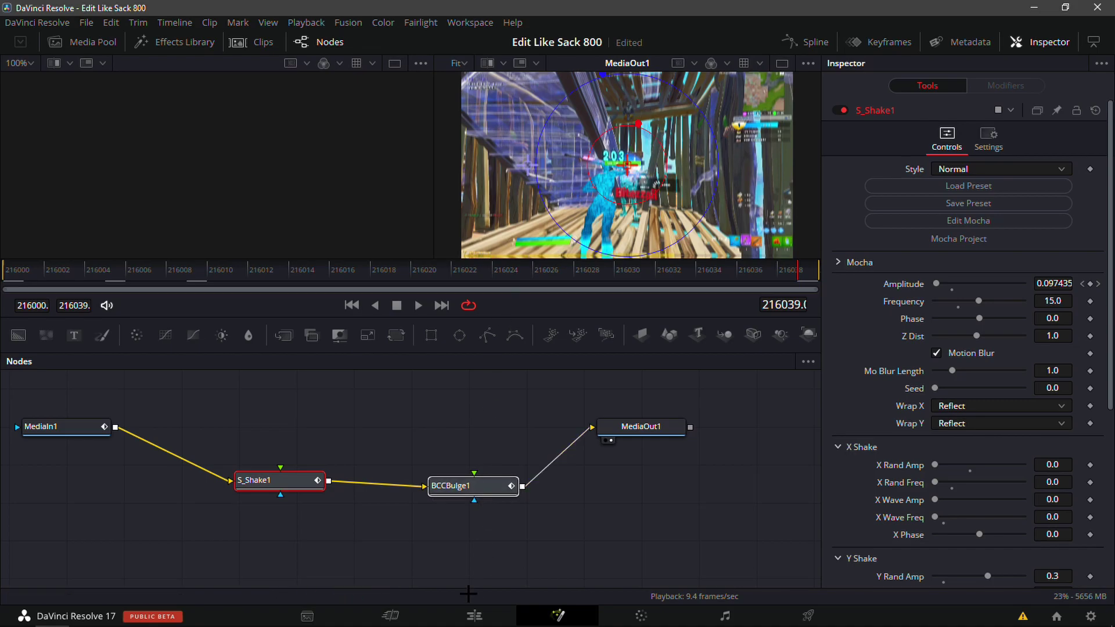
pyautogui.click(474, 614)
pyautogui.moveTo(745, 377); pyautogui.dragTo(868, 417)
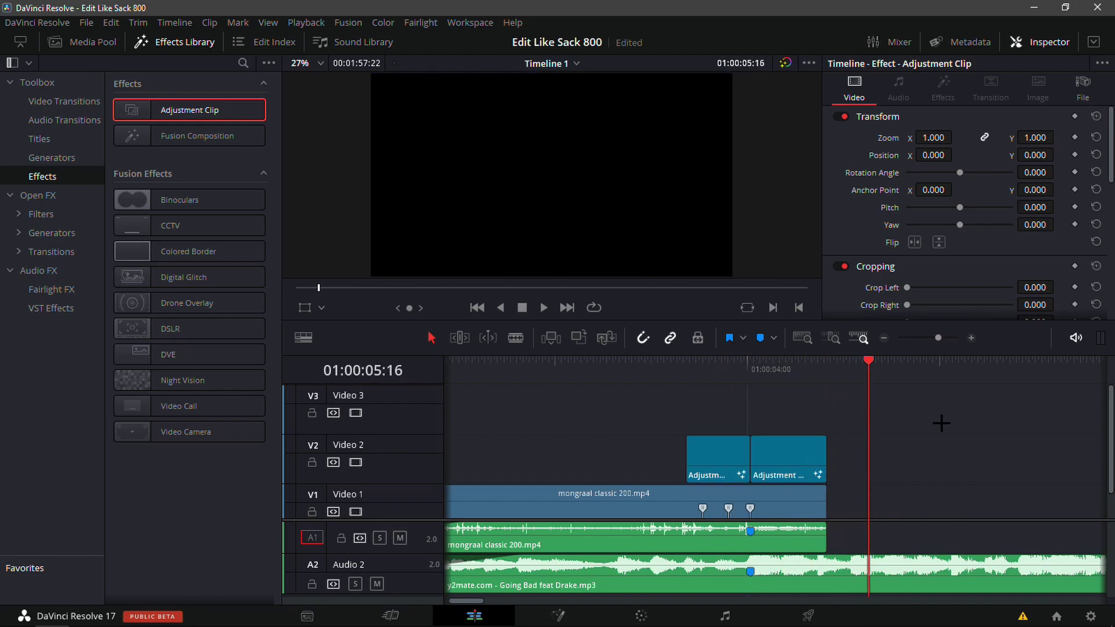
# Step: Place clean mongraal classic.mp4 on Video 1 after the first clip, shifted slightly later
pyautogui.hotkey('ctrl', 'r')
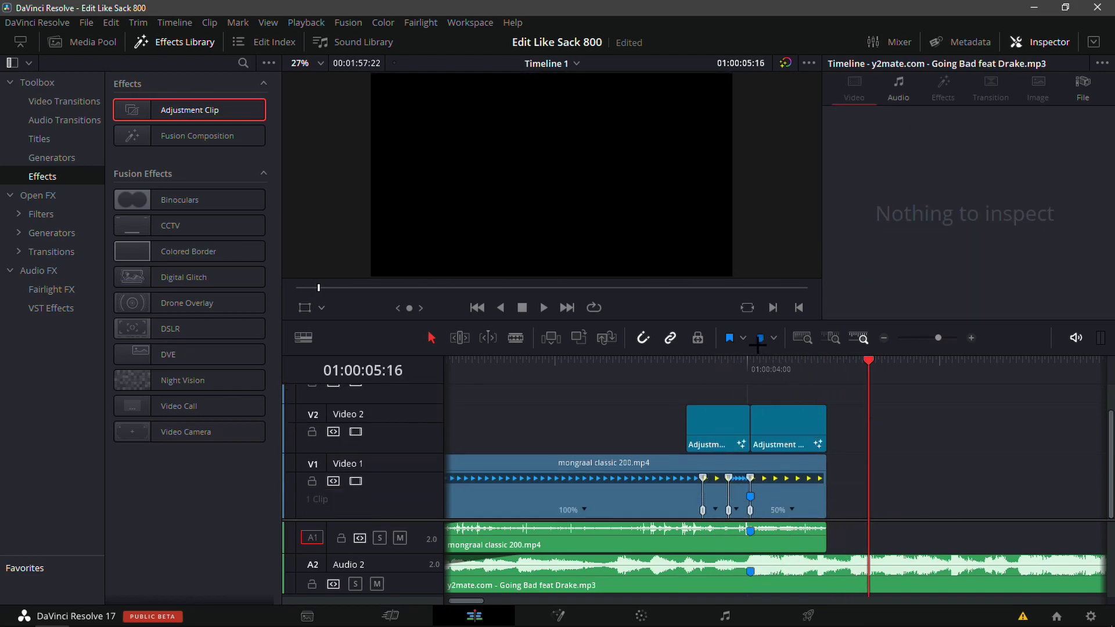
pyautogui.moveTo(710, 385); pyautogui.dragTo(914, 471)
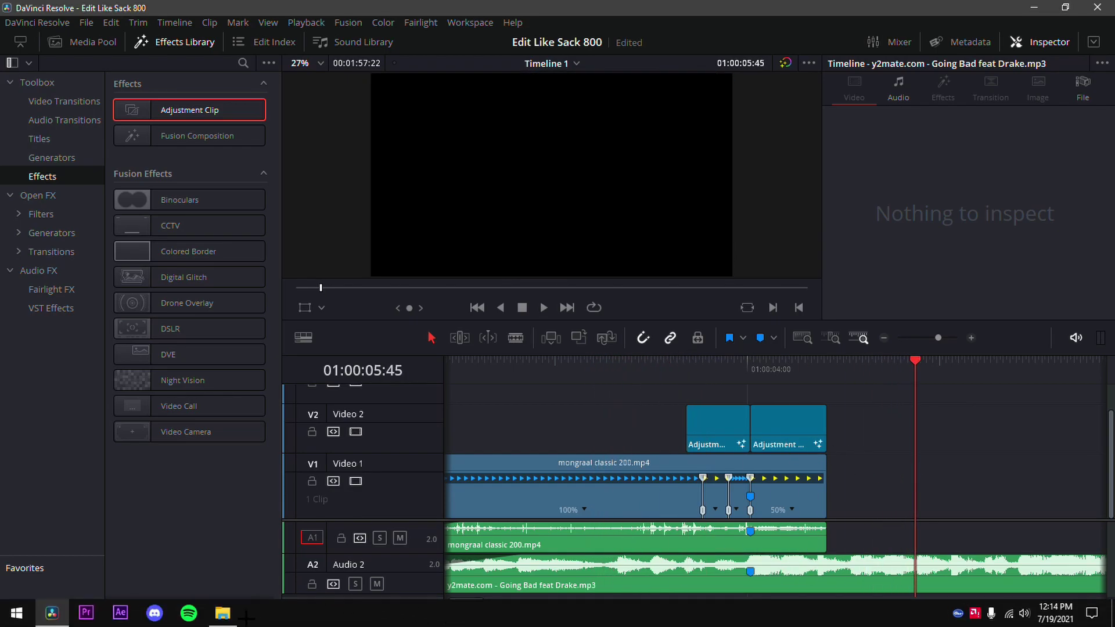
pyautogui.click(227, 616)
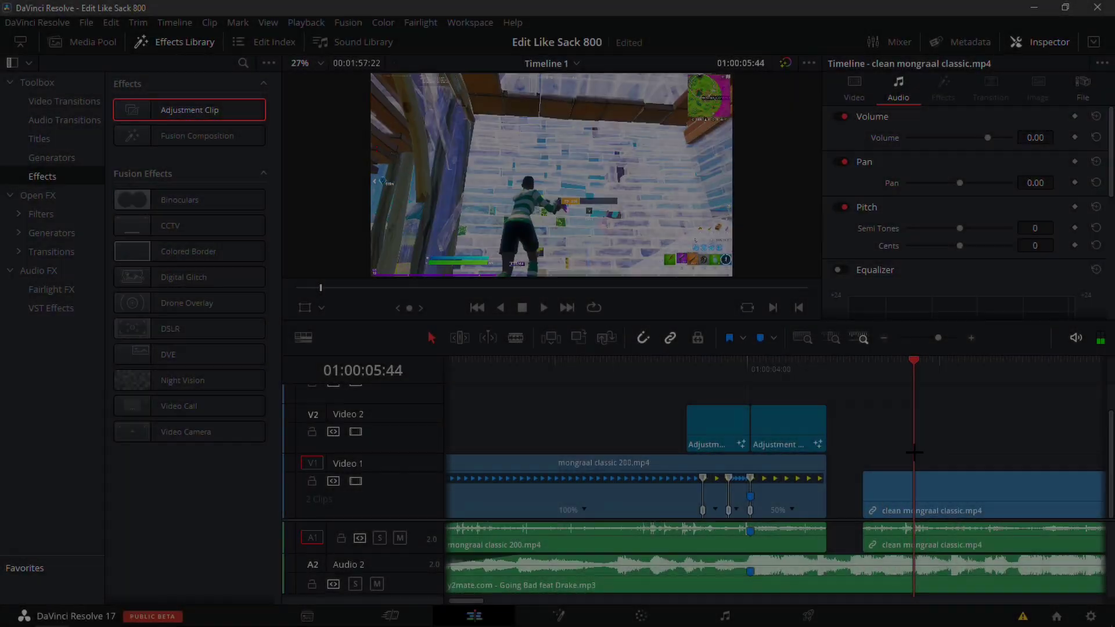
pyautogui.moveTo(973, 473); pyautogui.dragTo(1060, 459)
# Step: Play back the new clip's placement, then zoom in and select the Audio 2 music clip at the beat
pyautogui.click(877, 406)
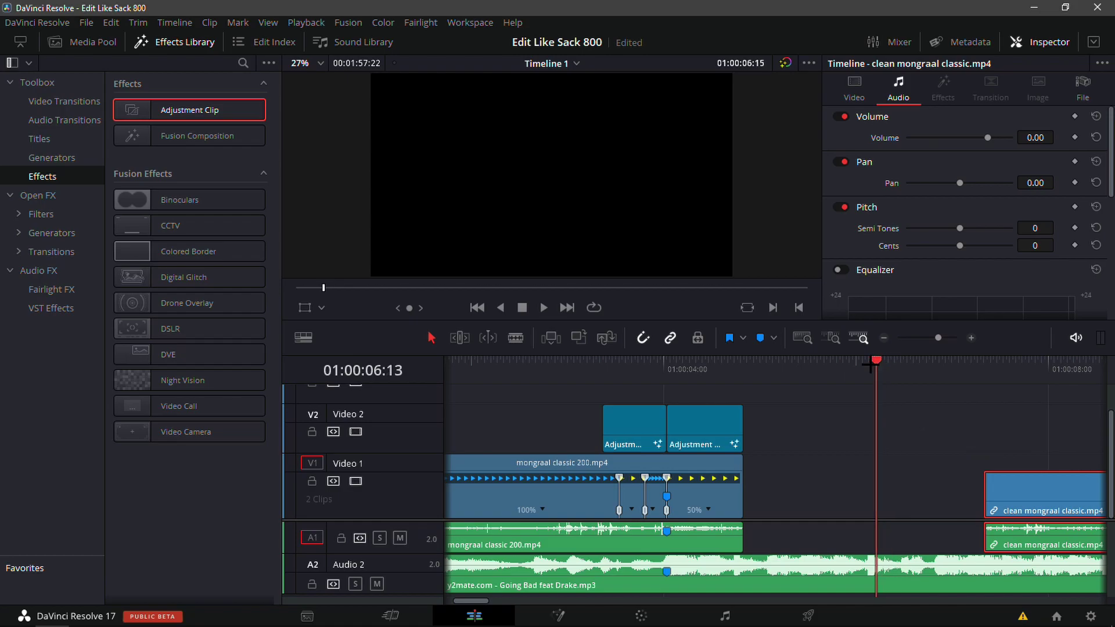
pyautogui.click(719, 507)
pyautogui.press('space')
pyautogui.click(841, 427)
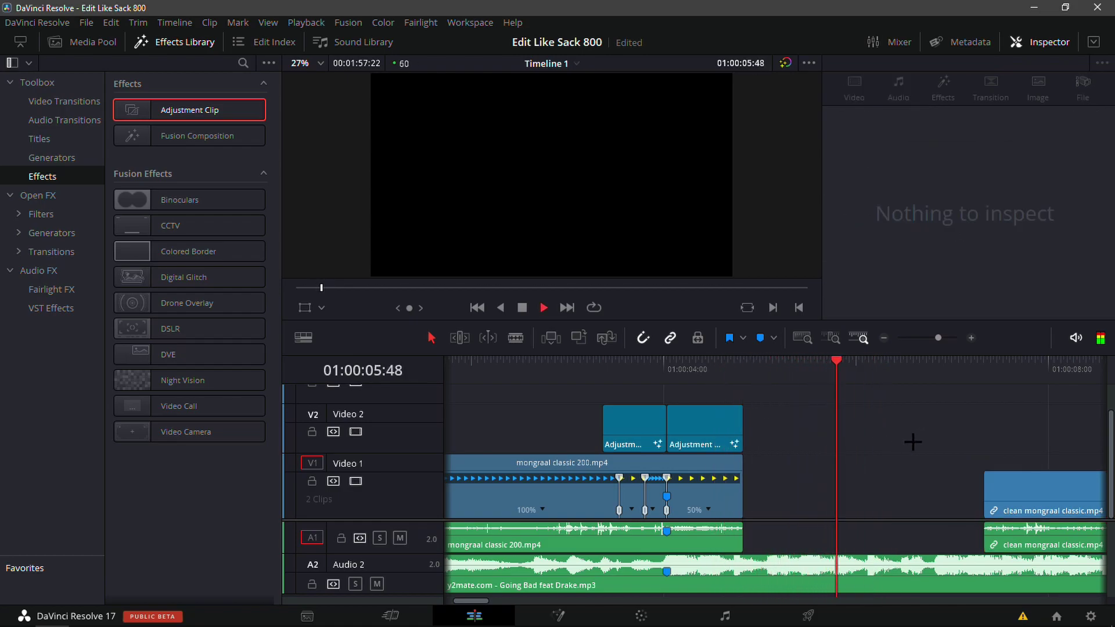
pyautogui.press('space')
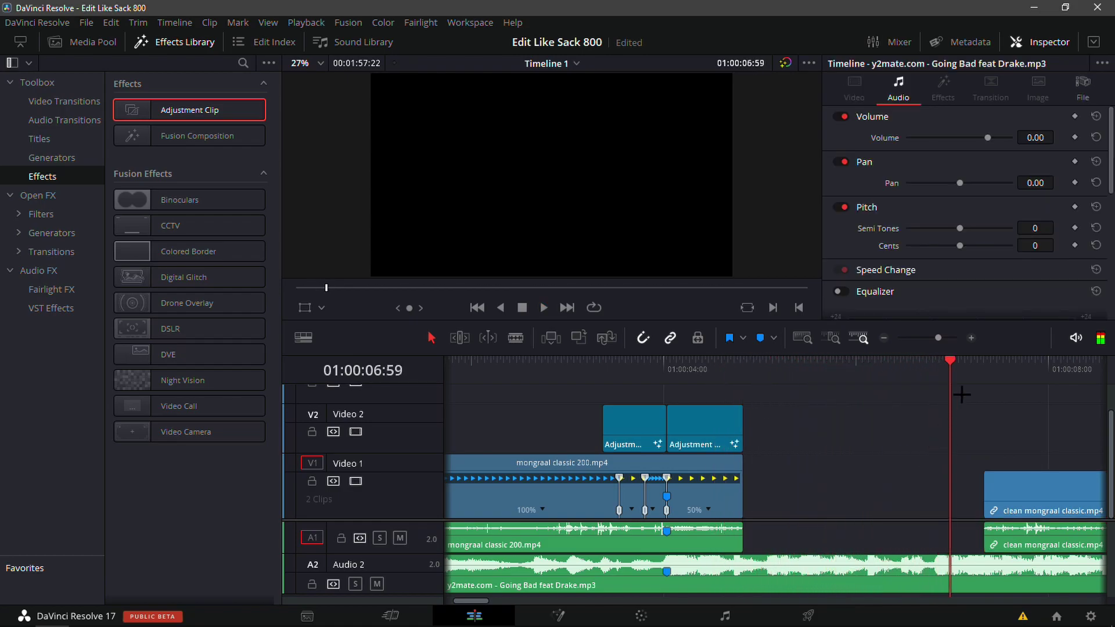
pyautogui.click(971, 338)
pyautogui.moveTo(781, 372); pyautogui.dragTo(748, 393)
pyautogui.click(757, 570)
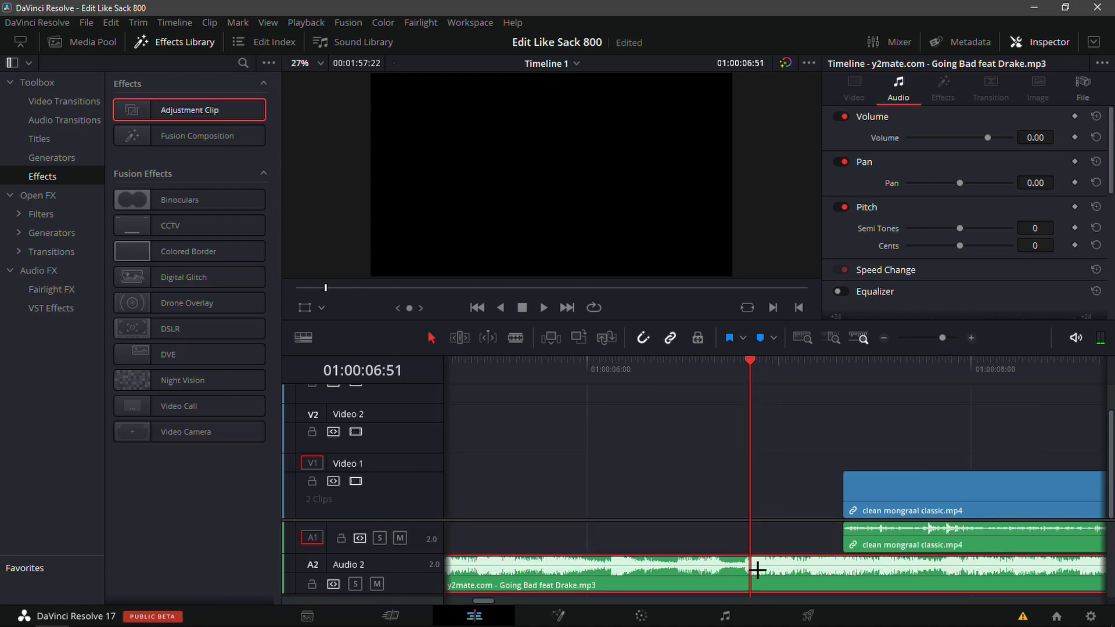
# Step: Add a marker on the music clip at the beat and zoom the timeline out
pyautogui.hotkey('ctrl', 'm')
pyautogui.click(842, 541)
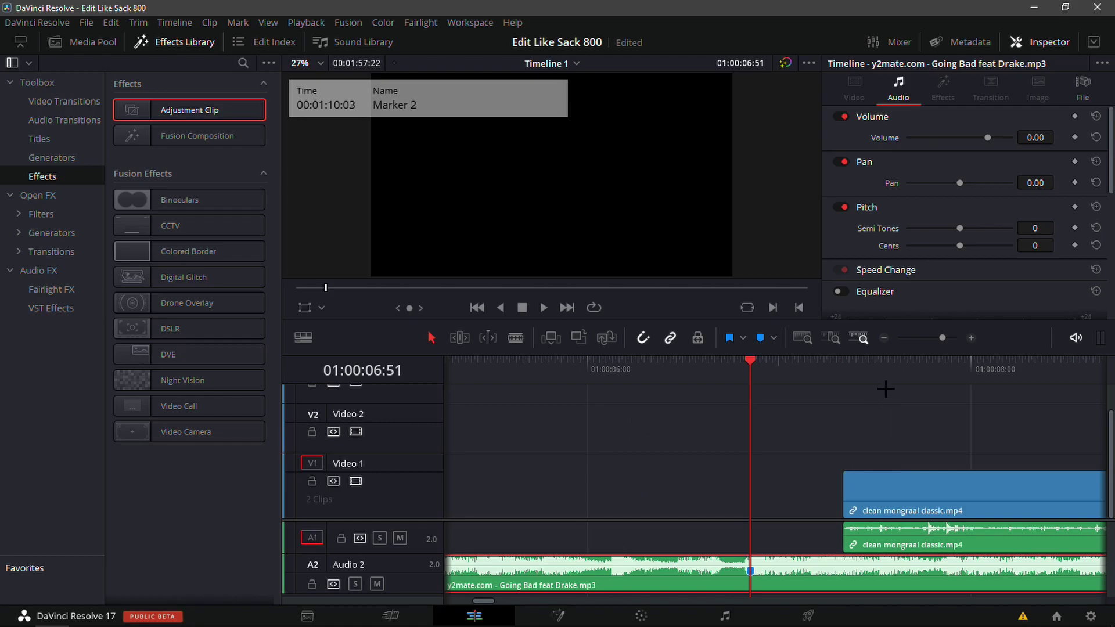
pyautogui.click(885, 339)
pyautogui.click(884, 338)
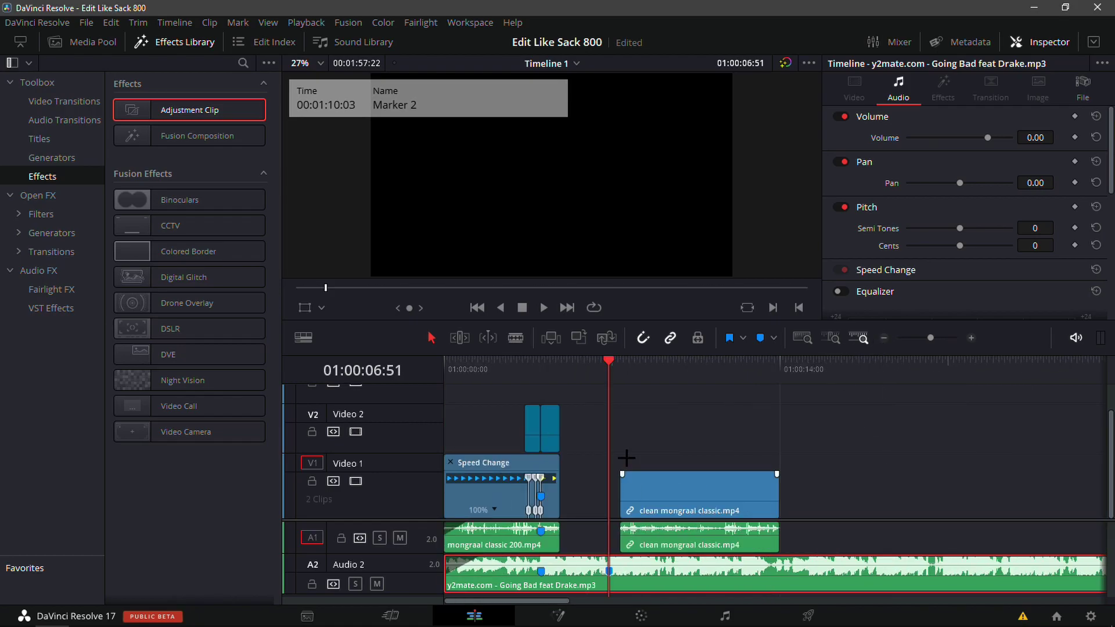
# Step: Add Marker 1 on the clean mongraal clip at the impact and trim its start
pyautogui.moveTo(610, 385); pyautogui.dragTo(750, 398)
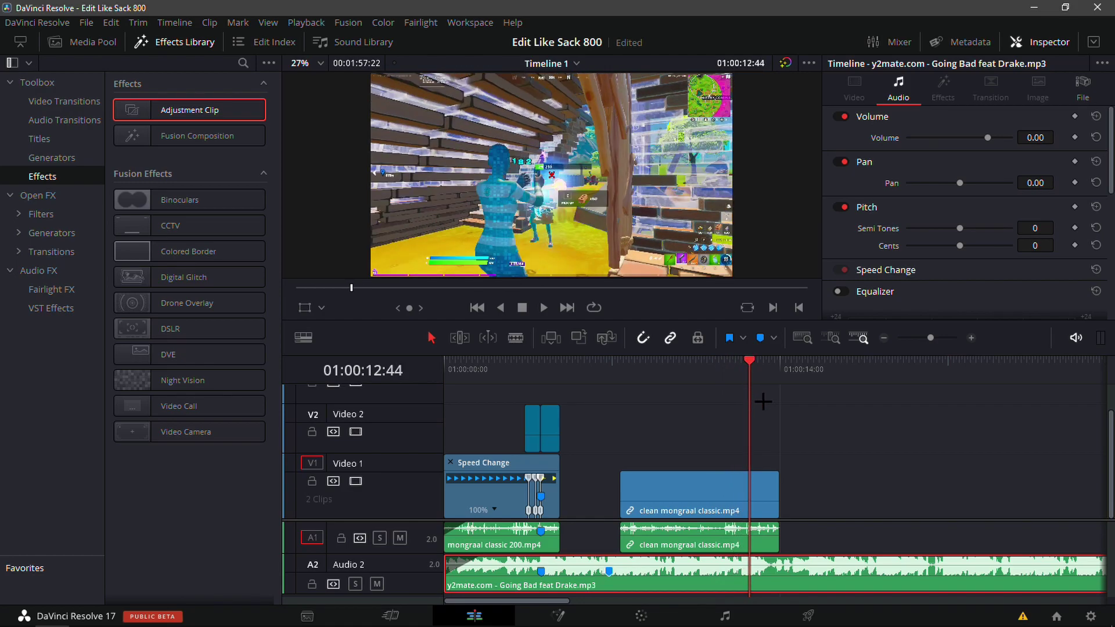
pyautogui.click(718, 472)
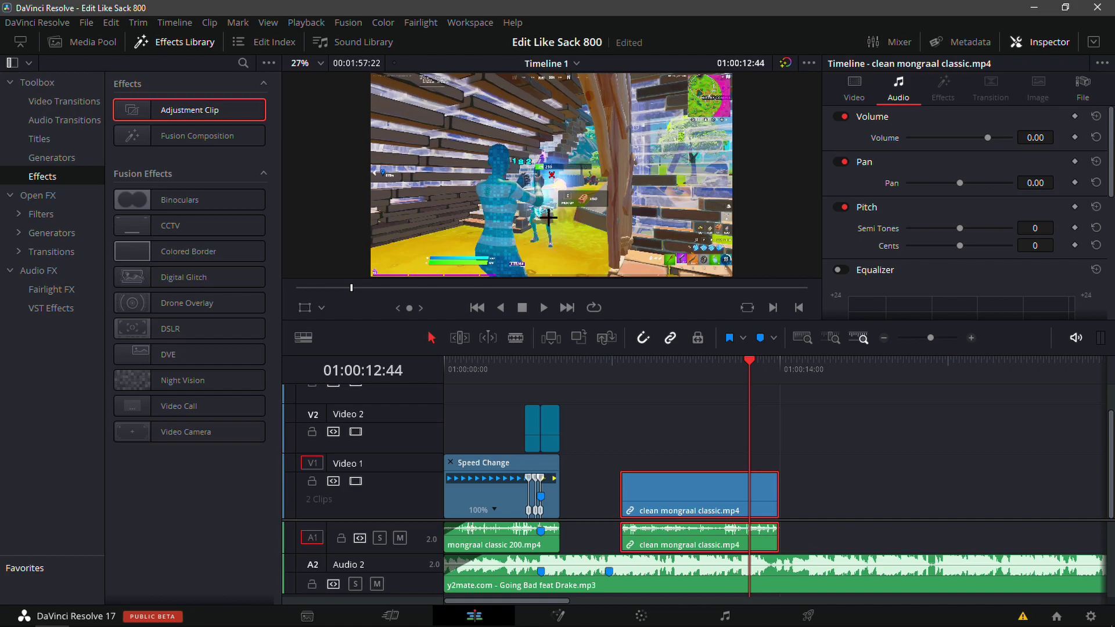
pyautogui.hotkey('ctrl', 'm')
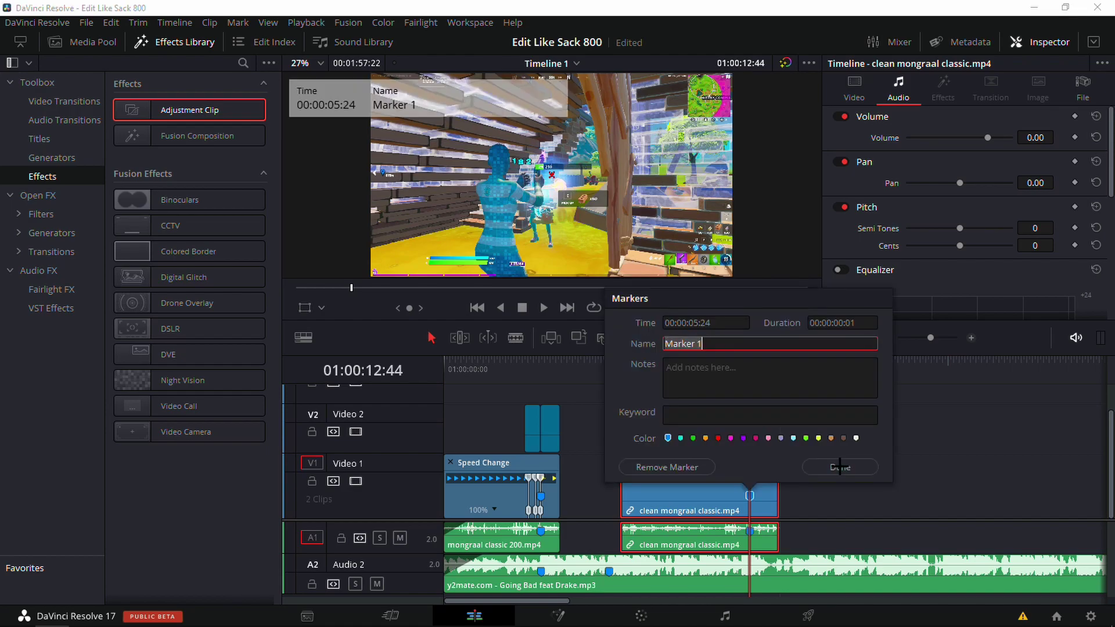
pyautogui.click(841, 463)
pyautogui.moveTo(626, 495)
pyautogui.mouseDown()
pyautogui.moveTo(724, 495)
pyautogui.moveTo(578, 497)
pyautogui.mouseUp()
# Step: Play back the edit from before the clips and jump to Marker 1
pyautogui.click(558, 361)
pyautogui.press('space')
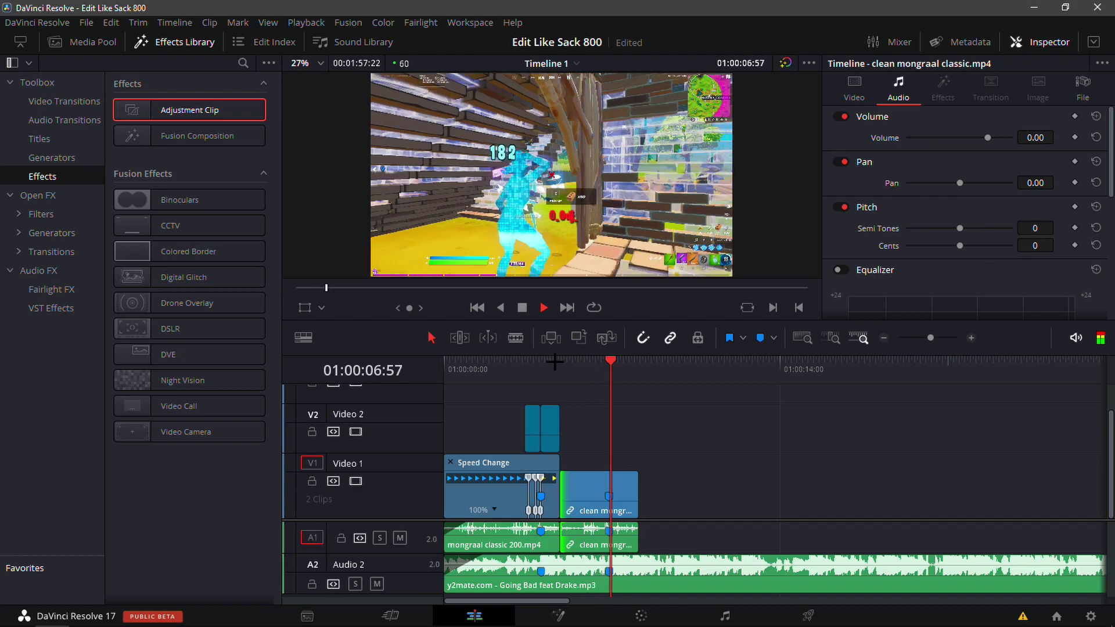
pyautogui.press('space')
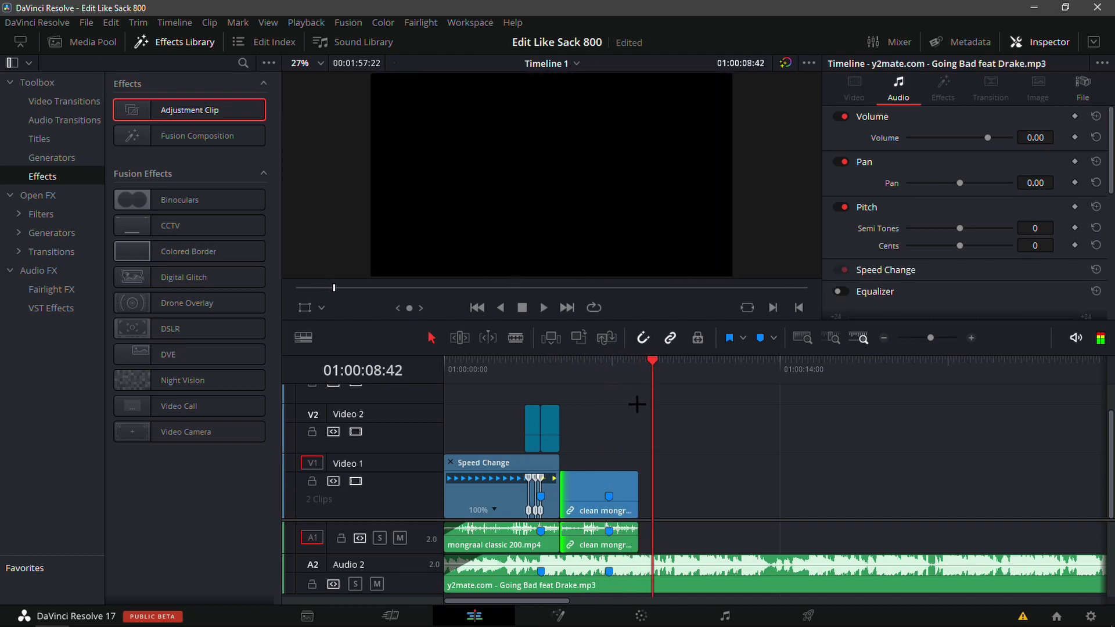
pyautogui.hotkey('shift', 'Up')
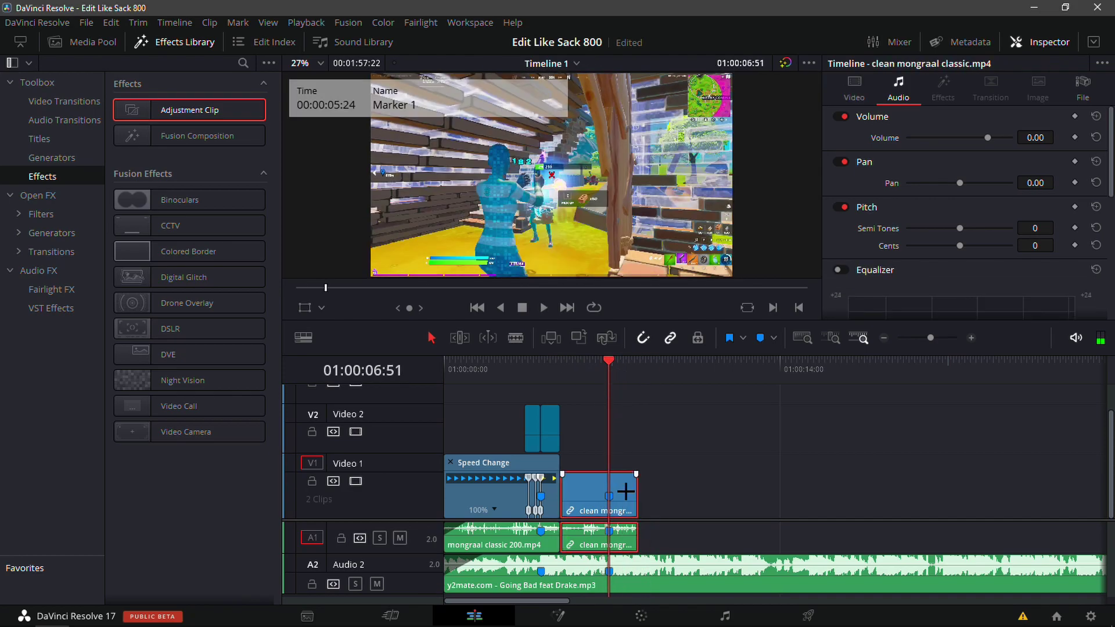
# Step: Show retime controls and unlink the clean mongraal clip's video from its audio
pyautogui.hotkey('ctrl', 'r')
pyautogui.rightClick(624, 509)
pyautogui.click(659, 498)
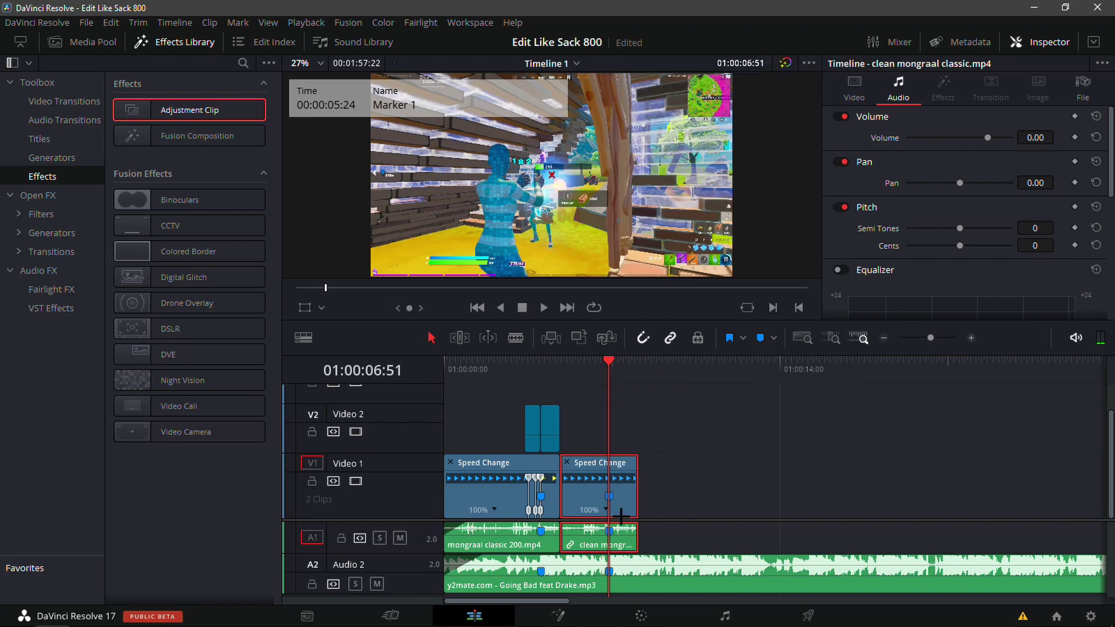
pyautogui.rightClick(623, 511)
pyautogui.click(707, 511)
pyautogui.click(973, 338)
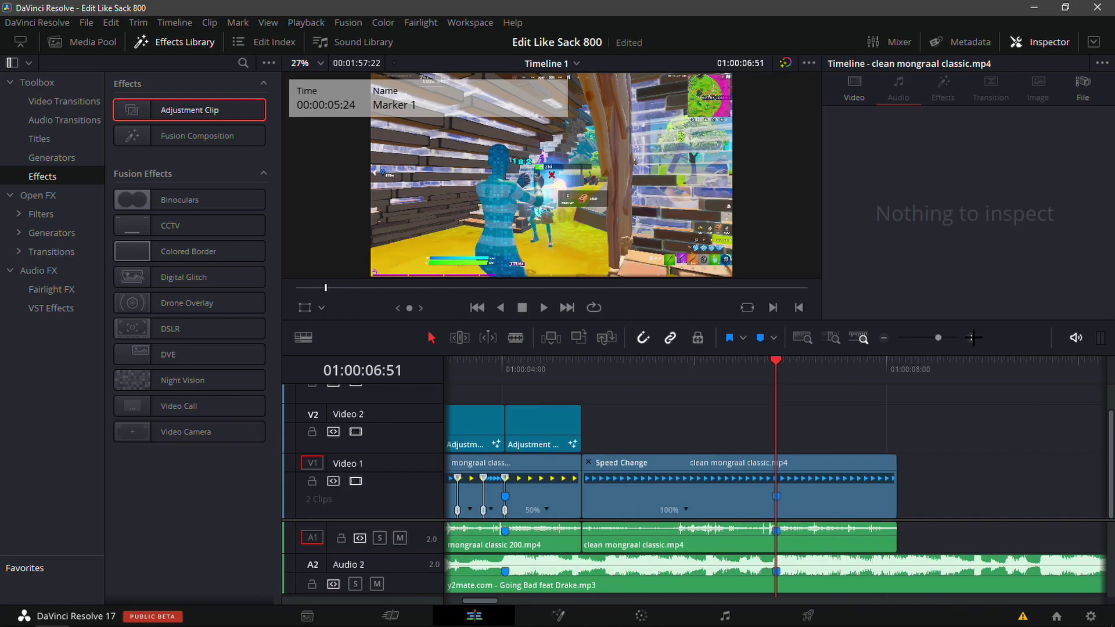
pyautogui.click(685, 510)
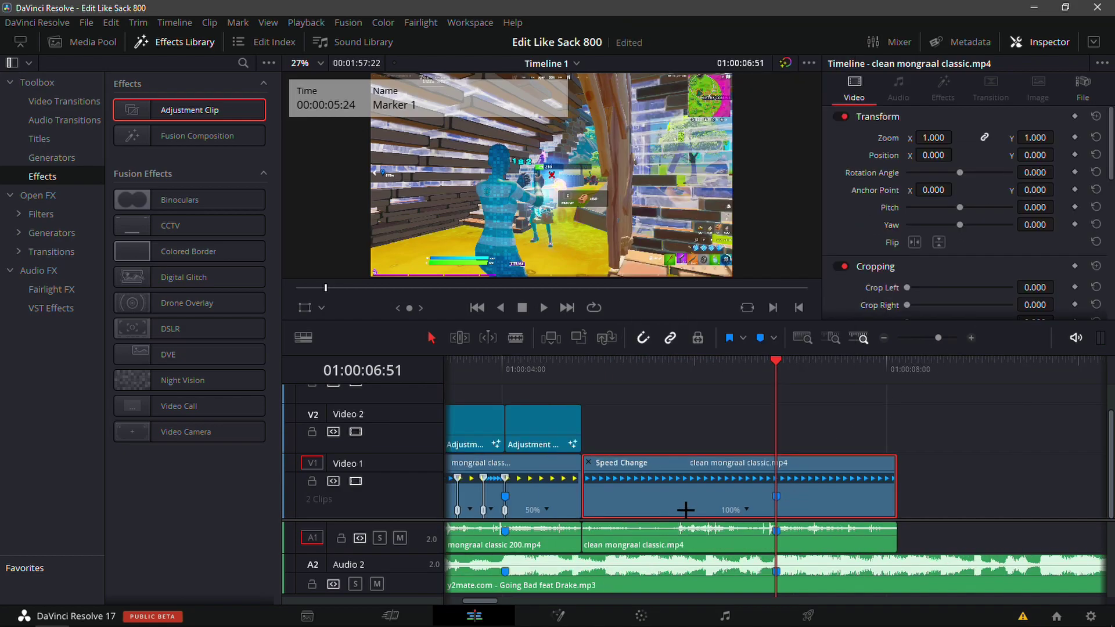
# Step: Add two speed points, at Marker 1 and at 01:00:06:20
pyautogui.rightClick(744, 511)
pyautogui.click(774, 404)
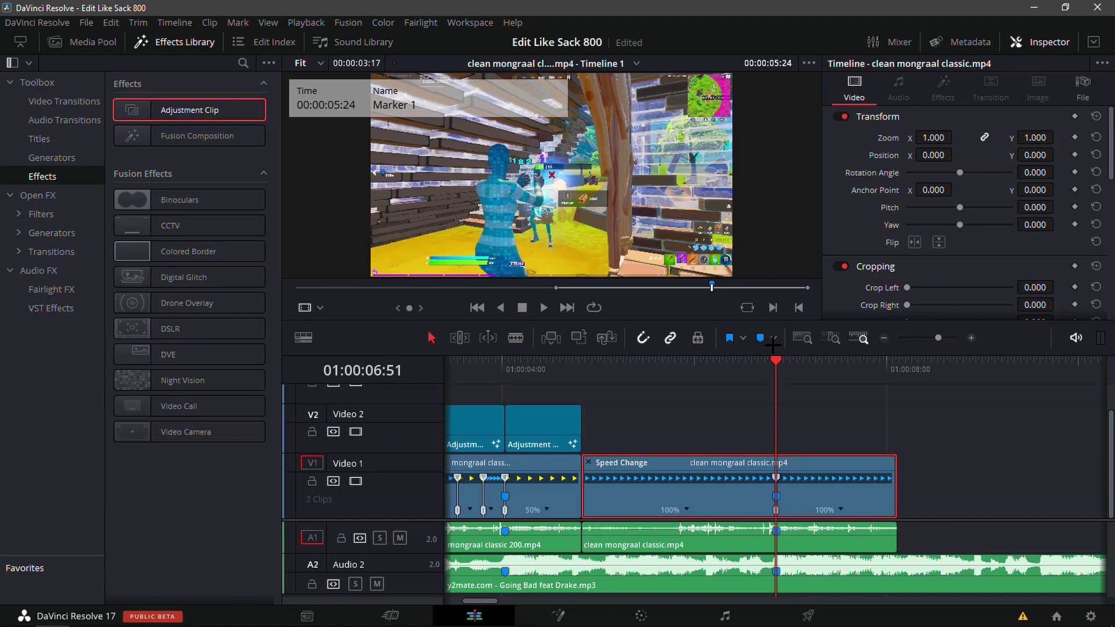
pyautogui.moveTo(775, 359); pyautogui.dragTo(727, 376)
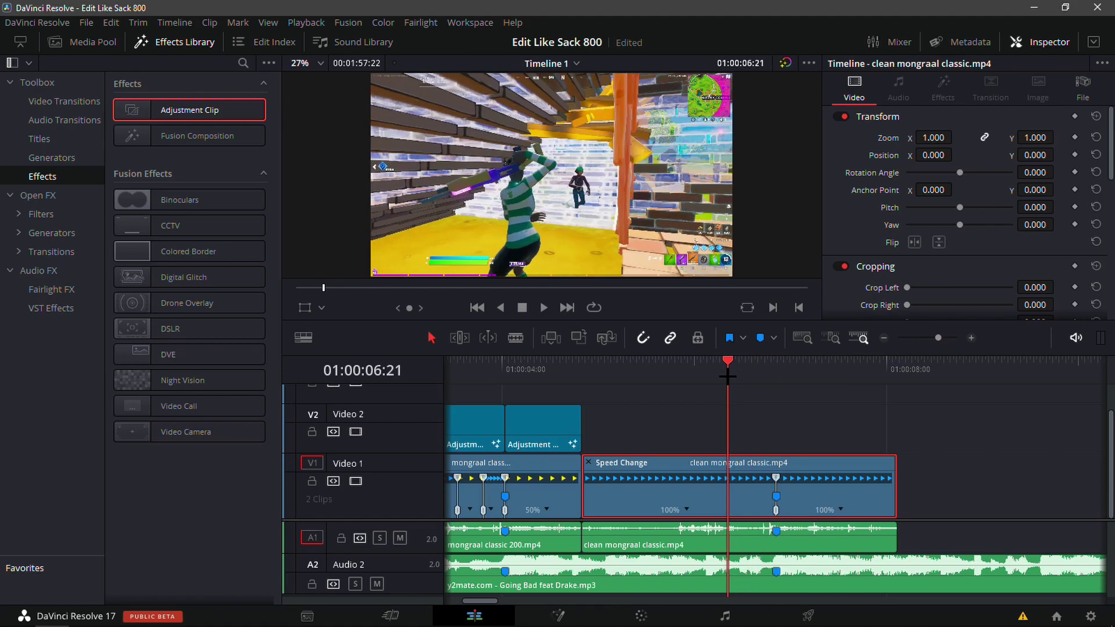
pyautogui.click(689, 510)
pyautogui.click(751, 470)
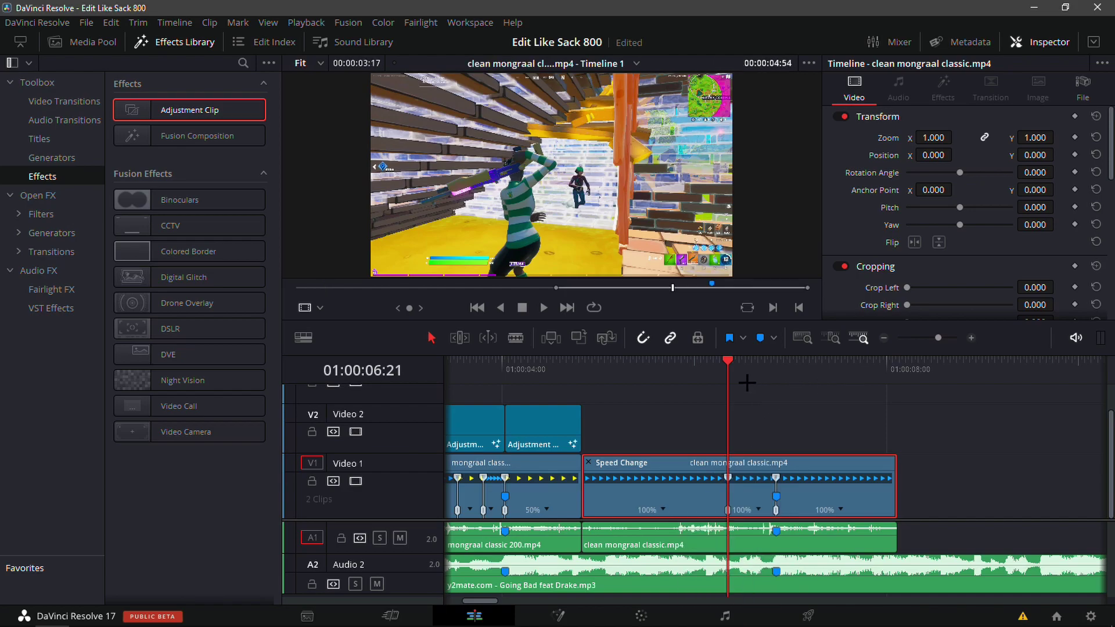
pyautogui.moveTo(735, 363); pyautogui.dragTo(747, 363)
pyautogui.press('Right')
pyautogui.press('Right')
pyautogui.press('Right')
pyautogui.press('Left')
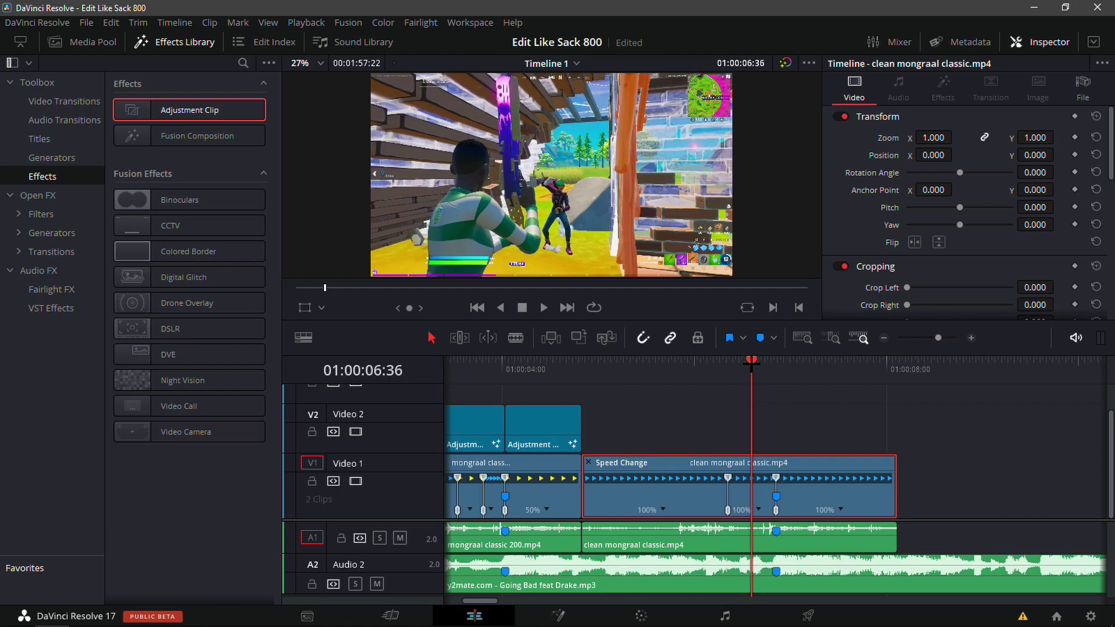
# Step: Set the middle segment to 50% and the segment before Marker 1 to 200%
pyautogui.rightClick(757, 507)
pyautogui.click(799, 476)
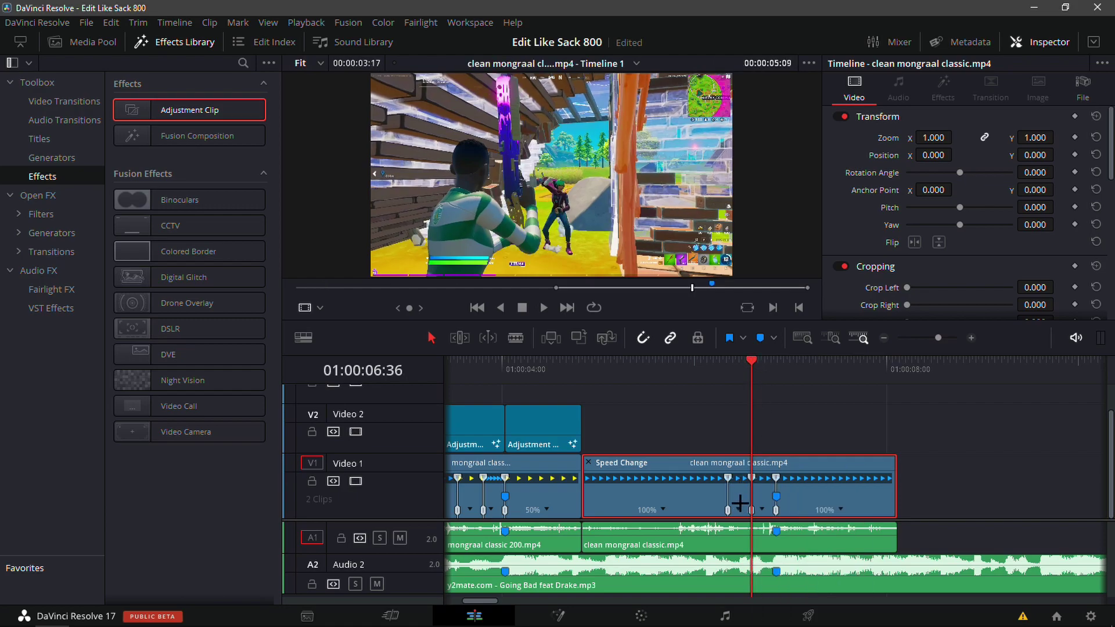
pyautogui.rightClick(736, 508)
pyautogui.moveTo(809, 507)
pyautogui.click(871, 509)
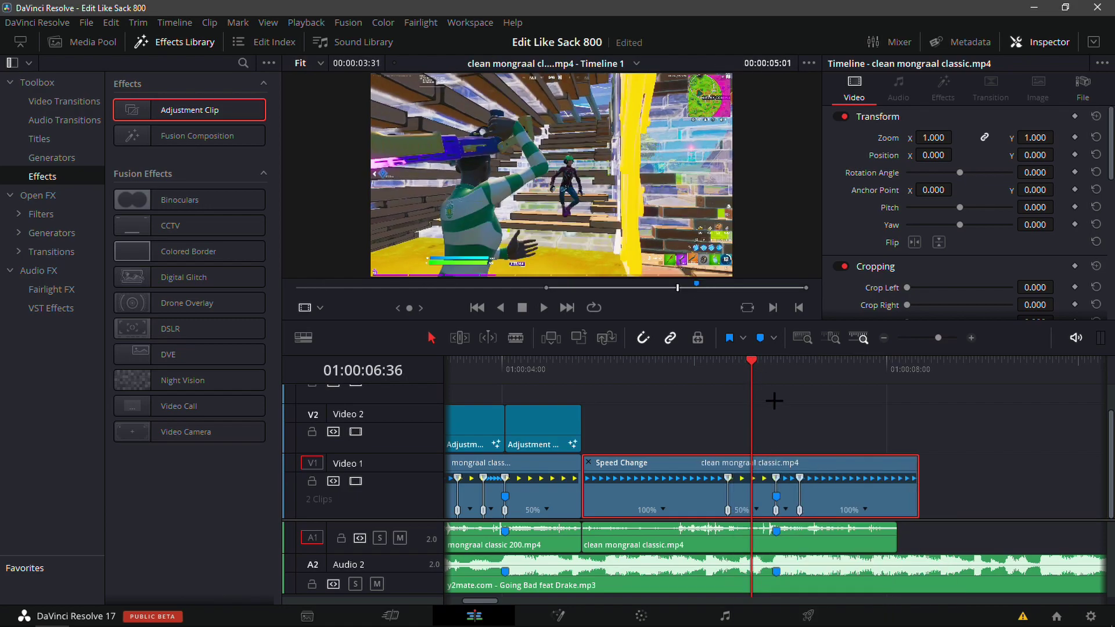
pyautogui.hotkey('shift', 'Down')
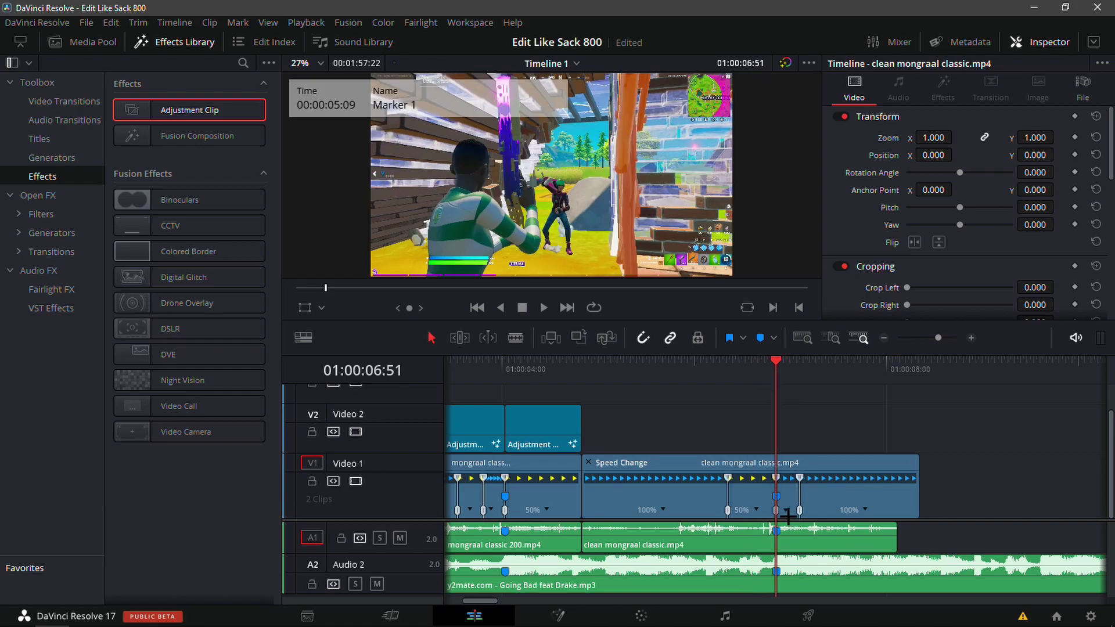
pyautogui.rightClick(788, 516)
pyautogui.click(941, 586)
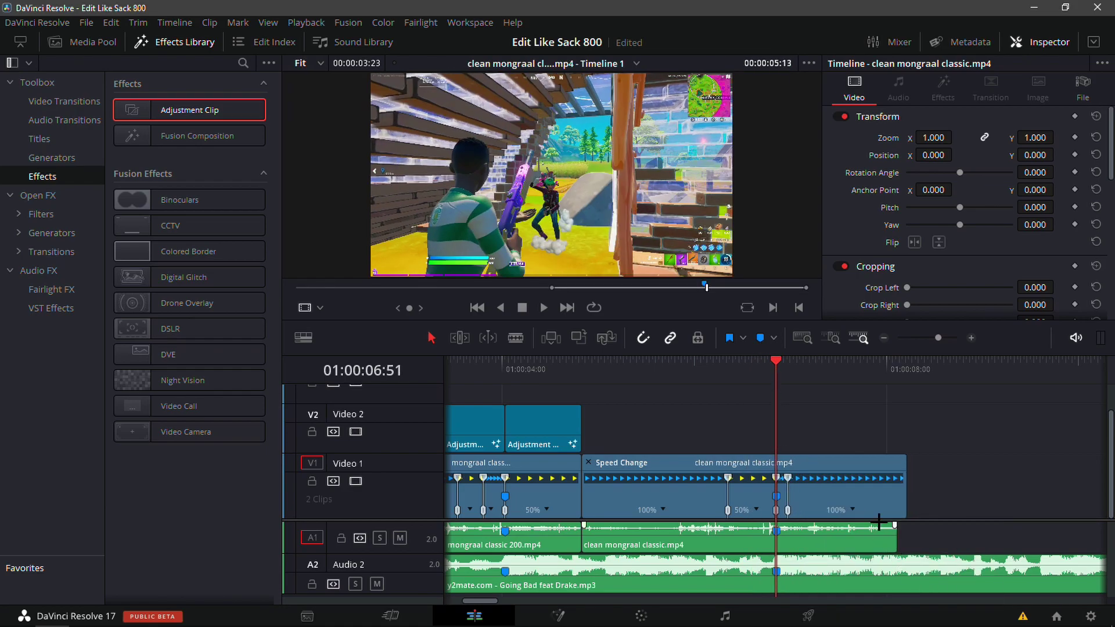
# Step: Shift the speed point slightly past the marker and slow the last segment to 50%
pyautogui.click(970, 338)
pyautogui.moveTo(823, 367); pyautogui.dragTo(690, 521)
pyautogui.click(799, 397)
pyautogui.click(782, 422)
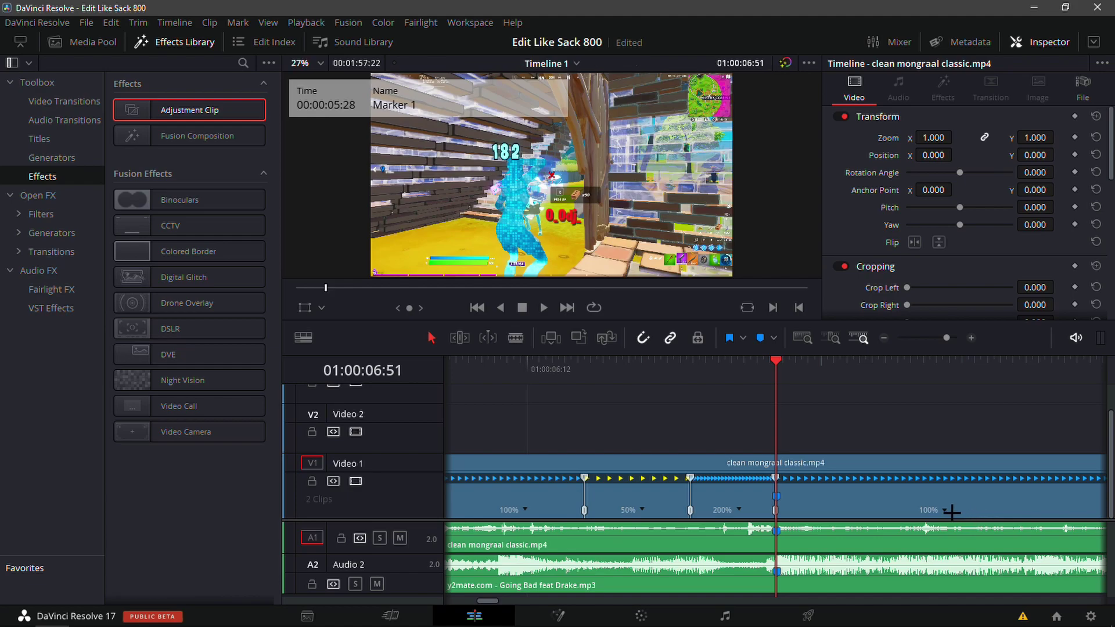
pyautogui.click(945, 510)
pyautogui.moveTo(1002, 511)
pyautogui.click(862, 510)
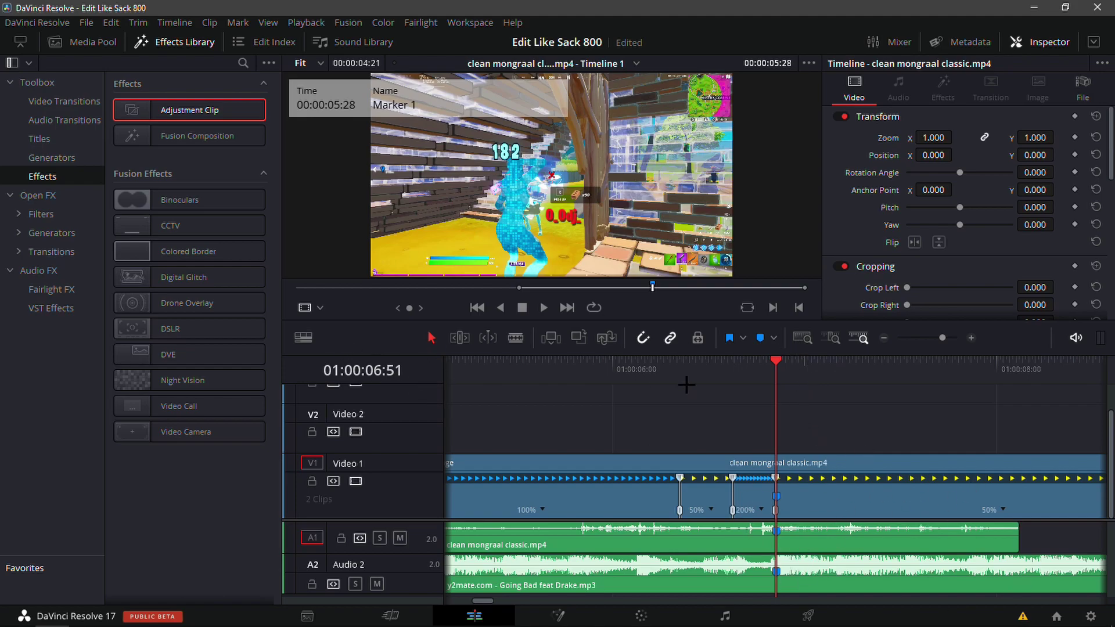
# Step: Split the clip at 01:00:07:41, delete the tail, and trim the audio end to match
pyautogui.moveTo(783, 375); pyautogui.dragTo(937, 375)
pyautogui.click(958, 480)
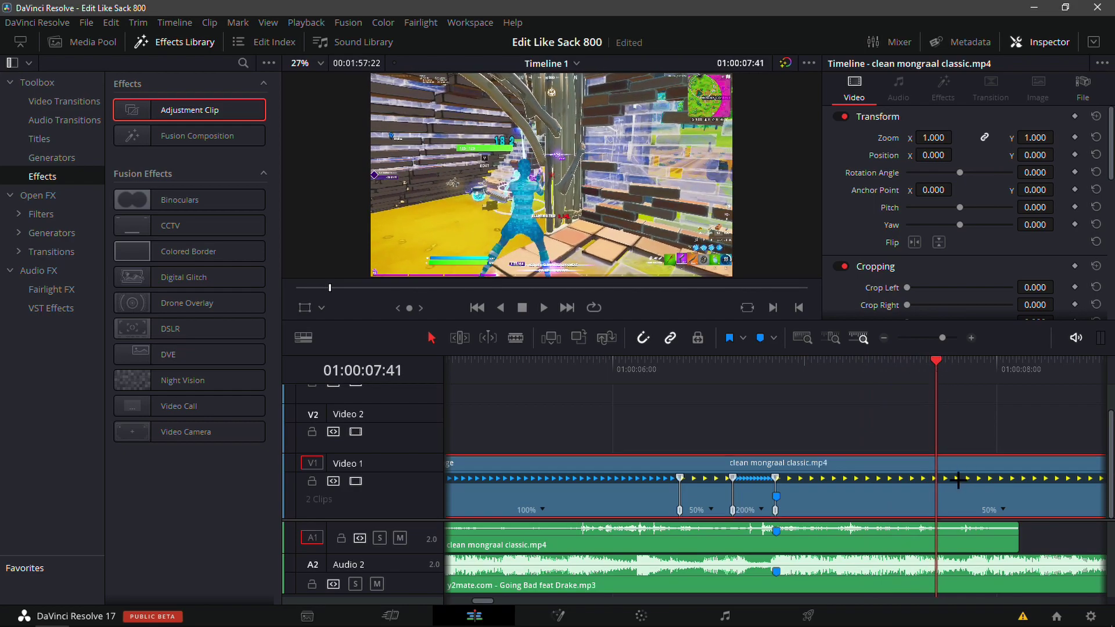
pyautogui.hotkey('ctrl', 'b')
pyautogui.click(999, 492)
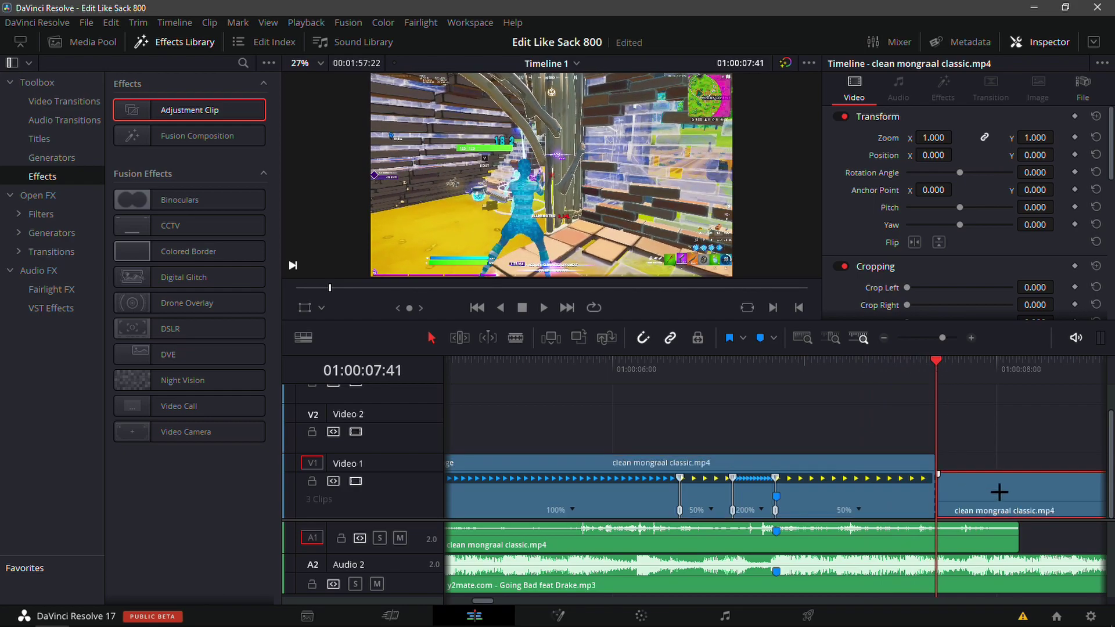
pyautogui.press('Delete')
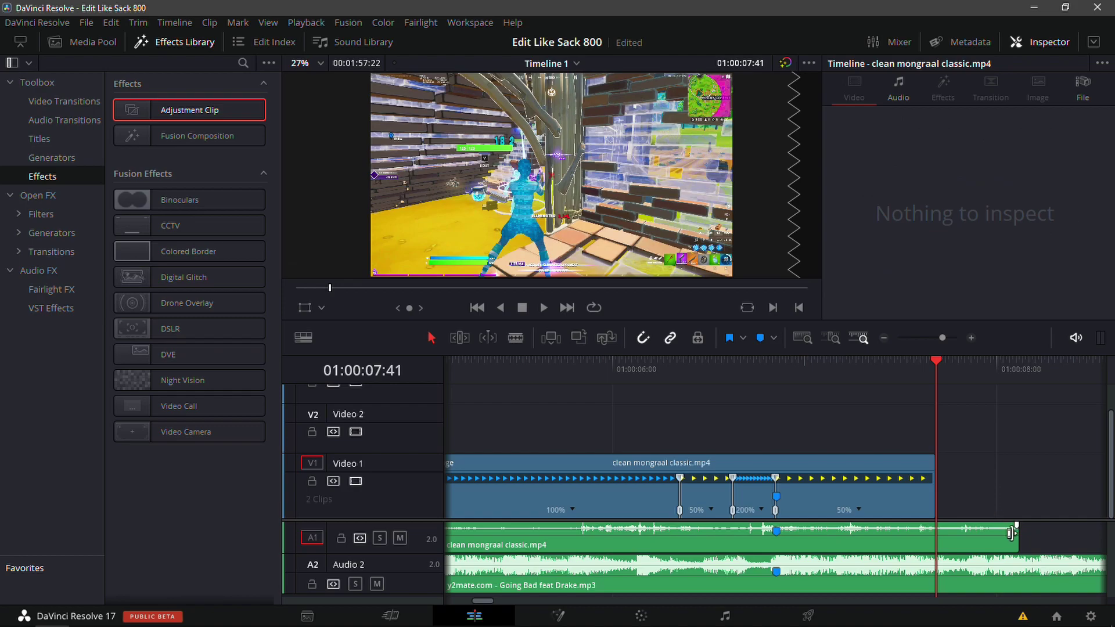
pyautogui.moveTo(1015, 534); pyautogui.dragTo(942, 545)
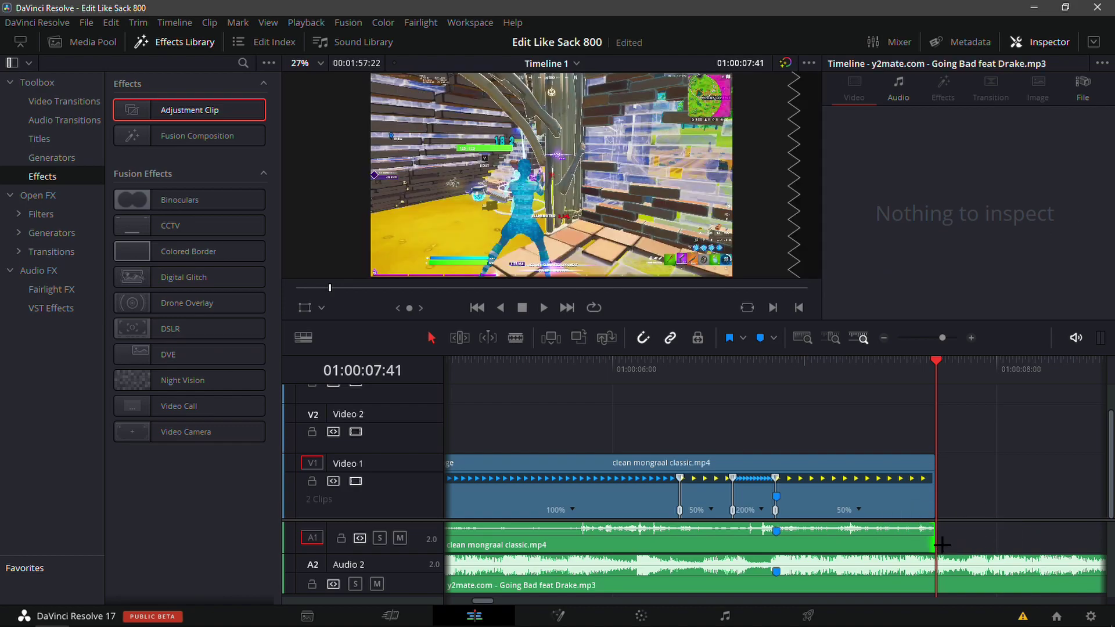
# Step: Play back the speed ramp from 01:00:05:42 and return to Marker 1
pyautogui.moveTo(936, 370); pyautogui.dragTo(553, 468)
pyautogui.click(552, 468)
pyautogui.press('space')
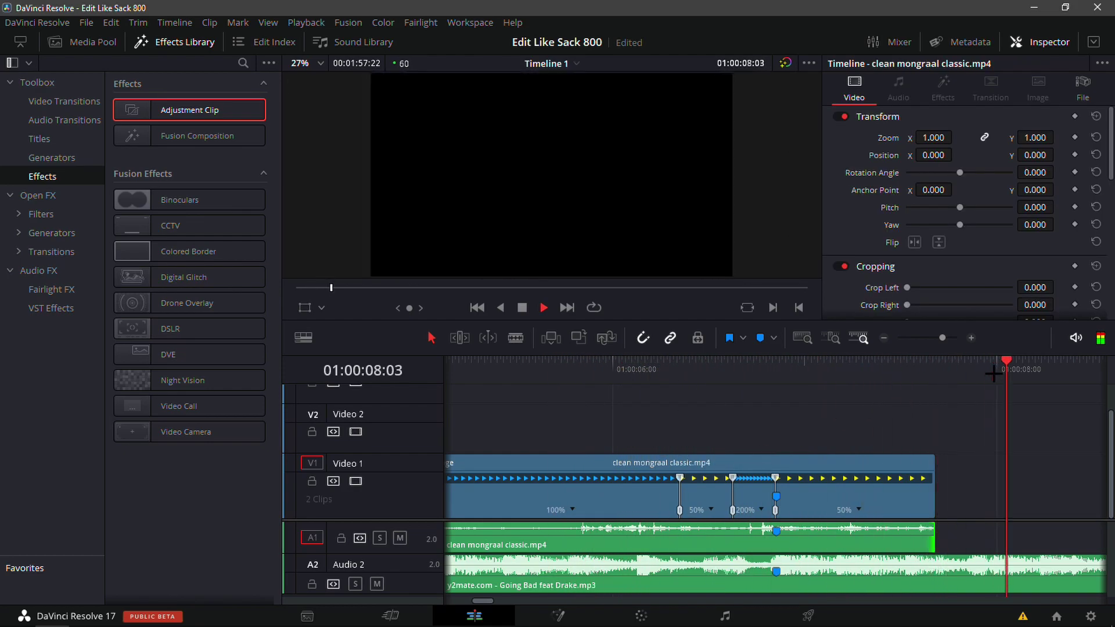
pyautogui.moveTo(934, 368); pyautogui.dragTo(783, 443)
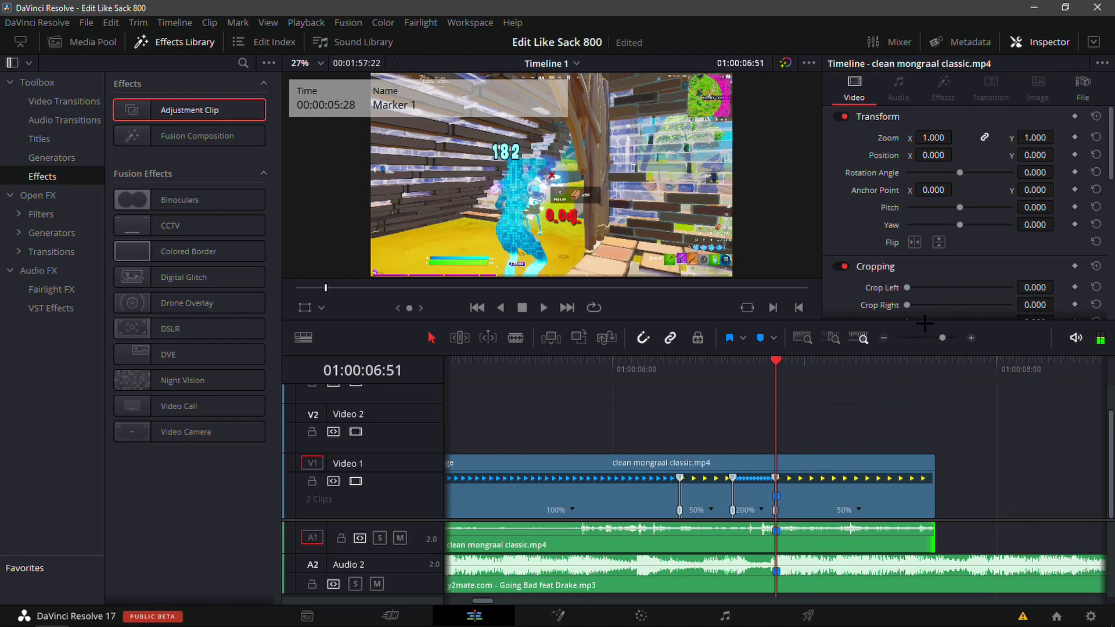
# Step: Mark an in/out range around the clip and drop an adjustment clip on Video 2 at the marker
pyautogui.click(882, 338)
pyautogui.press('x')
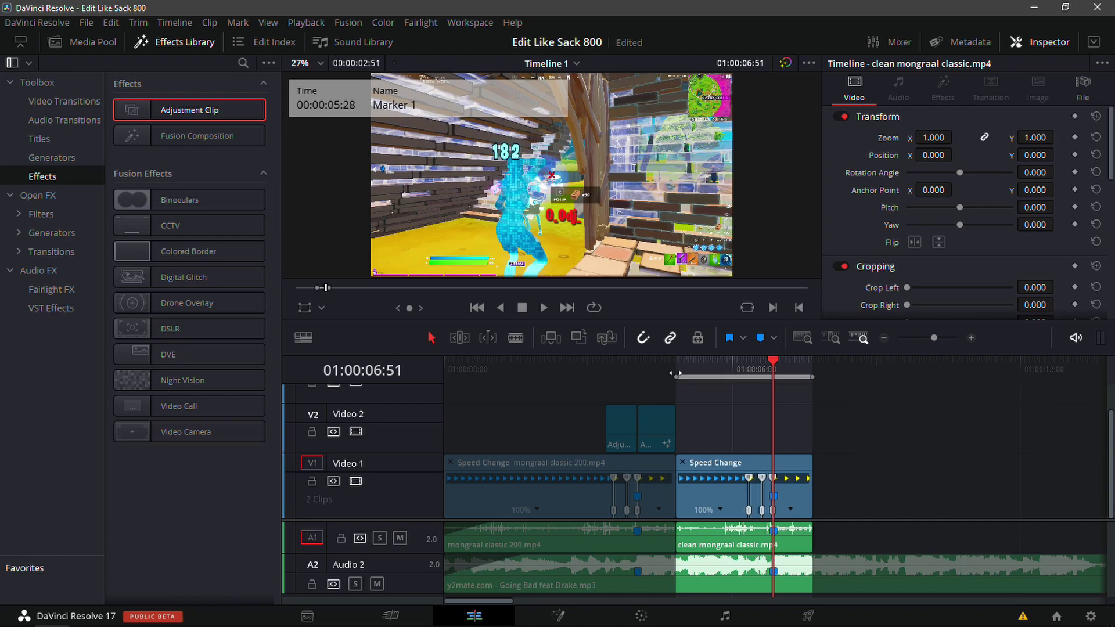
pyautogui.moveTo(676, 374); pyautogui.dragTo(445, 376)
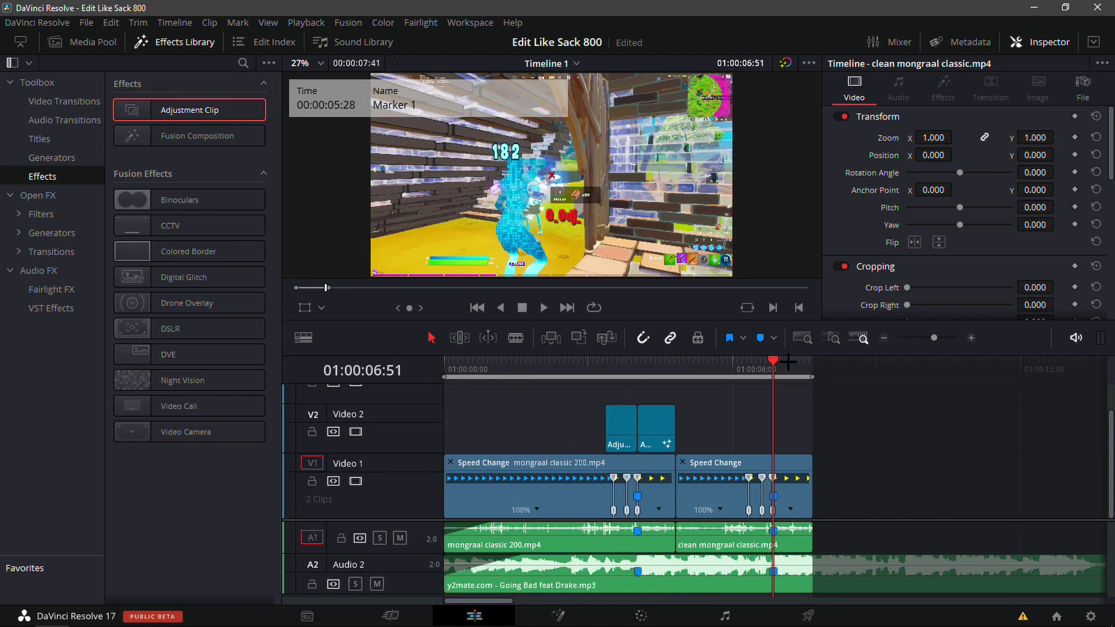
pyautogui.moveTo(805, 378); pyautogui.dragTo(889, 378)
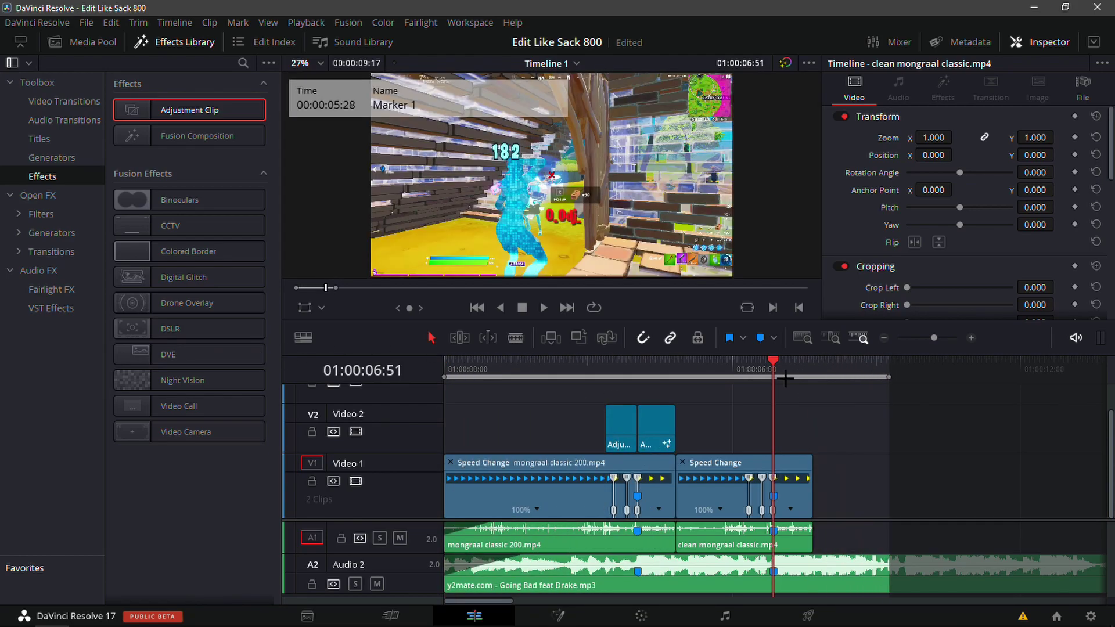
pyautogui.moveTo(661, 426); pyautogui.dragTo(805, 416)
# Step: Review the frames around the marker and return the playhead to 01:00:05:41
pyautogui.click(920, 385)
pyautogui.click(971, 338)
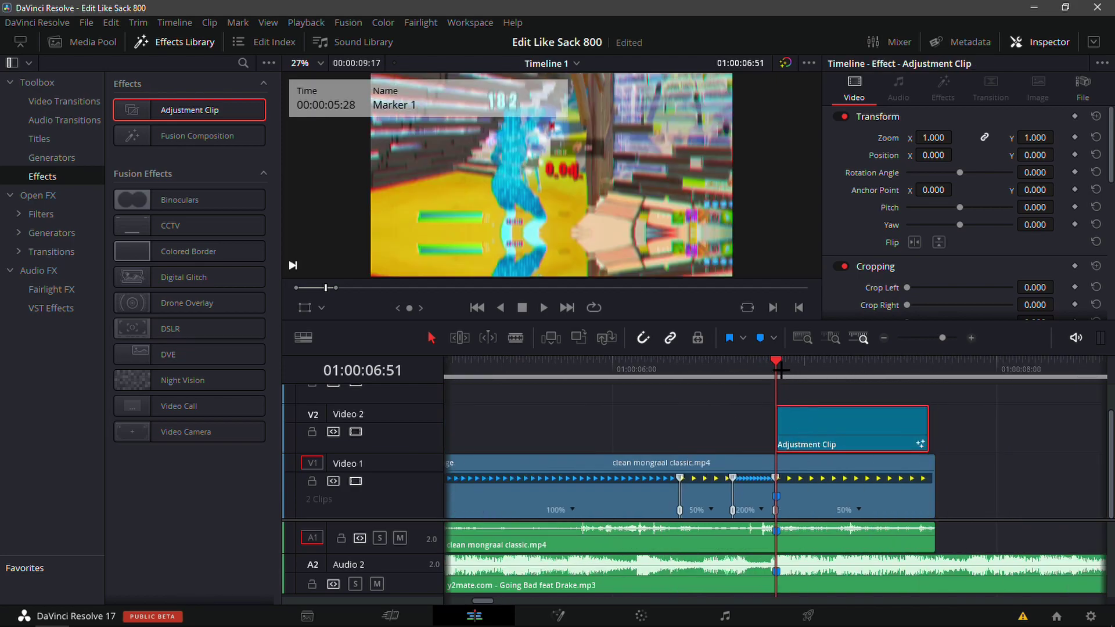
pyautogui.moveTo(780, 370); pyautogui.dragTo(912, 422)
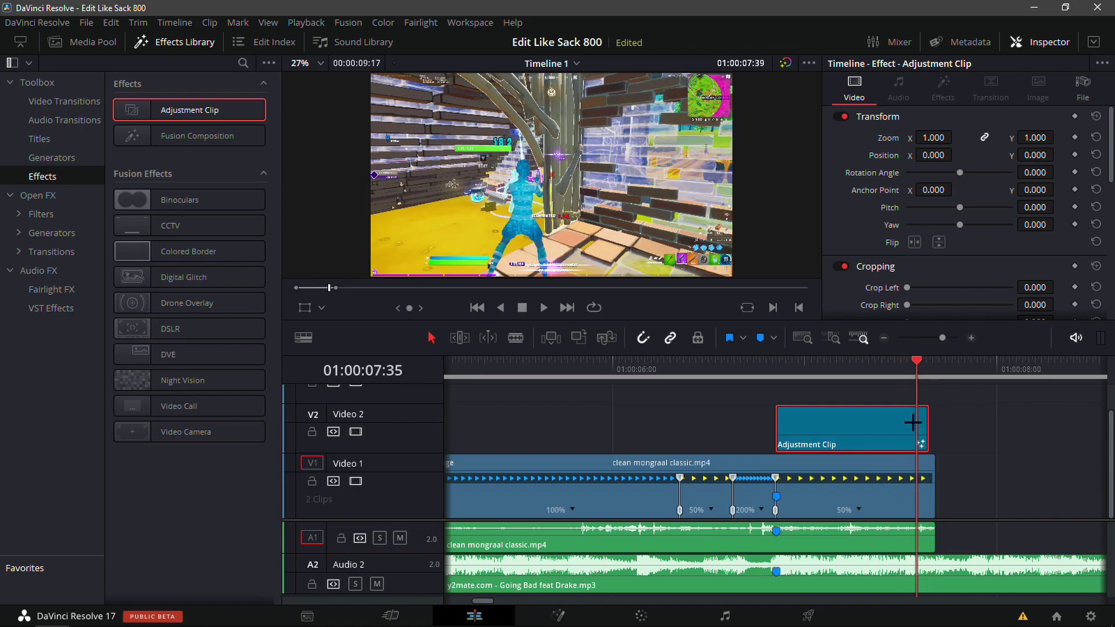
pyautogui.moveTo(942, 337)
pyautogui.mouseDown()
pyautogui.moveTo(897, 337)
pyautogui.moveTo(939, 337)
pyautogui.mouseUp()
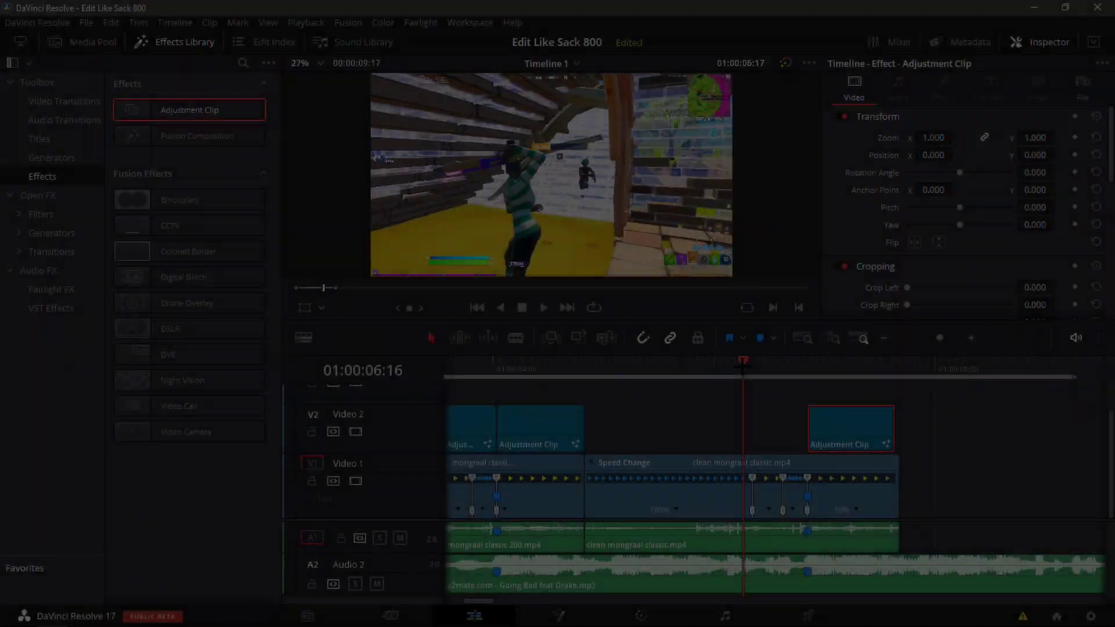
pyautogui.moveTo(739, 380); pyautogui.dragTo(693, 375)
# Step: Drop an adjustment clip onto the top video track at 01:00:00:00
pyautogui.click(884, 336)
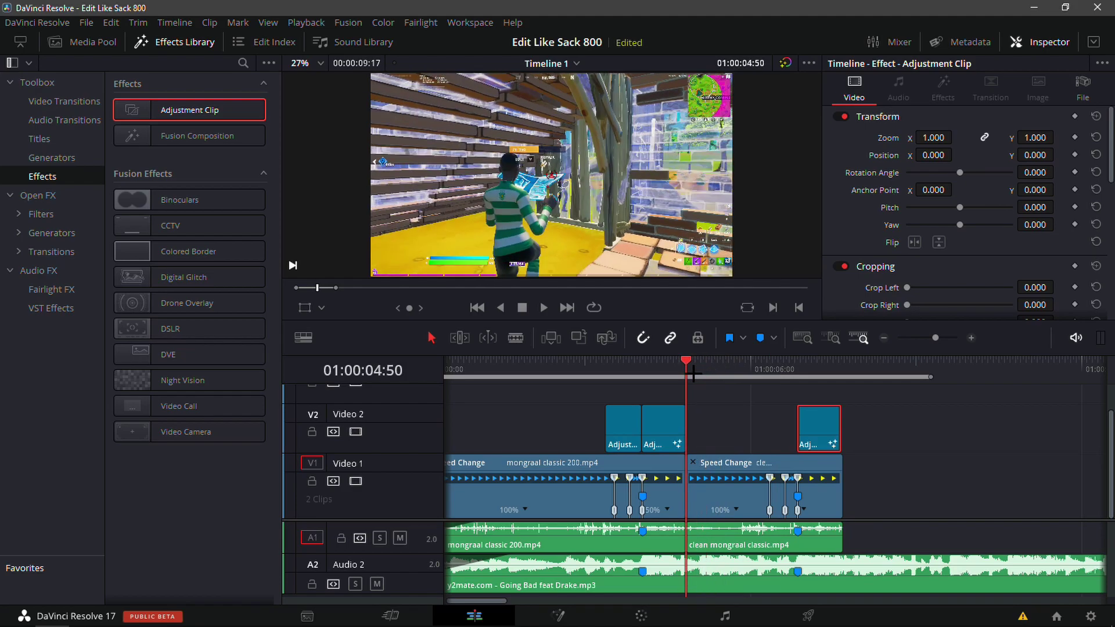
pyautogui.click(877, 338)
pyautogui.click(728, 437)
pyautogui.moveTo(201, 110); pyautogui.dragTo(506, 456)
# Step: Open the new adjustment clip in Fusion and add the zoom preset from SBR7 Editing Pack > Transitions
pyautogui.press('Home')
pyautogui.scroll(-3, 523, 406)
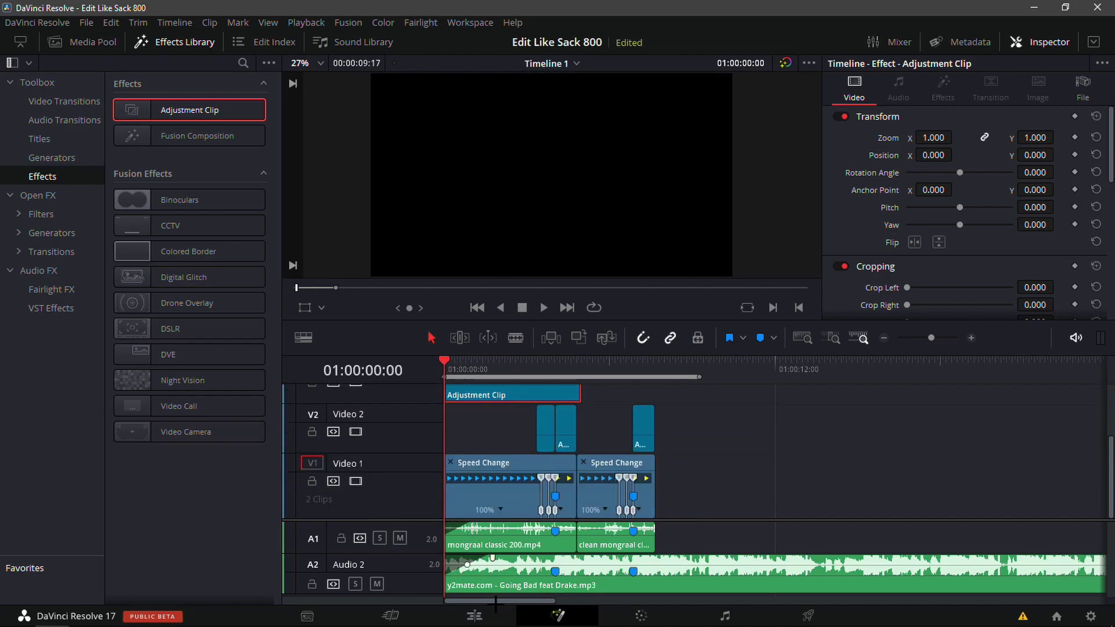
pyautogui.moveTo(226, 618)
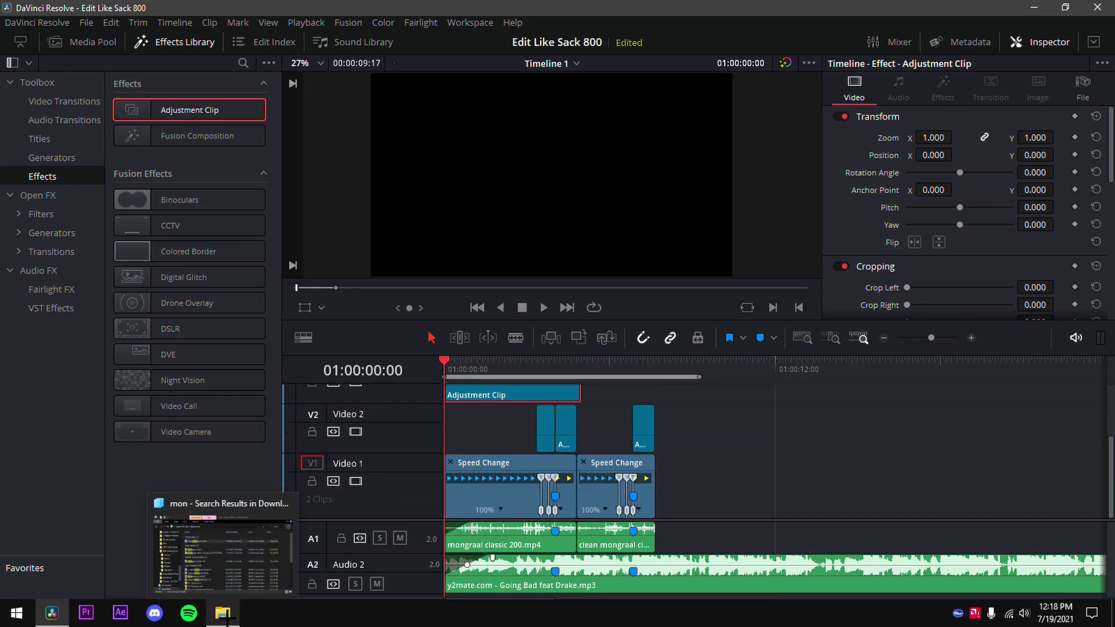
pyautogui.hotkey('shift', '5')
pyautogui.click(226, 617)
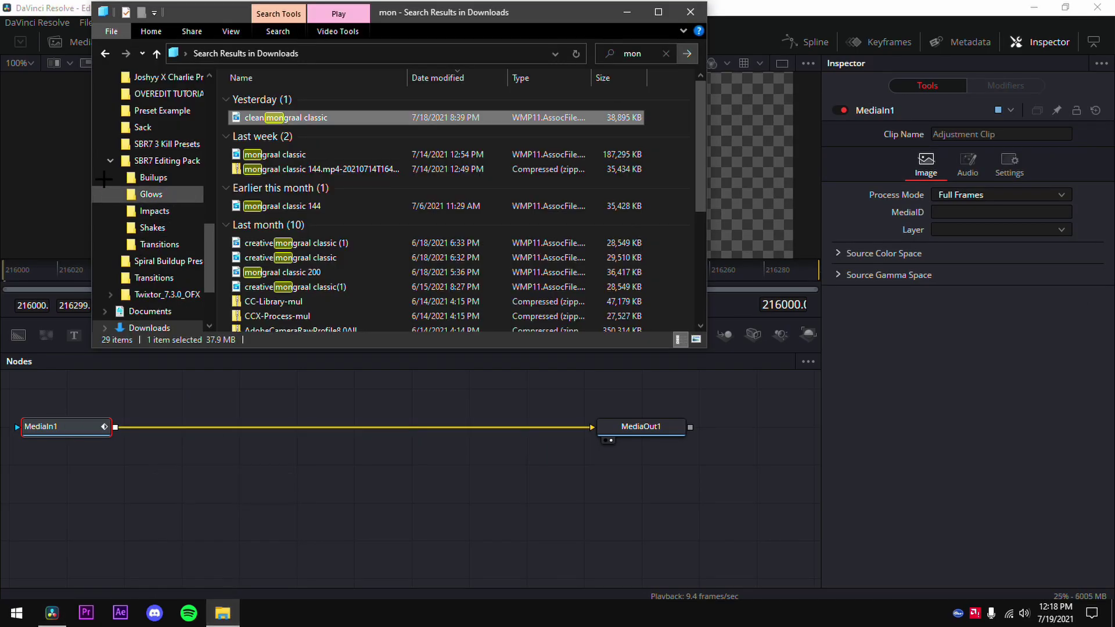
pyautogui.scroll(10, 143, 109)
pyautogui.click(142, 105)
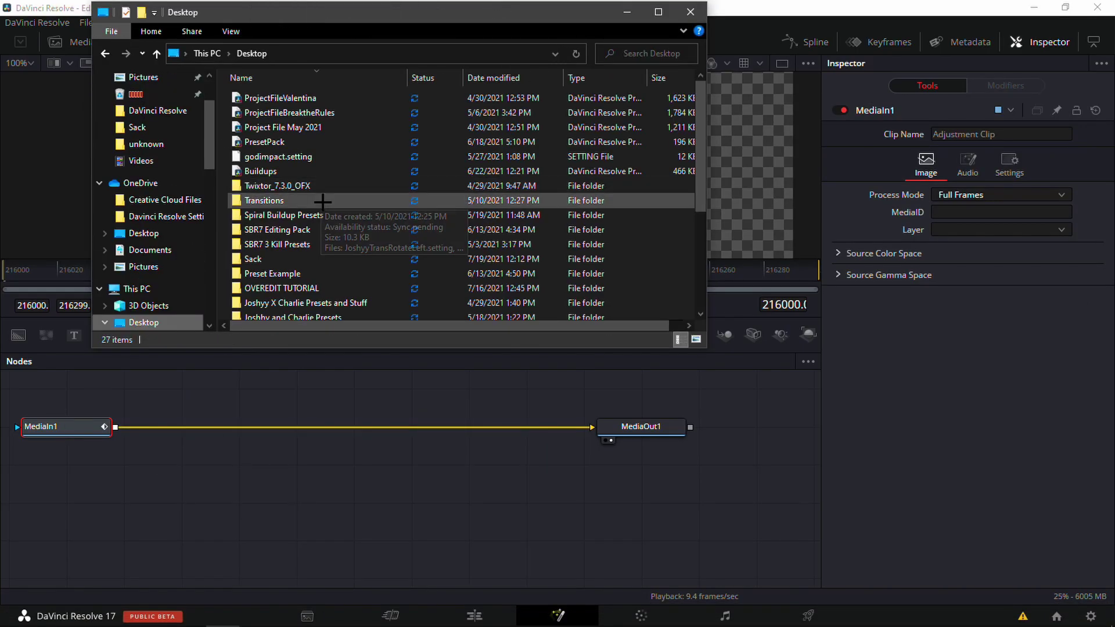
pyautogui.click(300, 230)
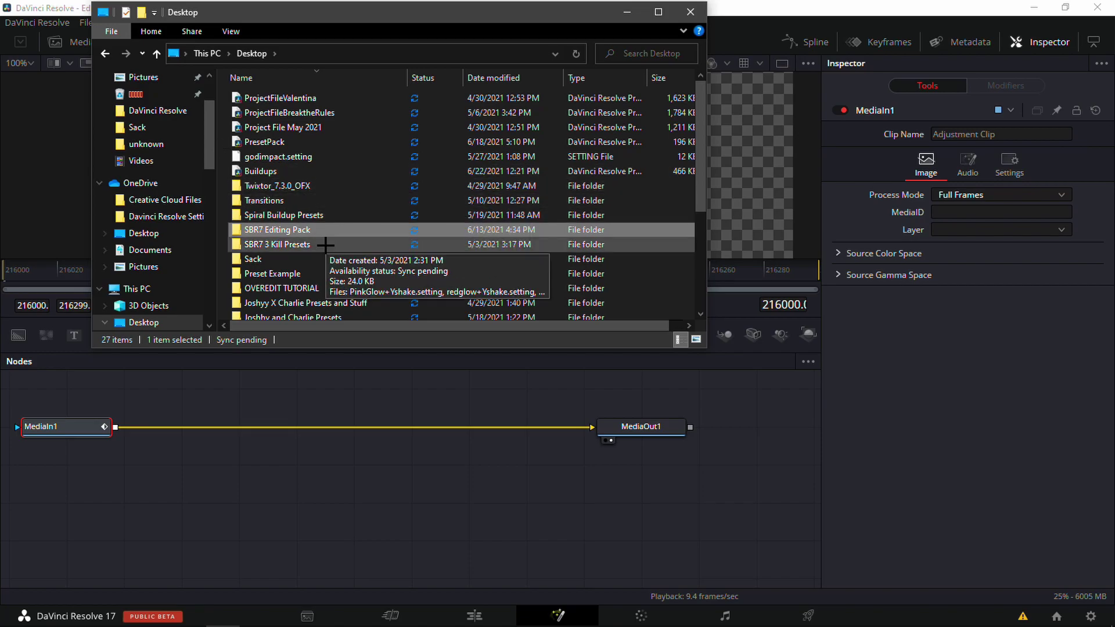
pyautogui.doubleClick(274, 230)
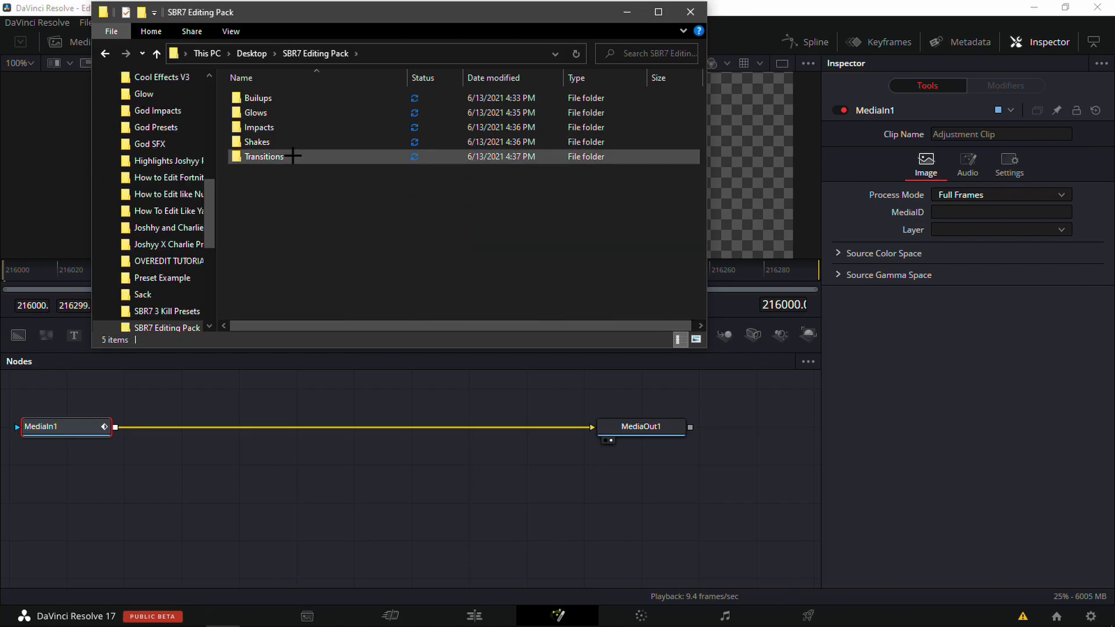
pyautogui.doubleClick(291, 154)
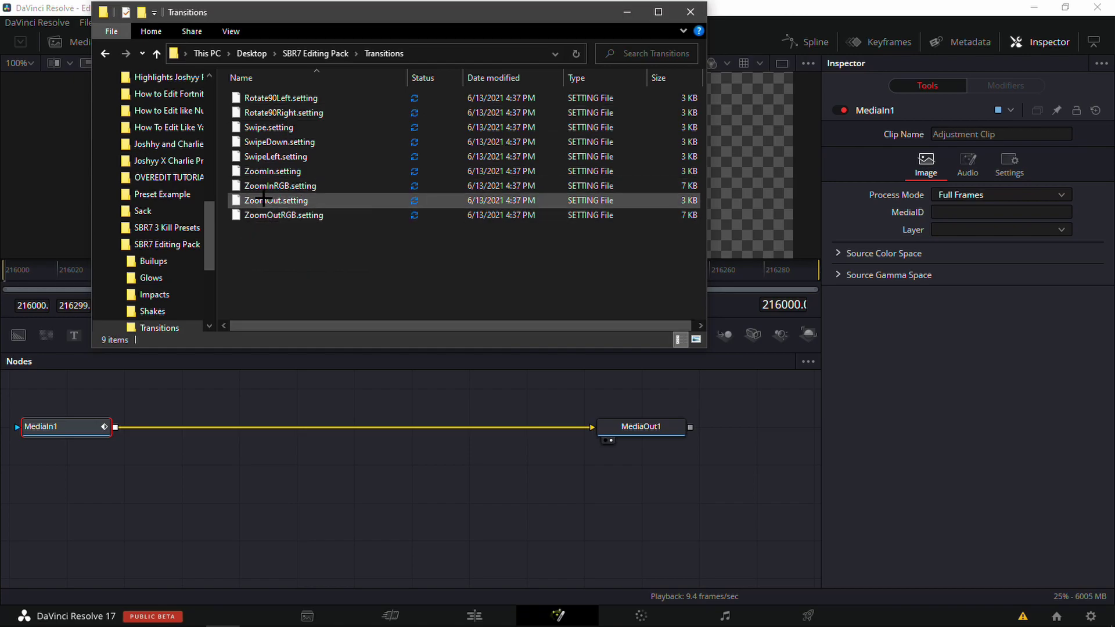
pyautogui.moveTo(271, 172); pyautogui.dragTo(352, 426)
# Step: Add a timeline marker at the current frame and recheck the zoom preset's composition
pyautogui.click(25, 271)
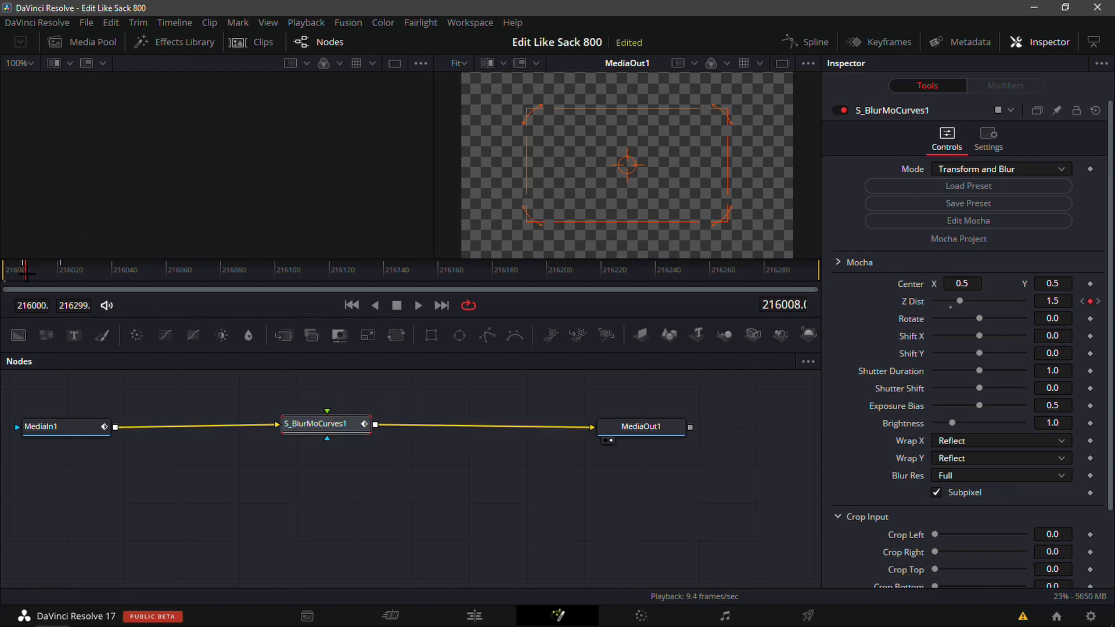
pyautogui.click(475, 616)
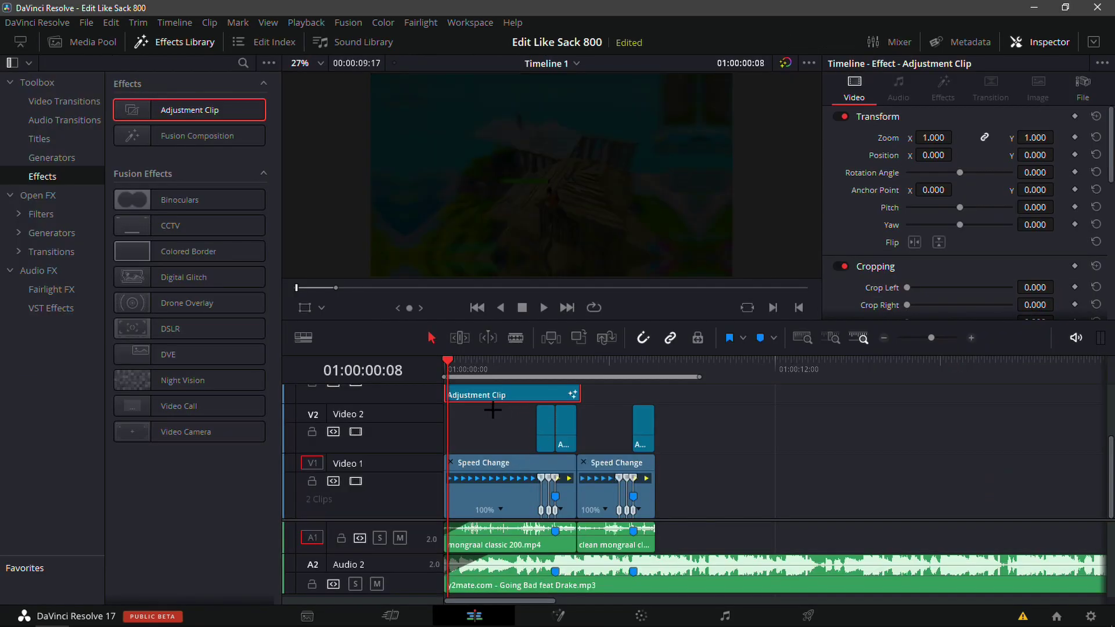
pyautogui.hotkey('ctrl', 'm')
pyautogui.click(543, 351)
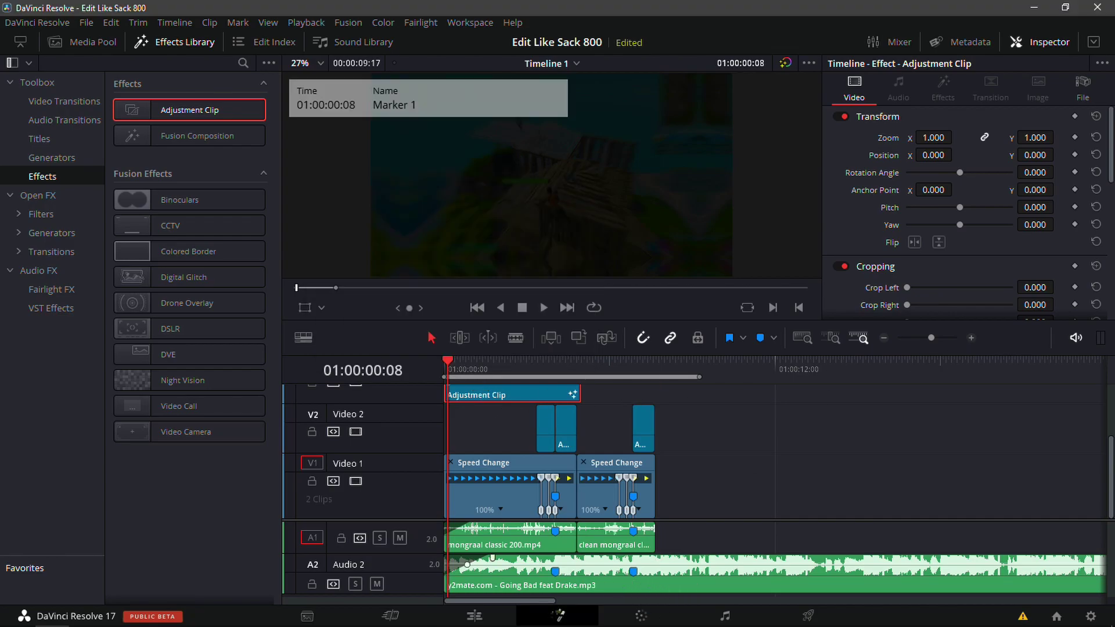
pyautogui.click(558, 616)
pyautogui.moveTo(26, 270); pyautogui.dragTo(34, 277)
pyautogui.click(473, 613)
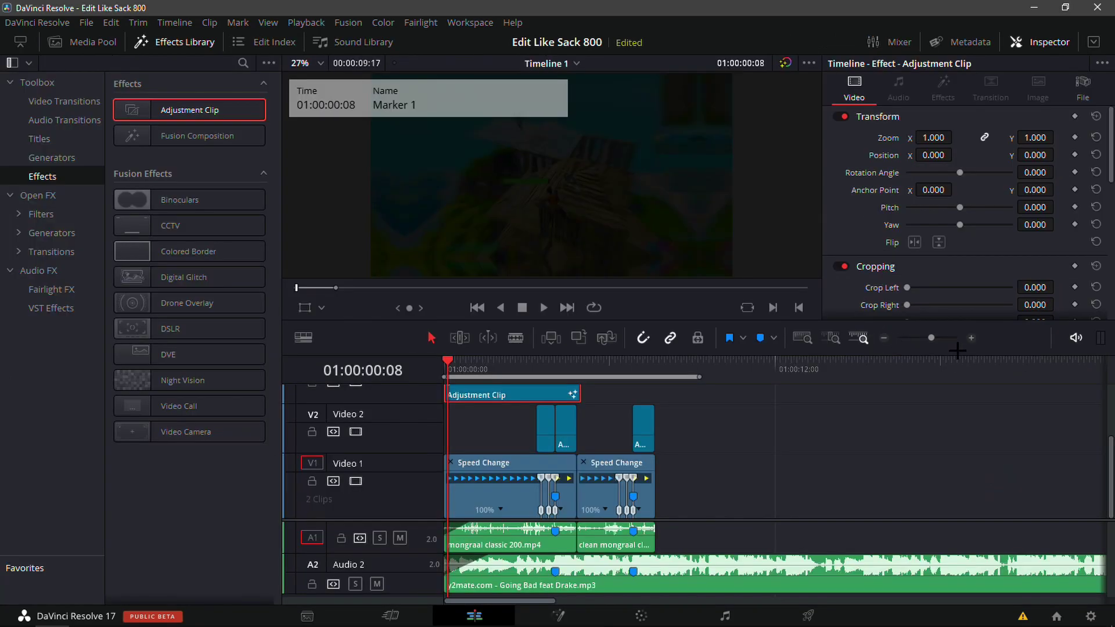
# Step: Trim the Video 3 zoom adjustment clip short over the cut and play it from 01:00:04:24
pyautogui.moveTo(717, 420)
pyautogui.mouseDown()
pyautogui.moveTo(471, 420)
pyautogui.moveTo(540, 437)
pyautogui.moveTo(742, 437)
pyautogui.moveTo(714, 436)
pyautogui.mouseUp()
pyautogui.click(687, 367)
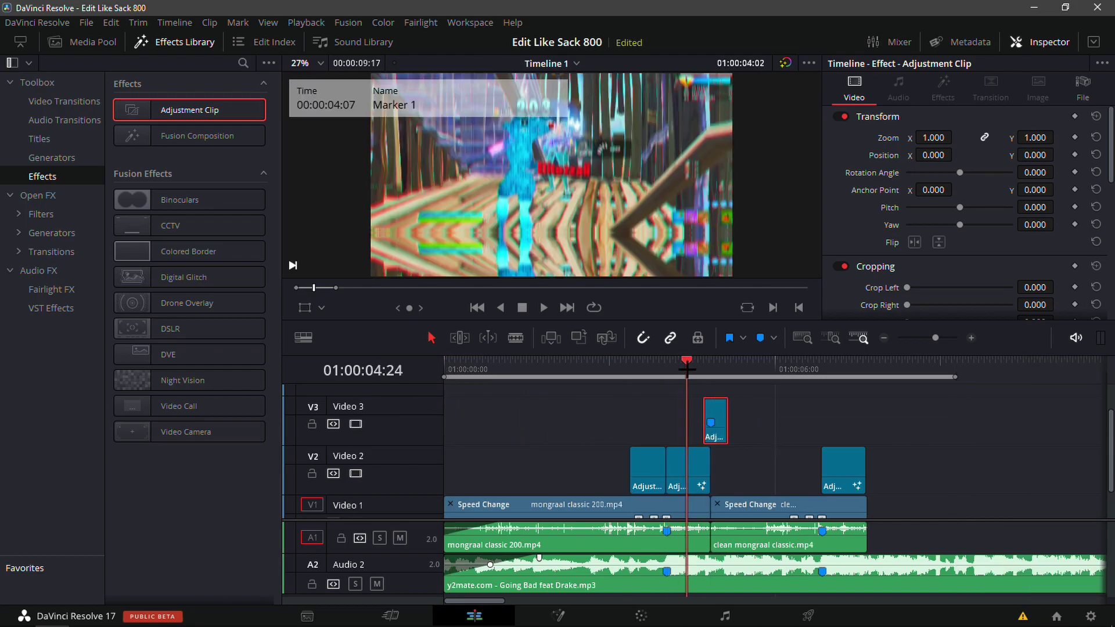
pyautogui.press('space')
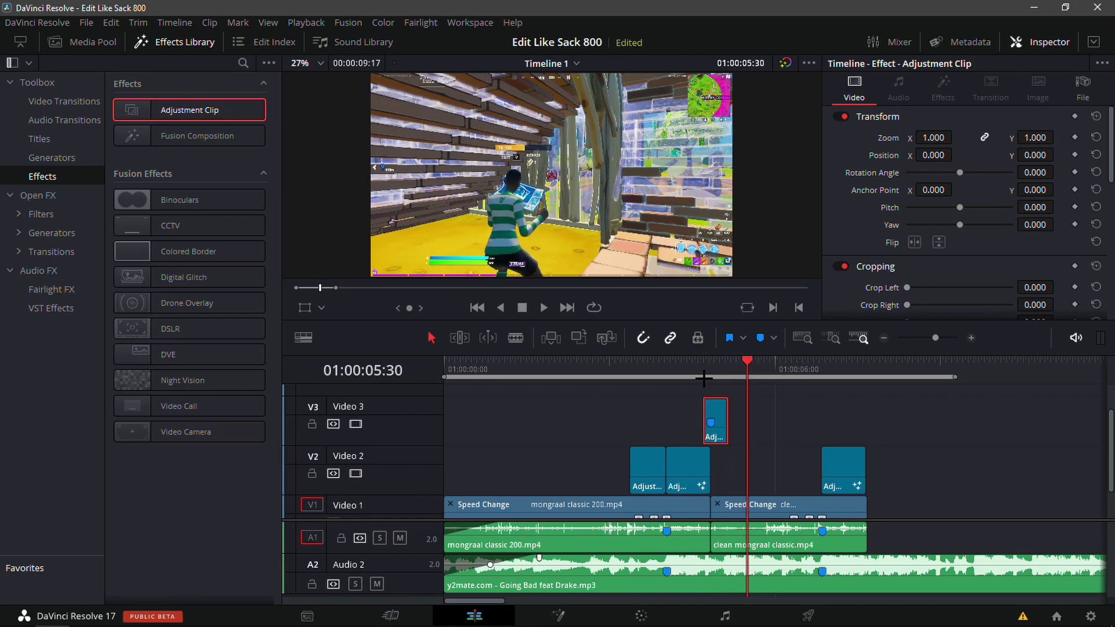
pyautogui.click(858, 450)
pyautogui.hotkey('ctrl', 'r')
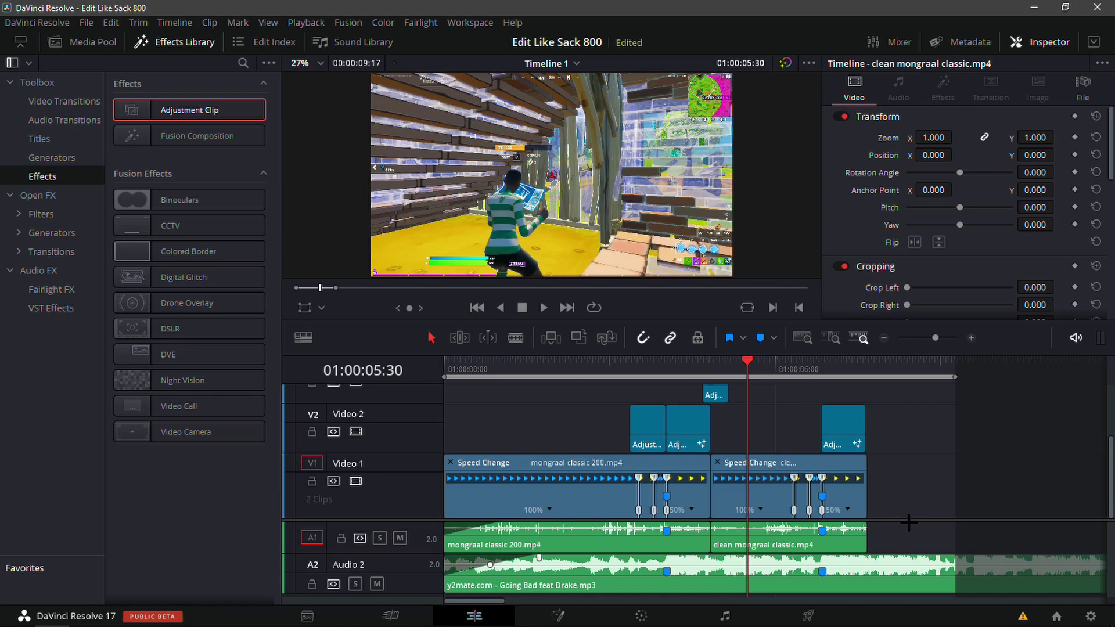
# Step: Lengthen the music clip, then nest all gameplay, adjustment and audio clips into Compound Clip 1
pyautogui.scroll(-1, 905, 520)
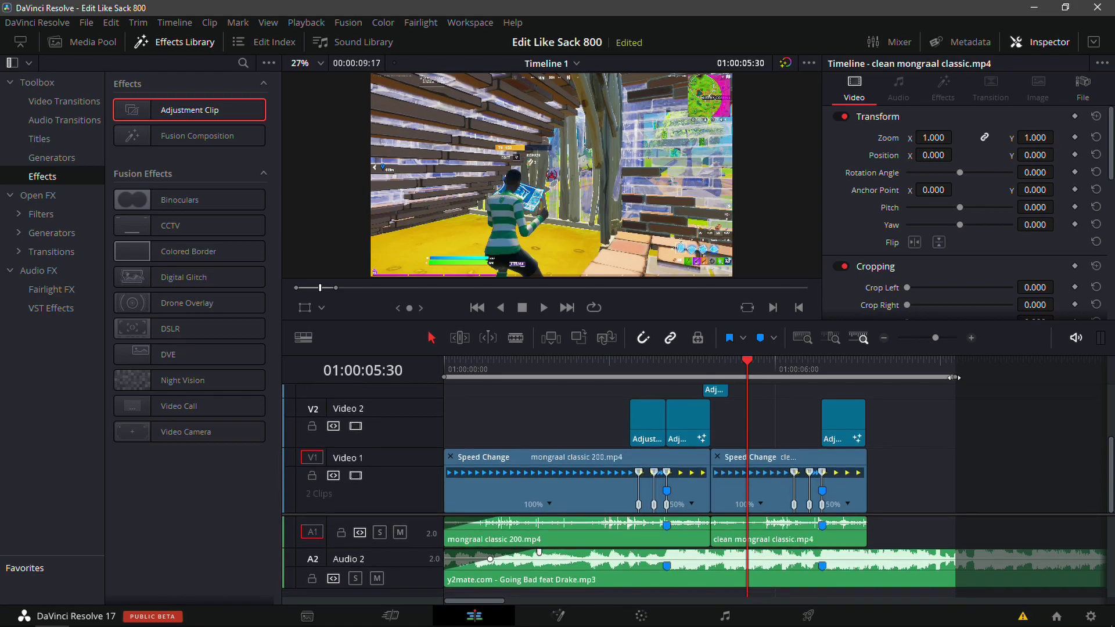
pyautogui.moveTo(956, 569); pyautogui.dragTo(1089, 569)
pyautogui.moveTo(959, 525); pyautogui.dragTo(564, 423)
pyautogui.scroll(-3, 564, 422)
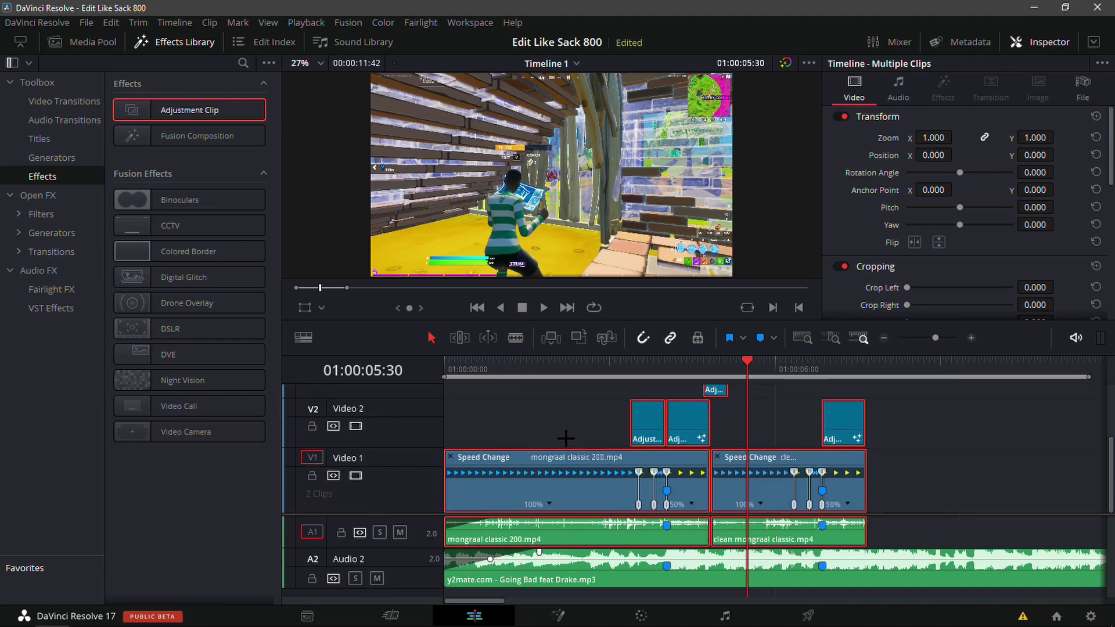
pyautogui.rightClick(558, 451)
pyautogui.click(627, 58)
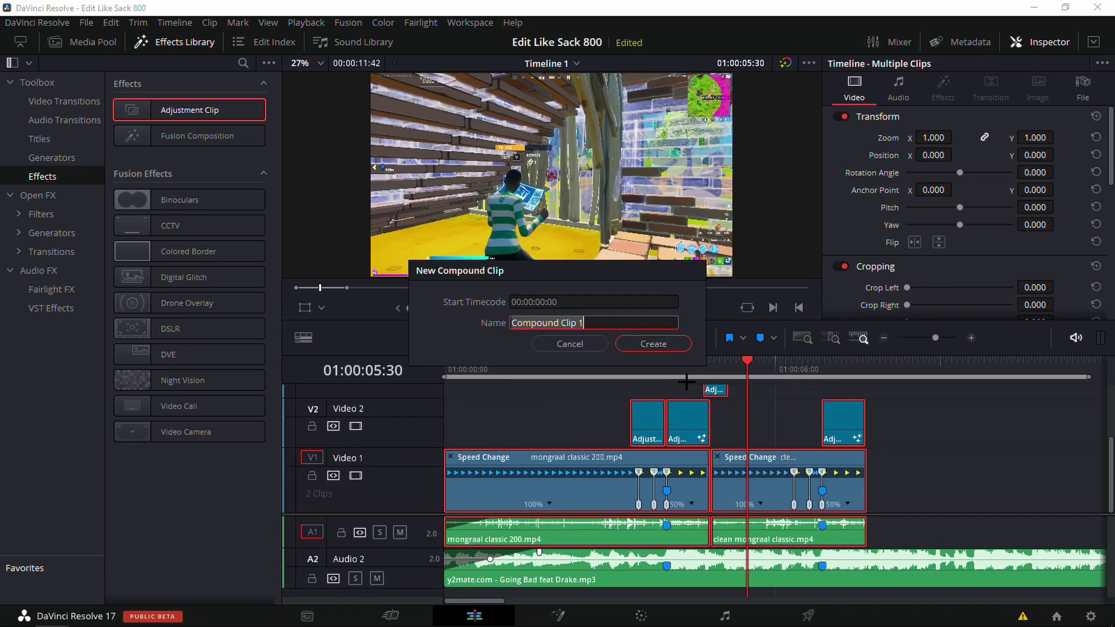
pyautogui.click(653, 344)
pyautogui.moveTo(747, 361); pyautogui.dragTo(667, 408)
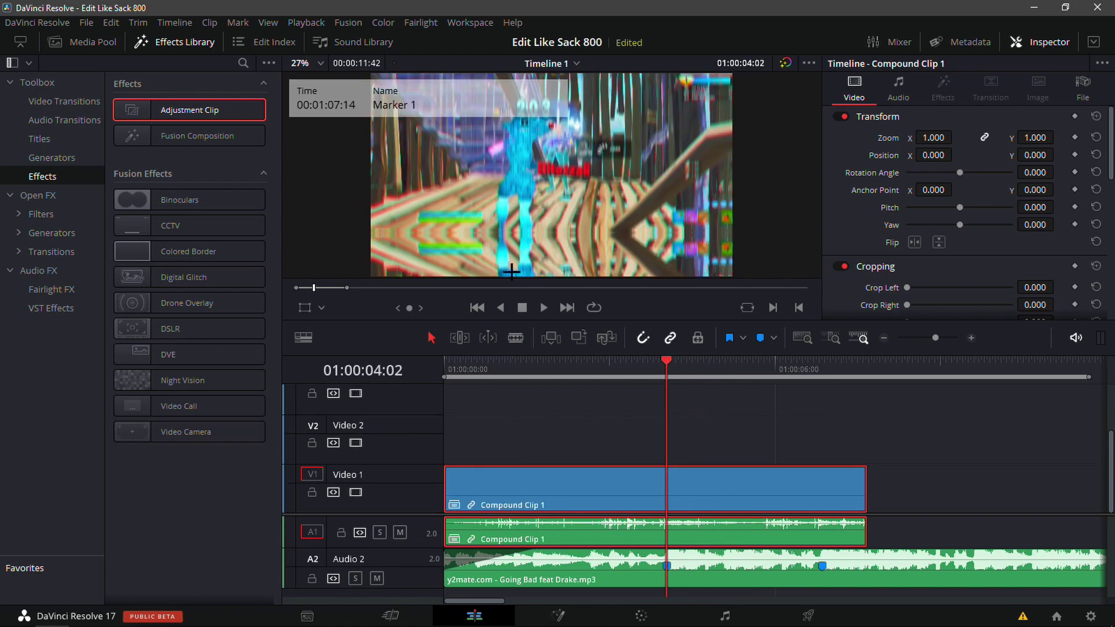
# Step: Find the Looks OpenFX effect, drop it onto Compound Clip 1, and show its settings in the Inspector
pyautogui.click(47, 194)
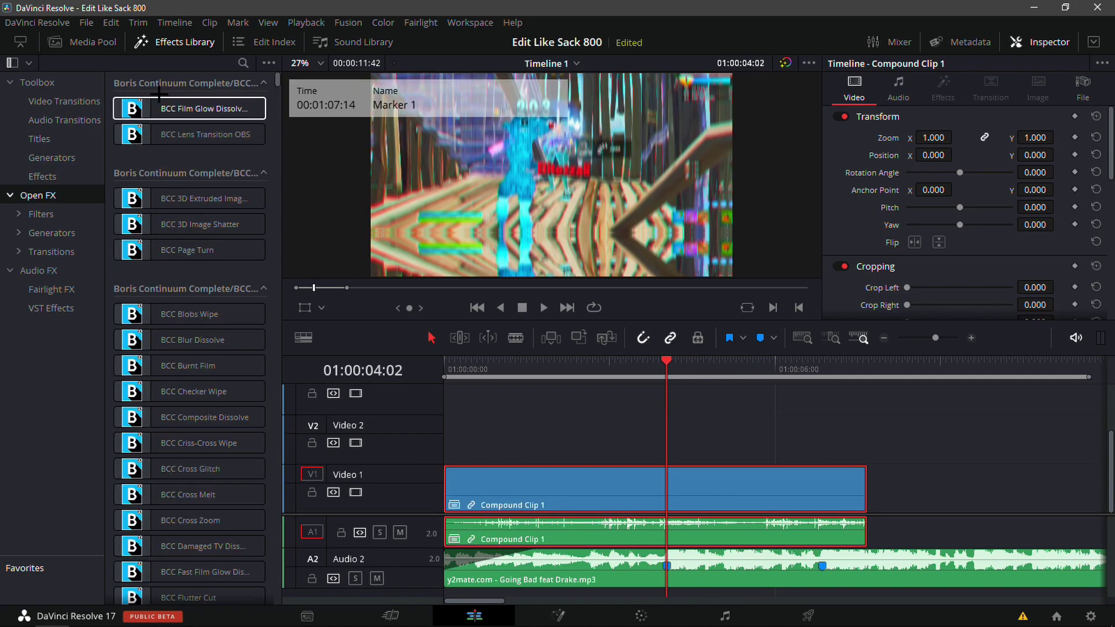
pyautogui.click(242, 63)
pyautogui.write('look')
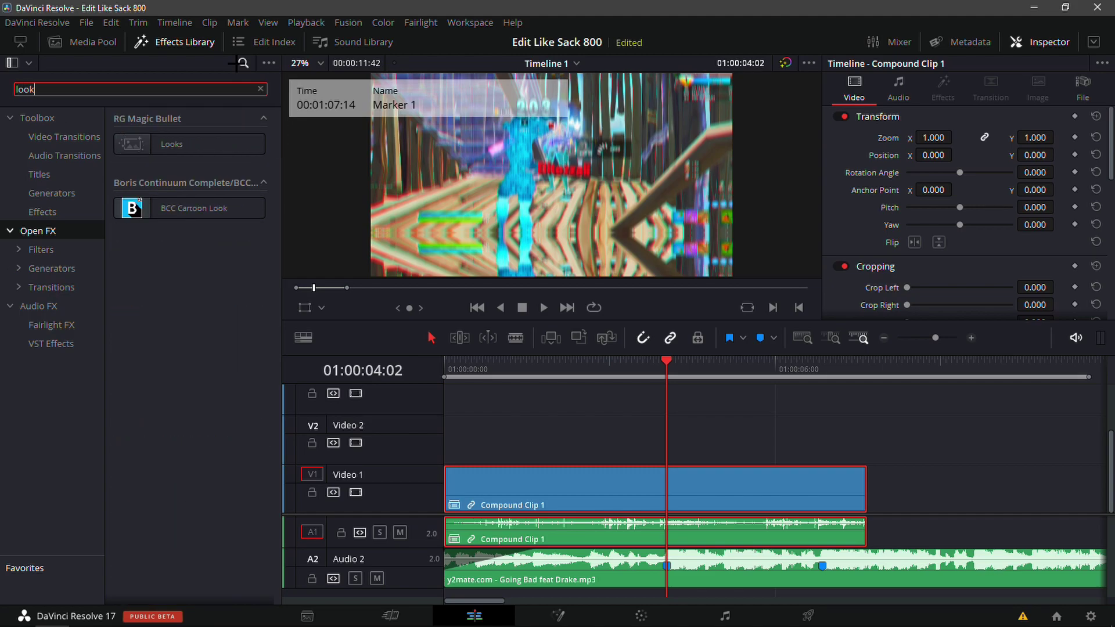
pyautogui.write('s')
pyautogui.moveTo(162, 141); pyautogui.dragTo(765, 498)
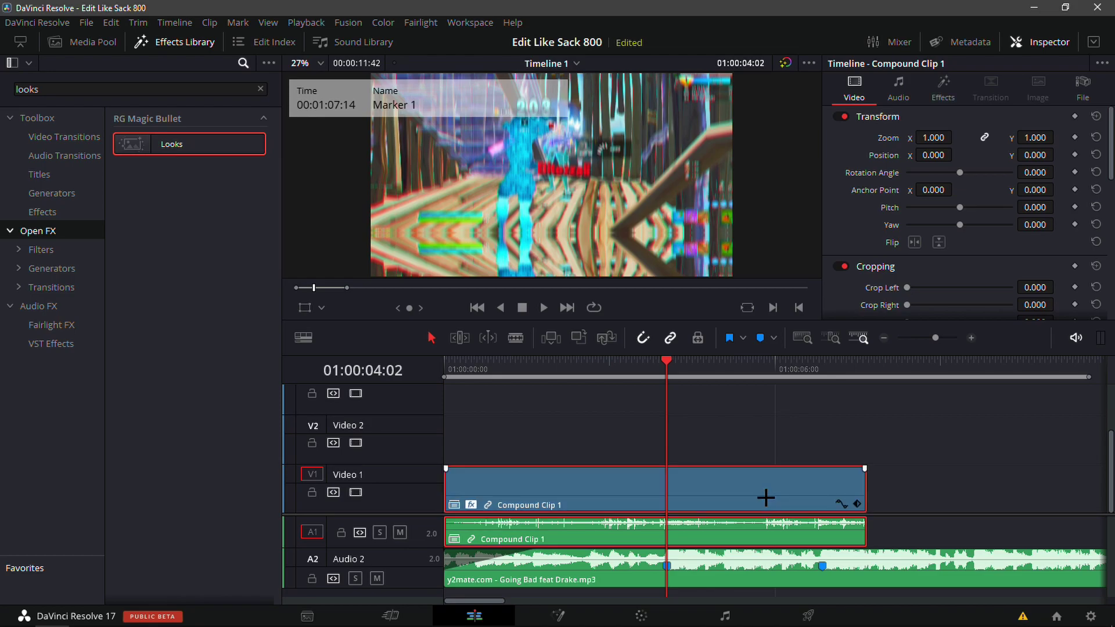
pyautogui.click(929, 88)
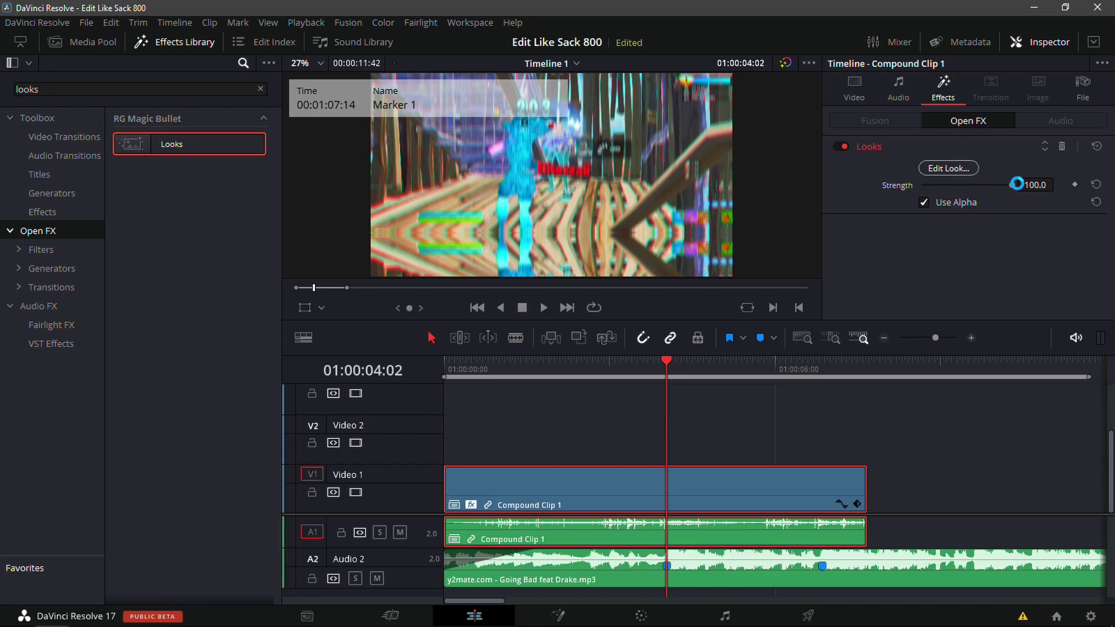
# Step: In the Magic Bullet Looks editor, apply the 'sack cc' look from the SBR7 CC collection
pyautogui.click(948, 168)
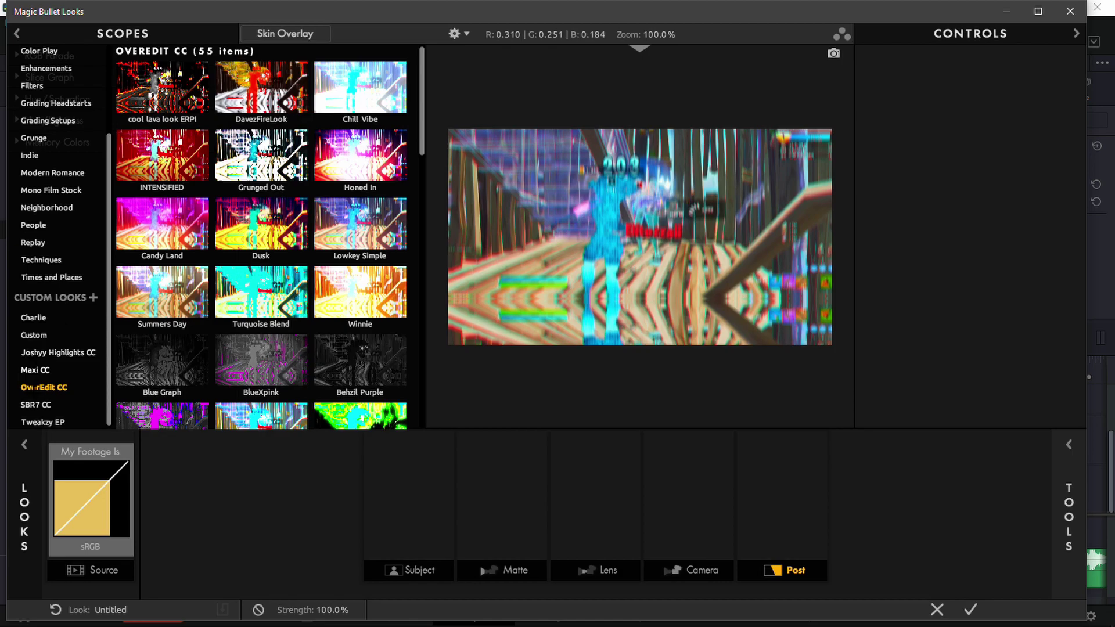
pyautogui.click(37, 405)
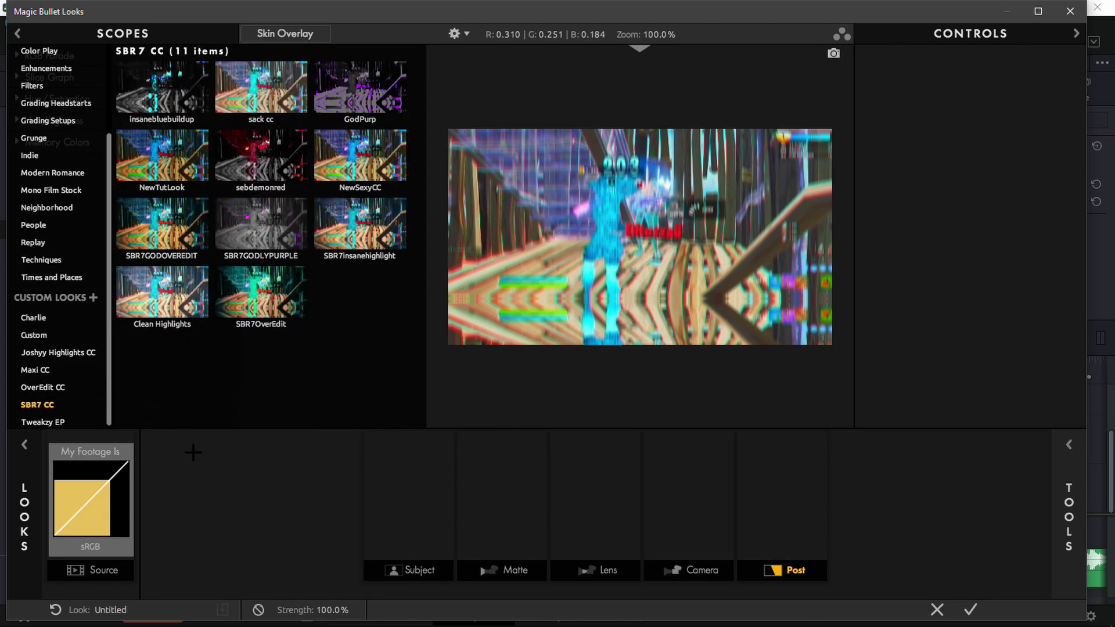
pyautogui.click(261, 87)
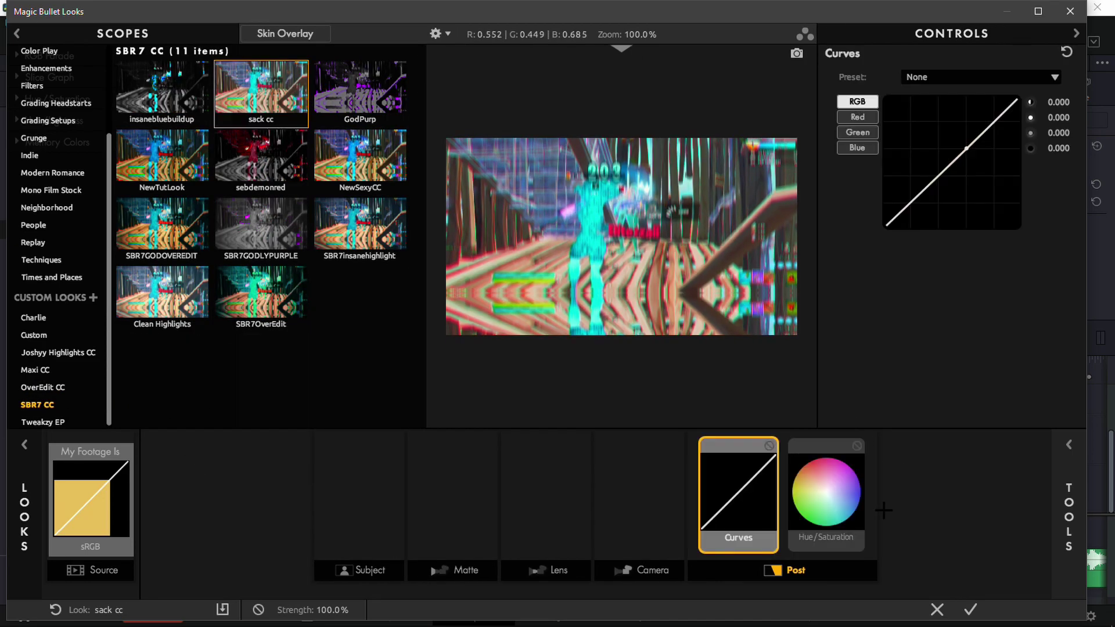
pyautogui.click(971, 610)
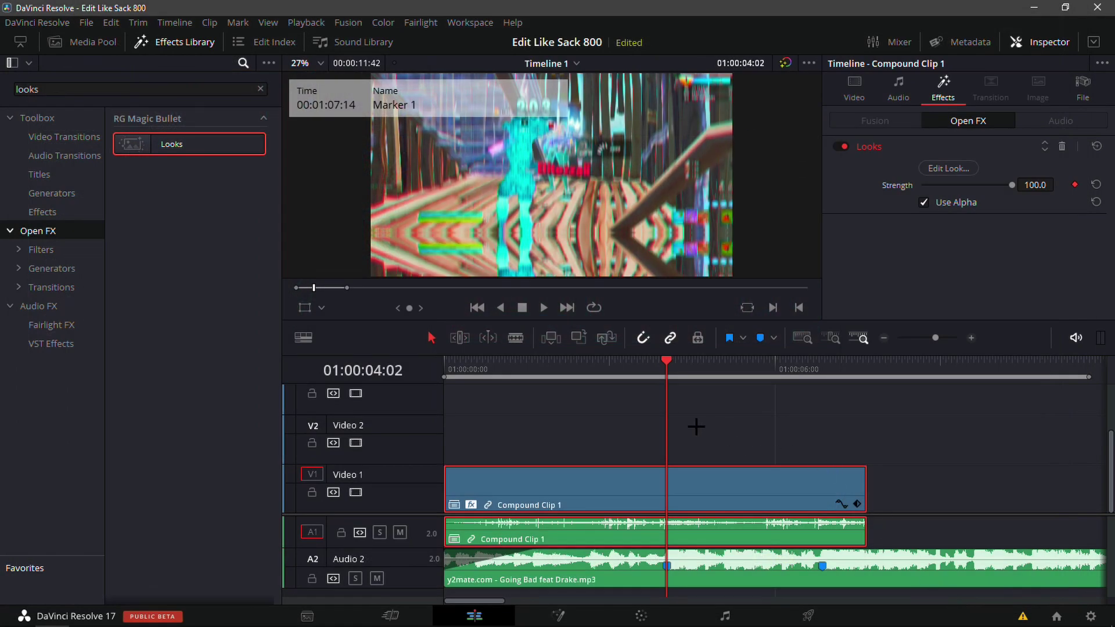
pyautogui.moveTo(592, 363); pyautogui.dragTo(539, 377)
pyautogui.scroll(-2, 621, 205)
pyautogui.scroll(1, 627, 205)
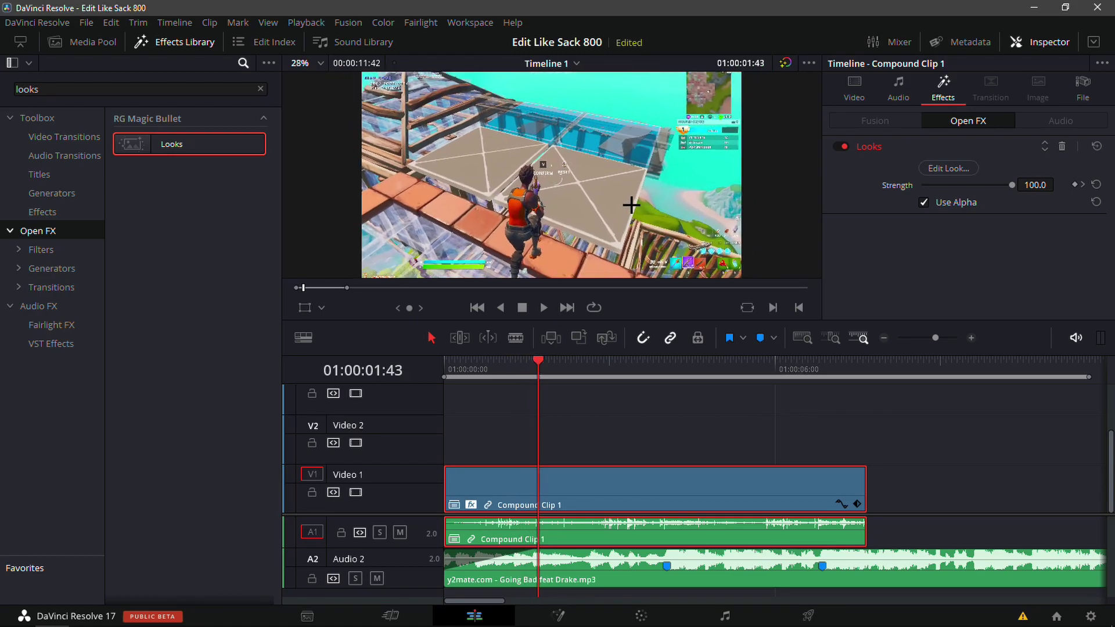
pyautogui.moveTo(539, 371); pyautogui.dragTo(803, 444)
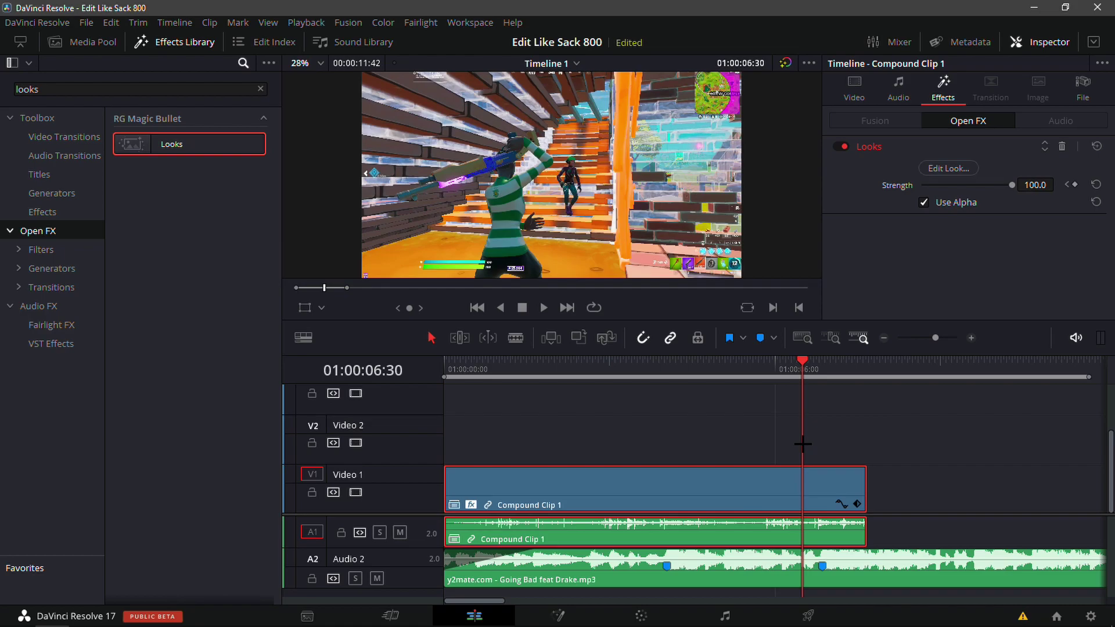